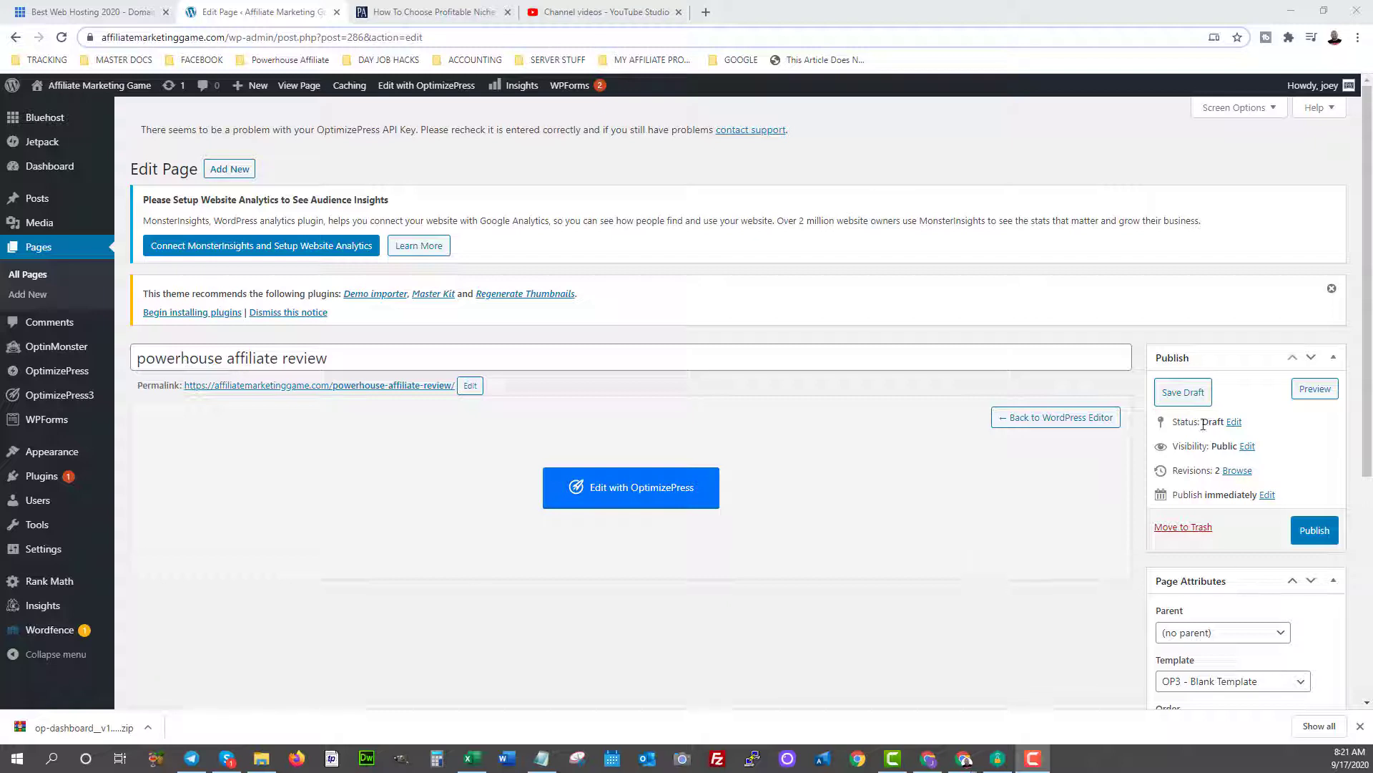
Replace the page title with 'Powerhouse Affiliate Review - Is Powerhouse Affiliate Worth Buying' and publish.
drag(327, 357, 136, 357)
text(Power)
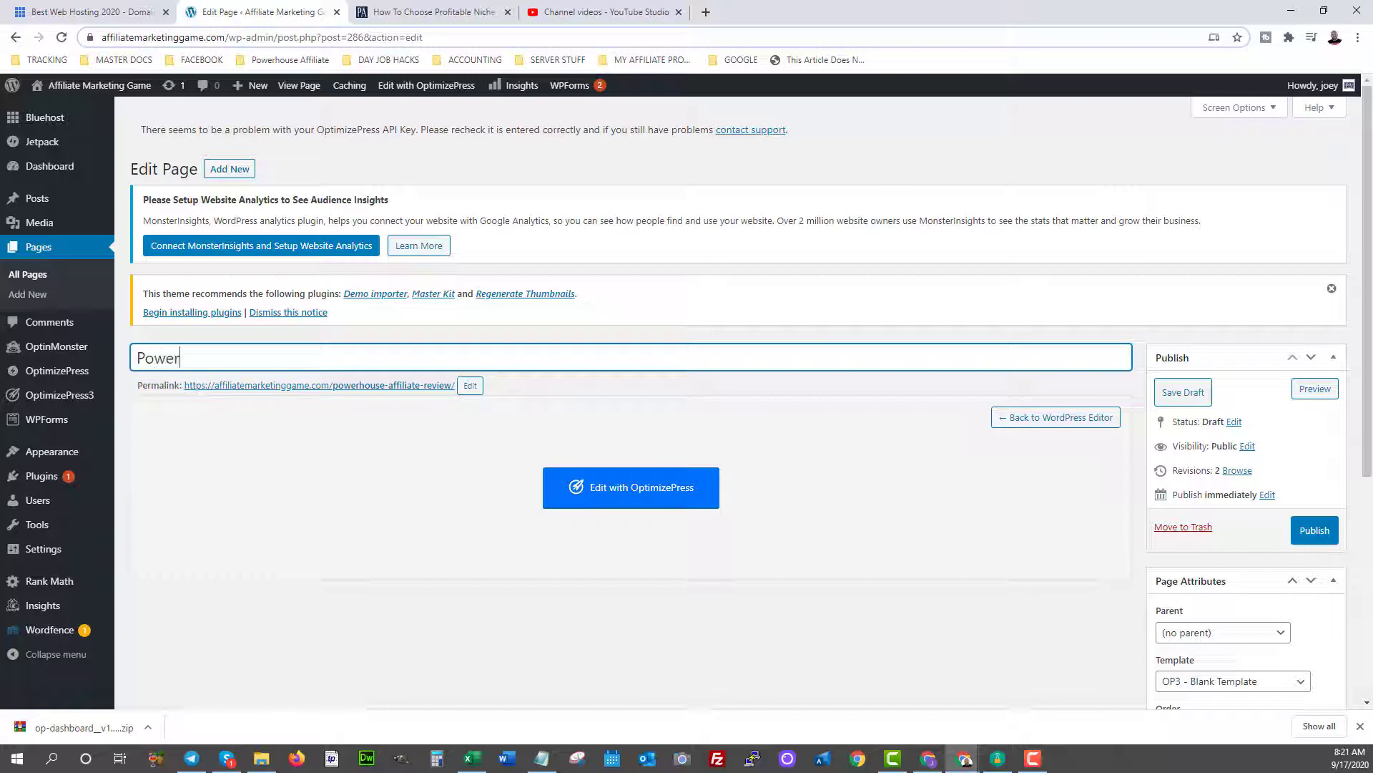
text(house Affiliate Review -)
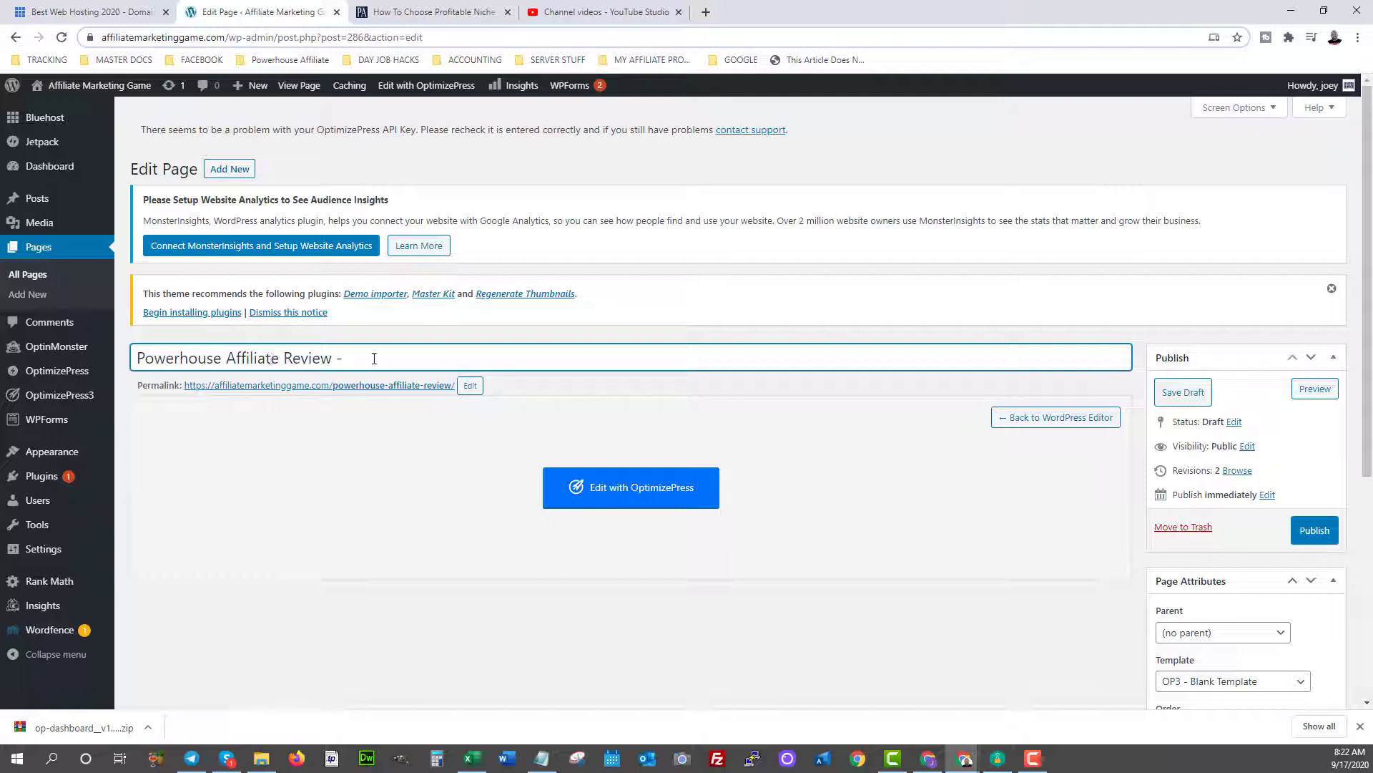
text(Is Powerhouse Affiliate)
text(Worth Buying)
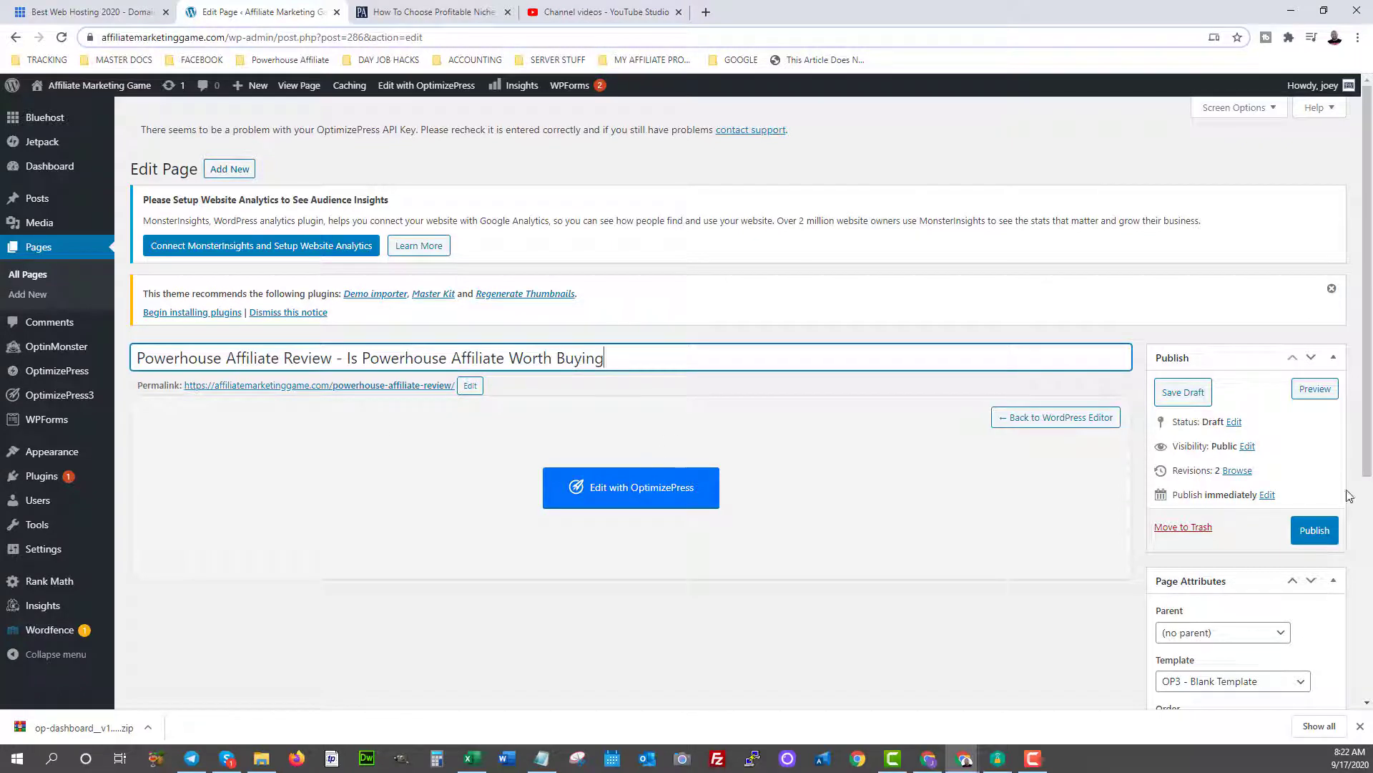
click(1311, 532)
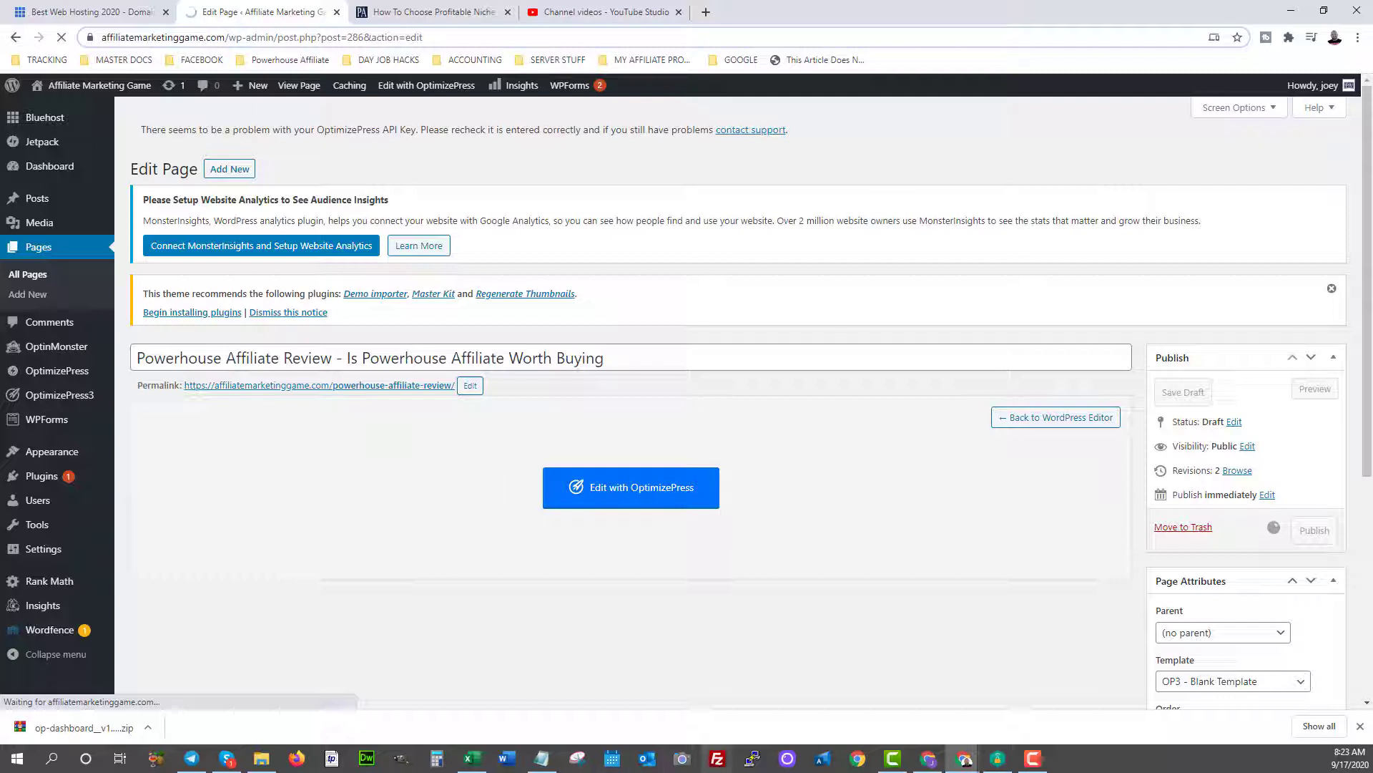
Open the Installed Plugins list and scroll through its 11 plugins.
mouse_move(43, 478)
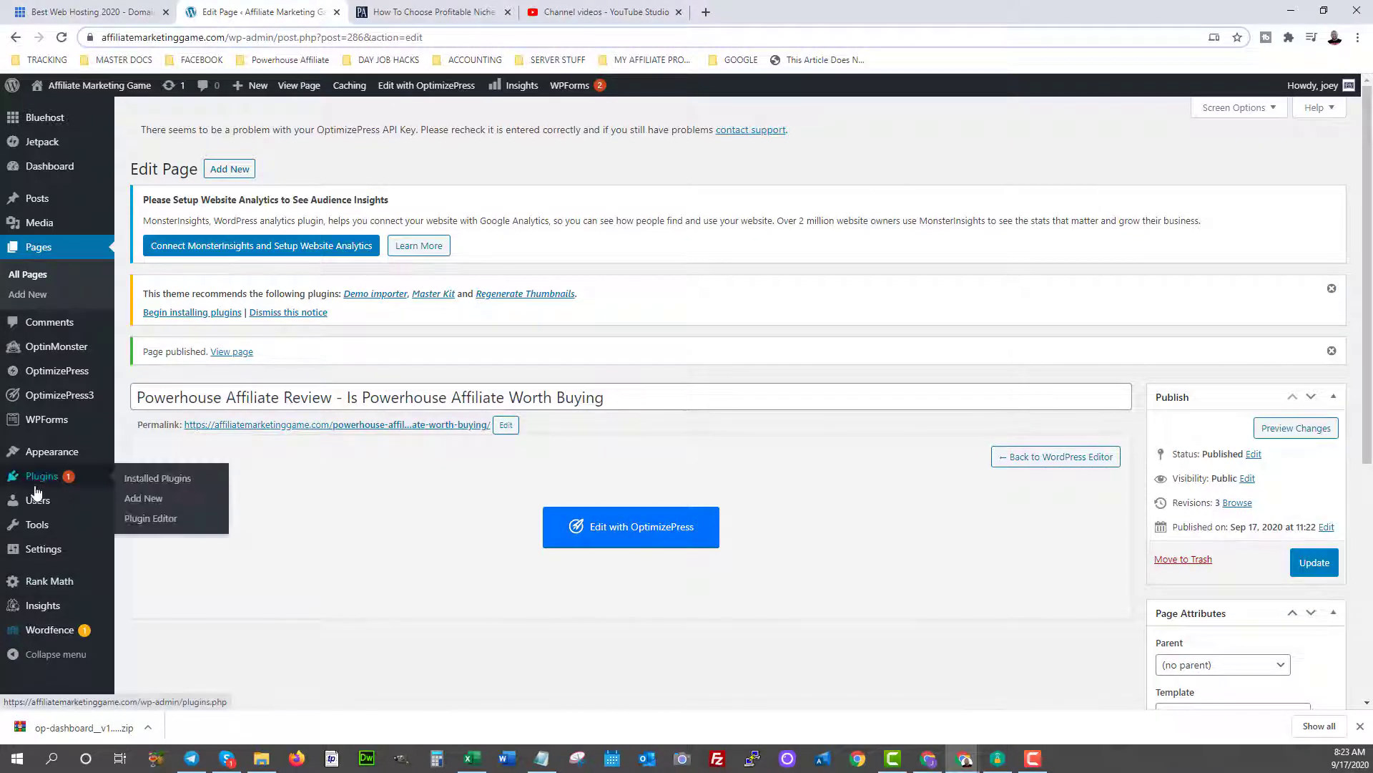
click(151, 480)
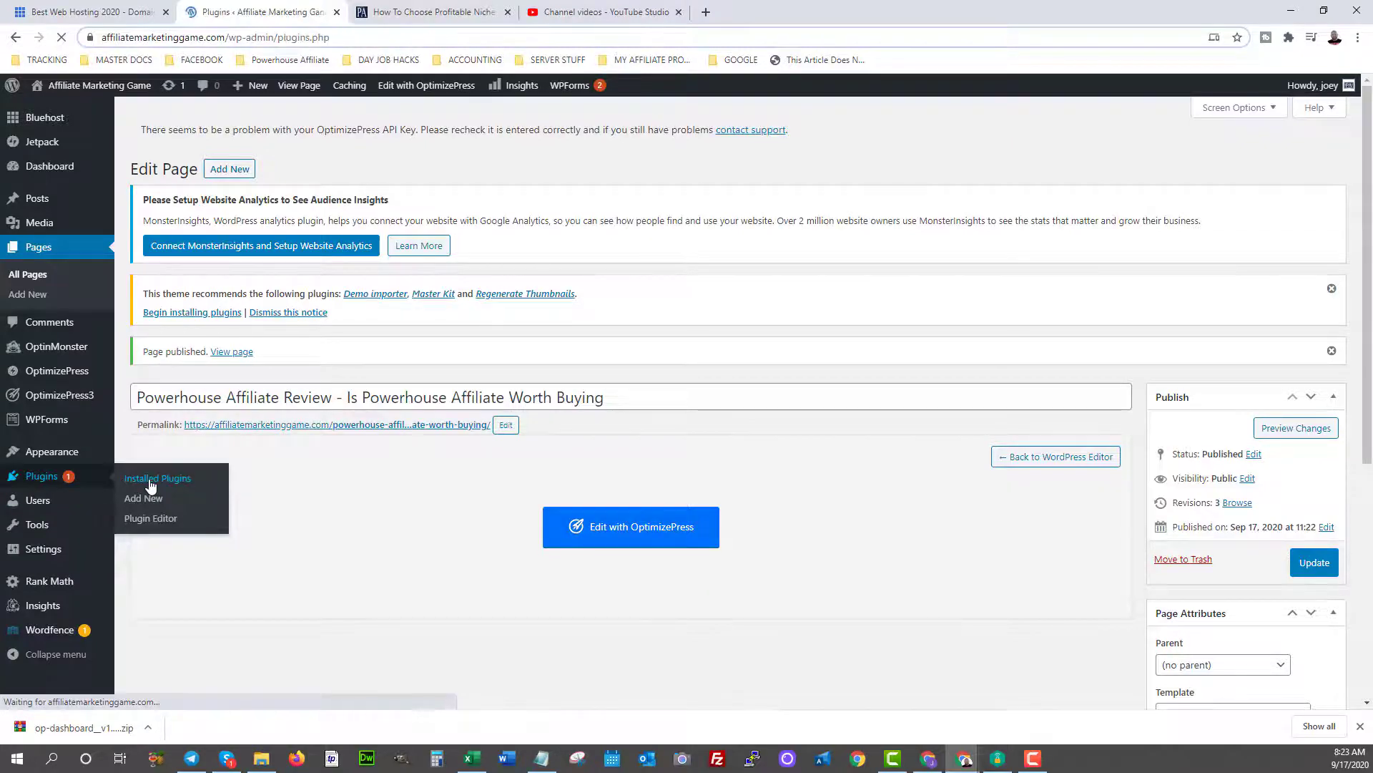
scroll(328, 475, down, 10)
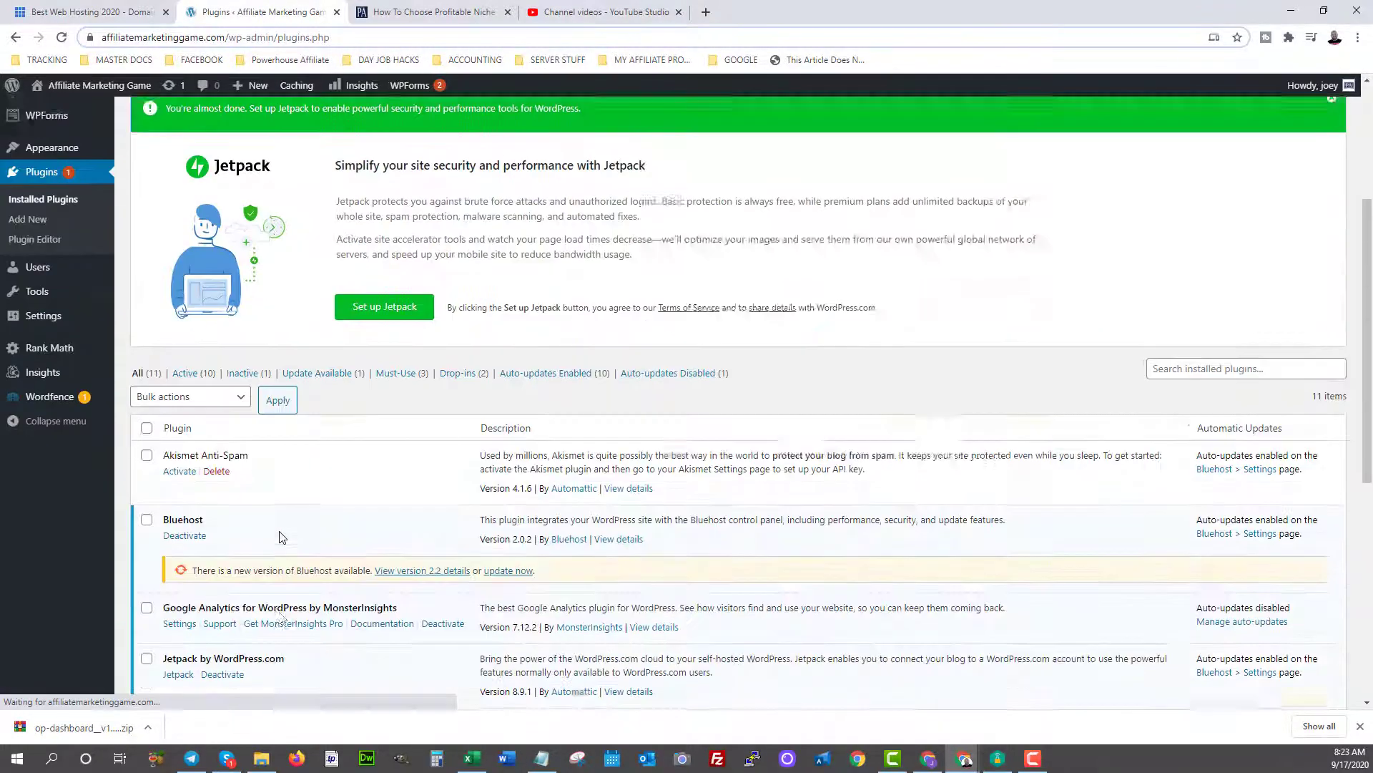
scroll(329, 475, up, 3)
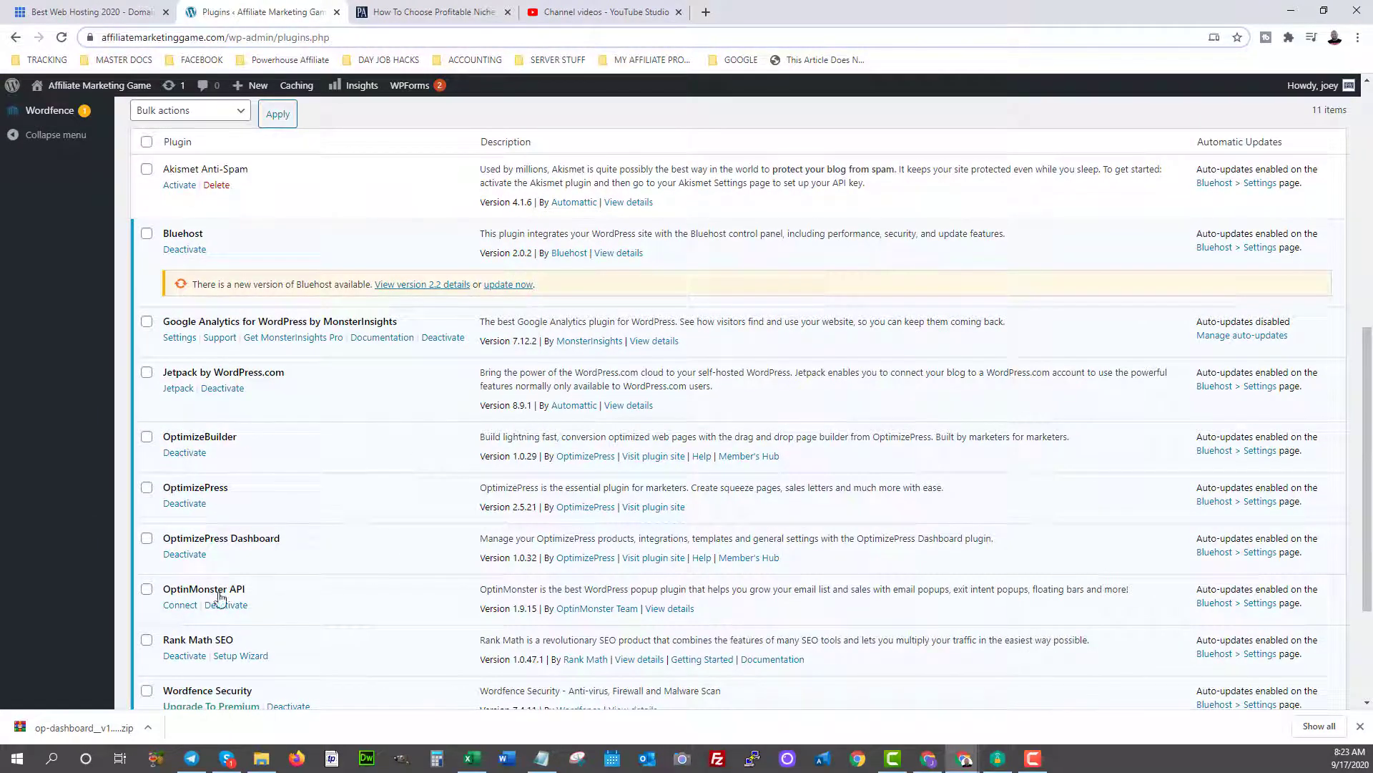
scroll(282, 598, down, 3)
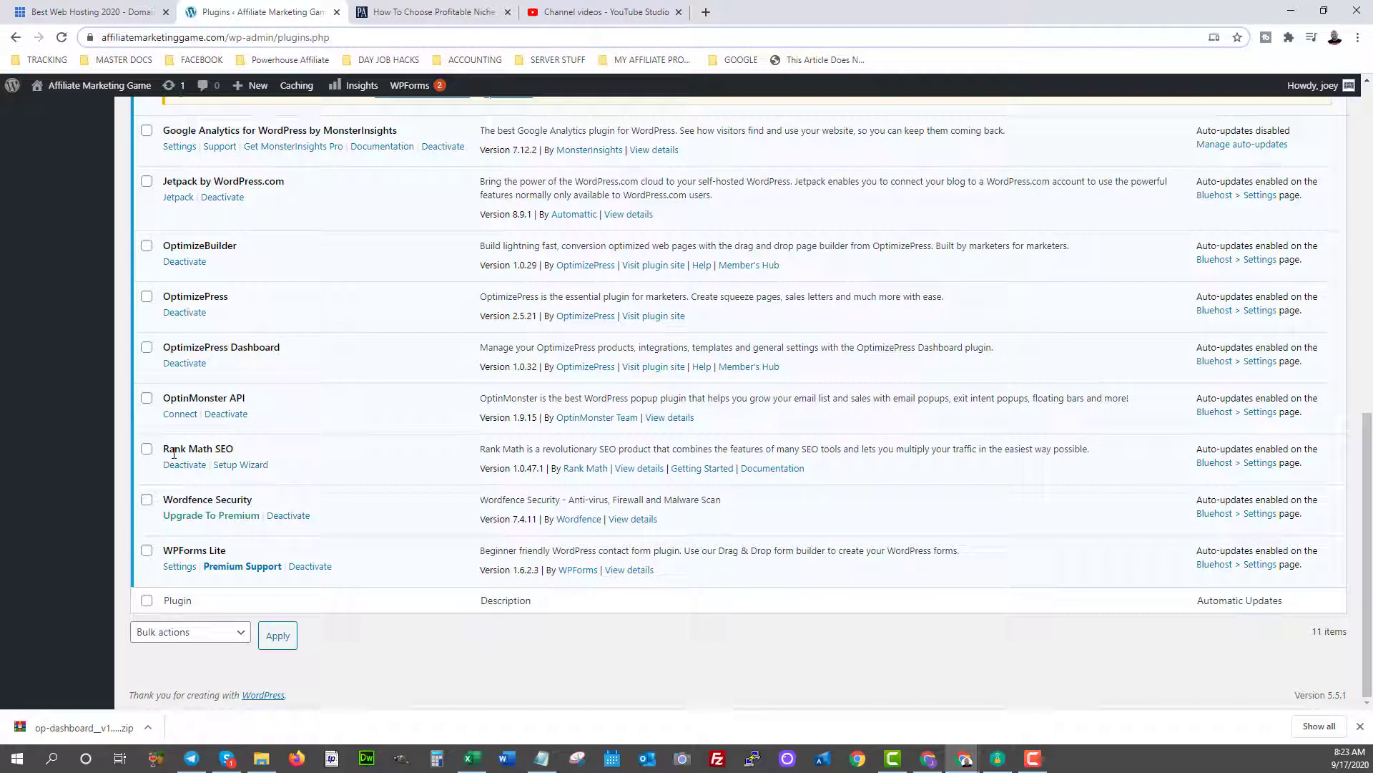
mouse_move(956, 765)
Highlight the Wordfence Security name and description, then the Google Analytics plugin name.
drag(177, 501, 240, 495)
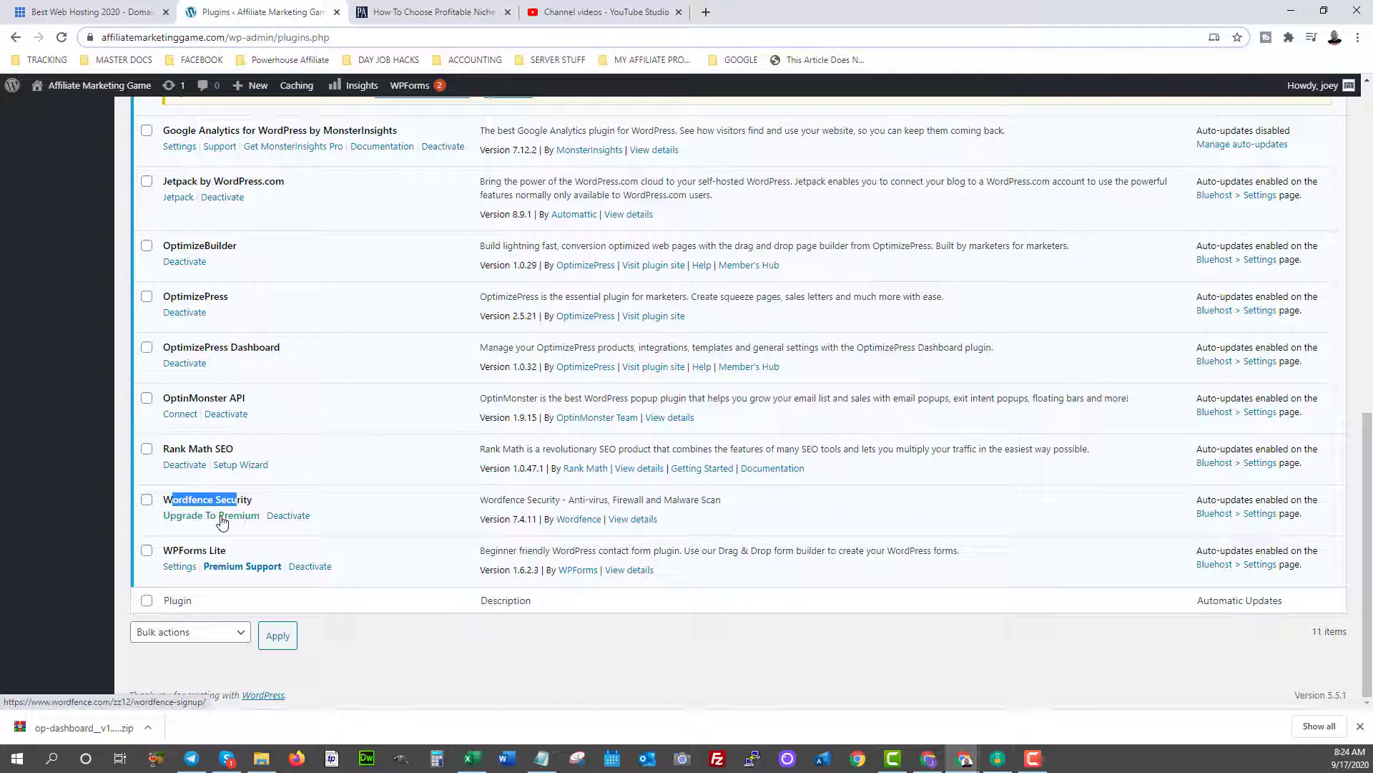
drag(503, 501, 555, 492)
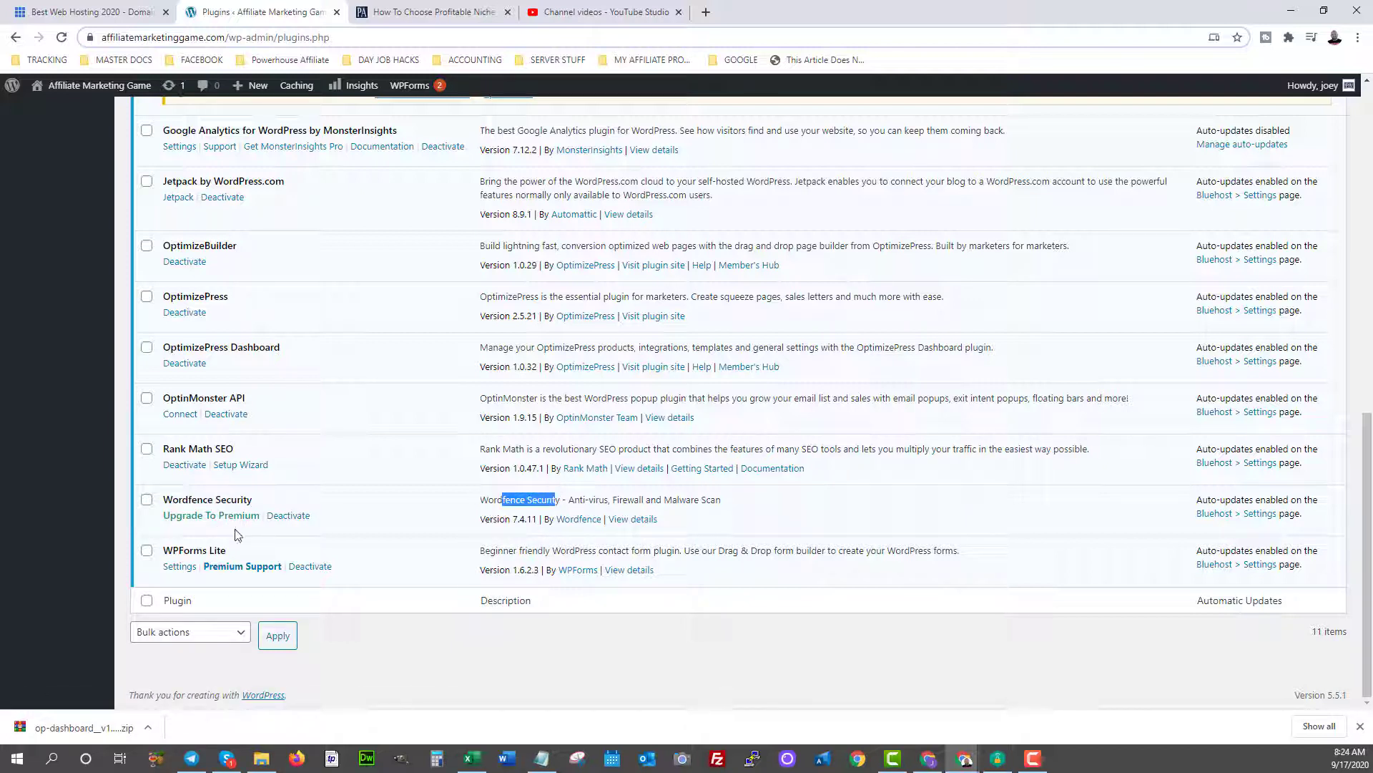
scroll(237, 535, up, 3)
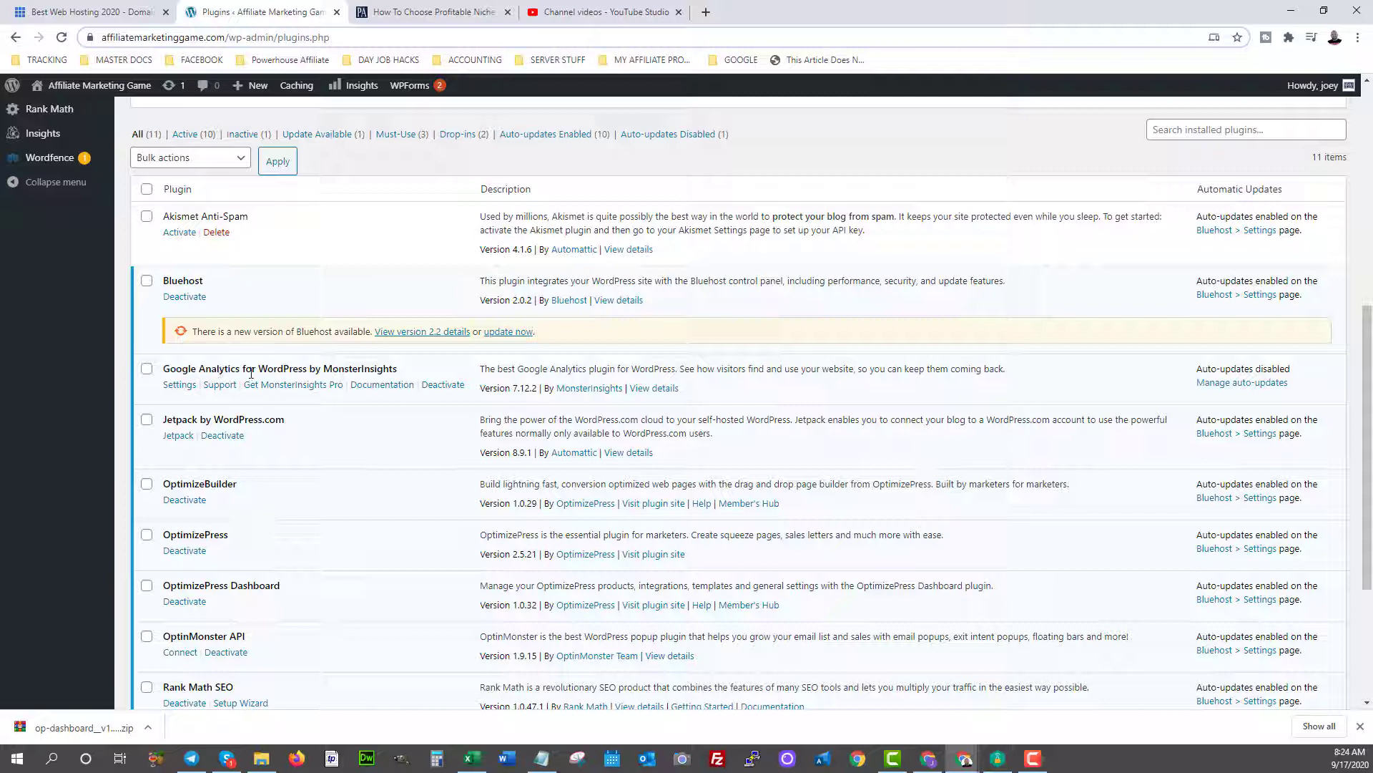
drag(251, 372, 163, 370)
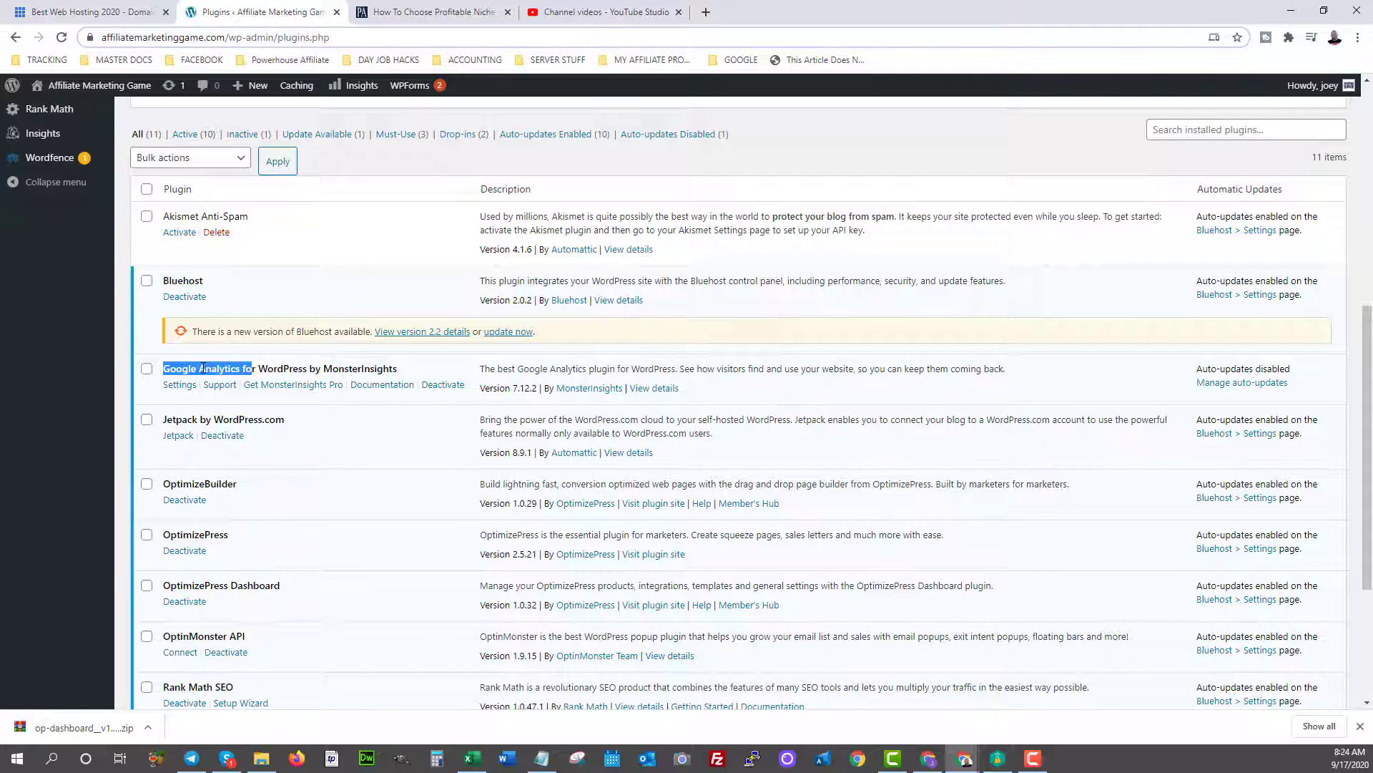
scroll(203, 368, up, 7)
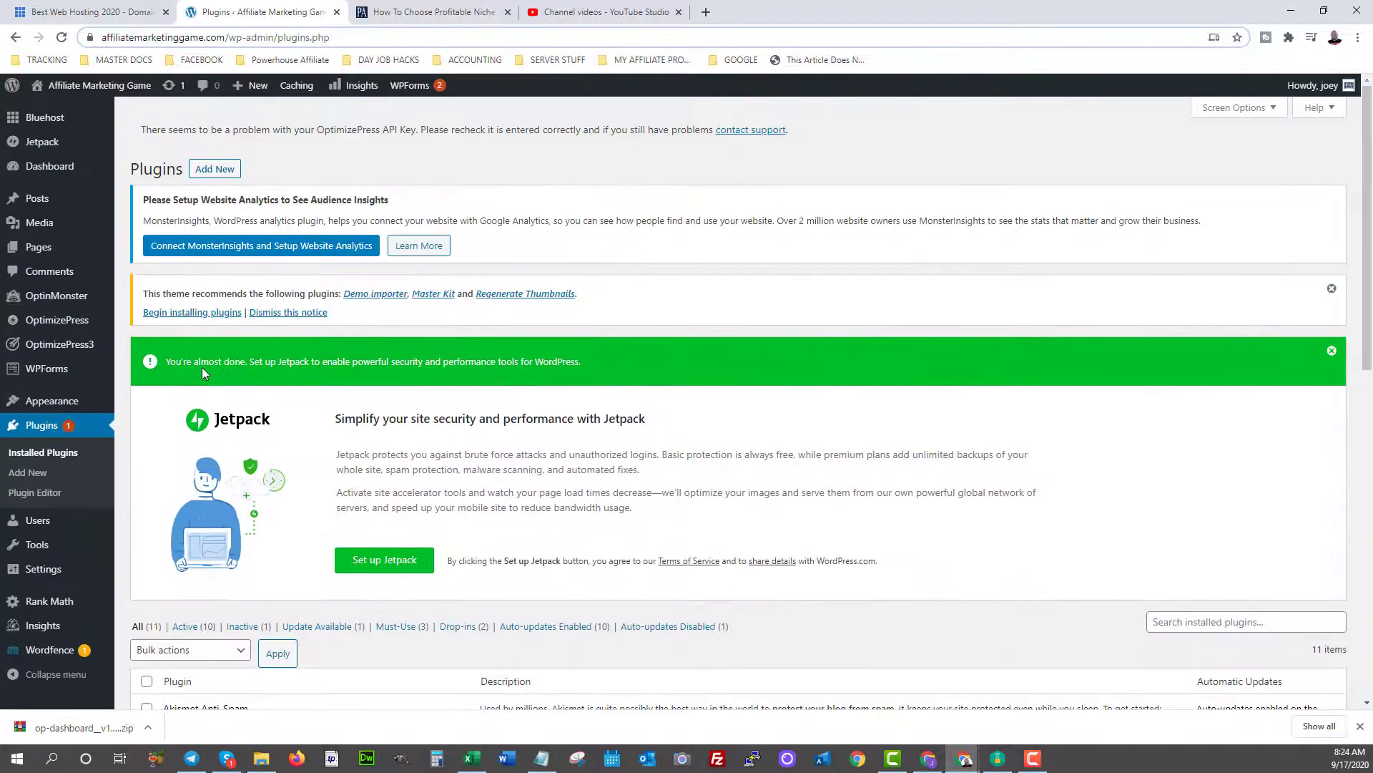
Go to Add New plugins and search the directory for 'analytics'.
click(209, 169)
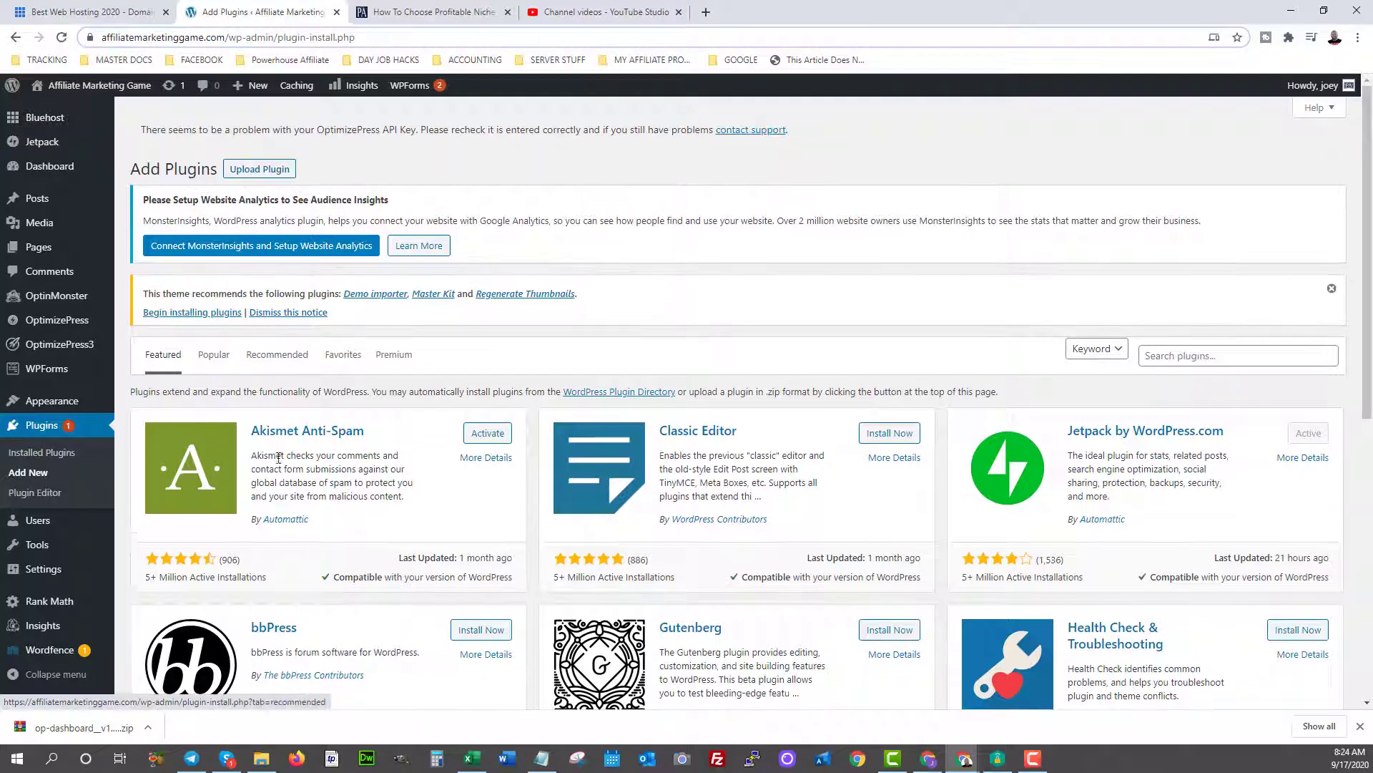
click(1170, 351)
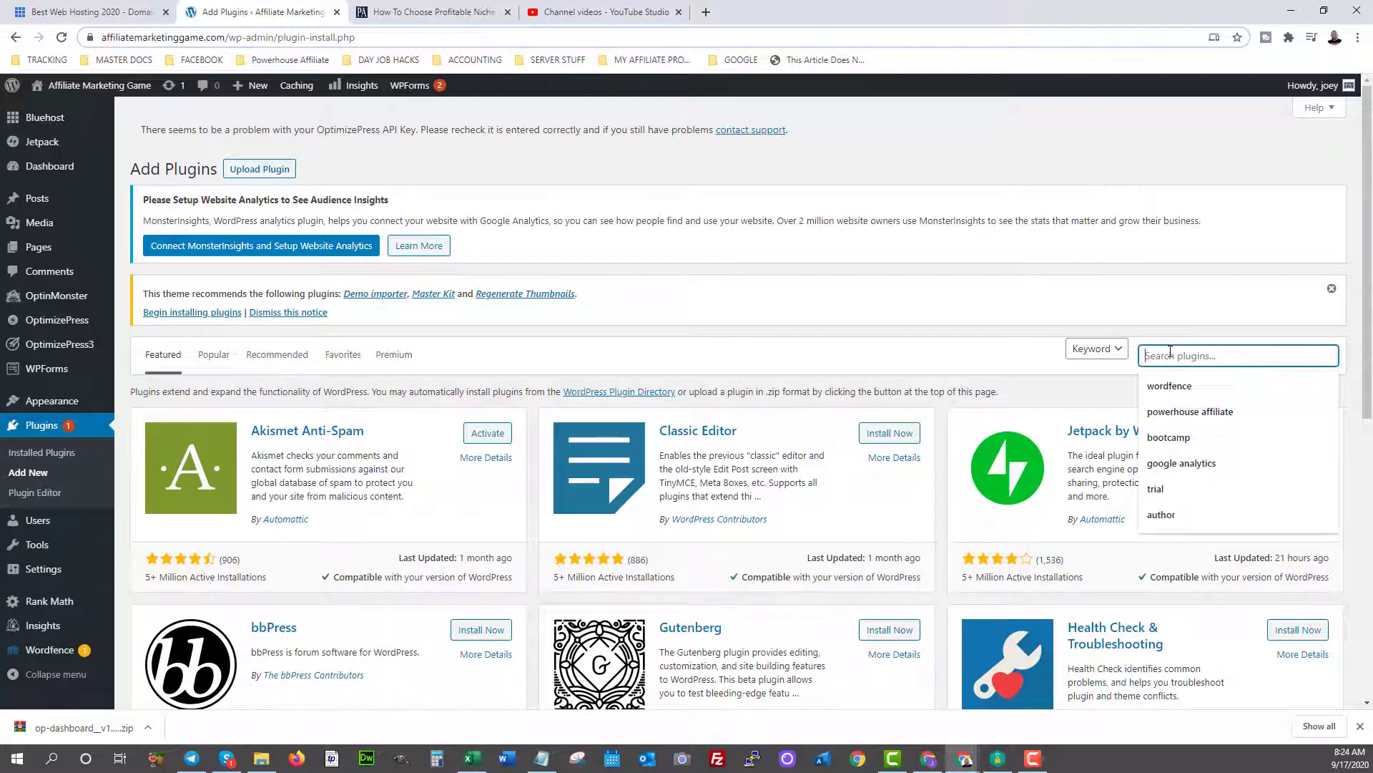
text(analys)
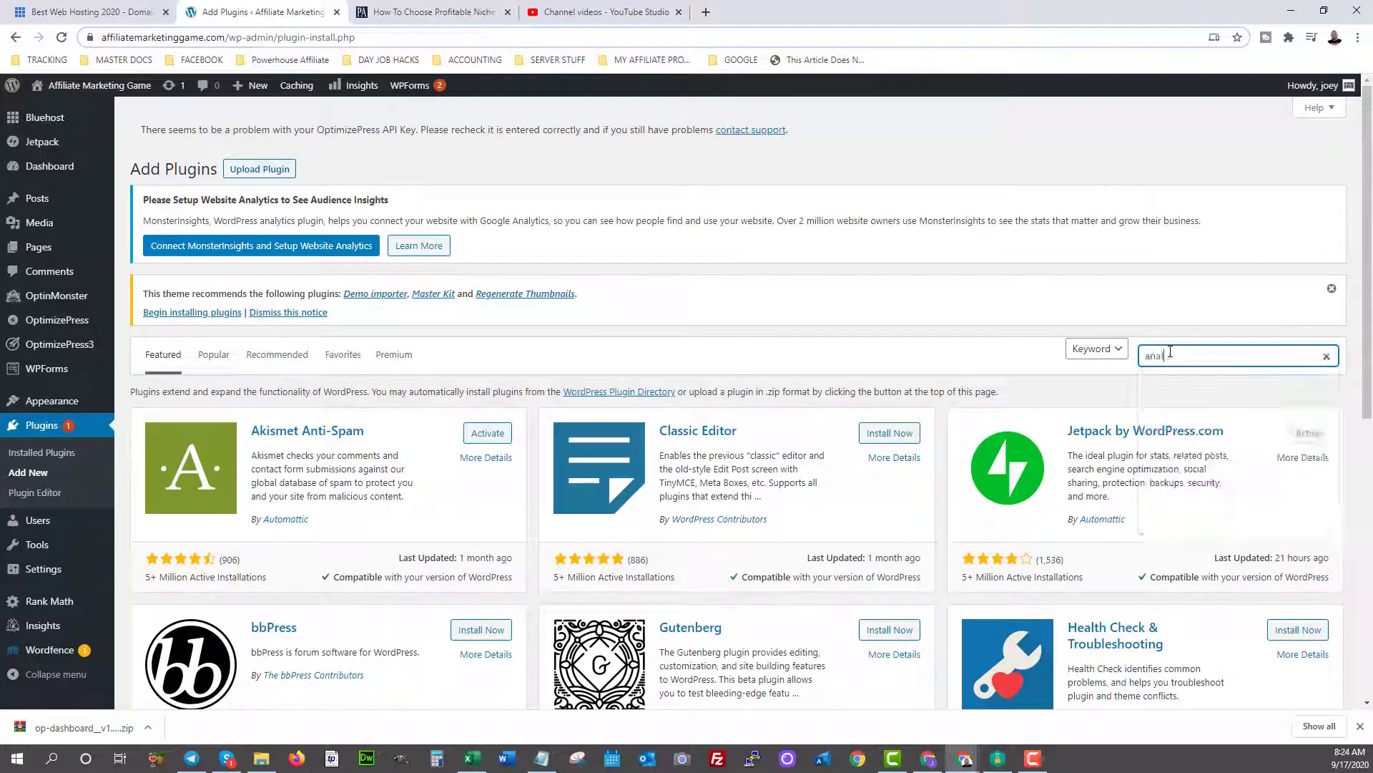
text(ics)
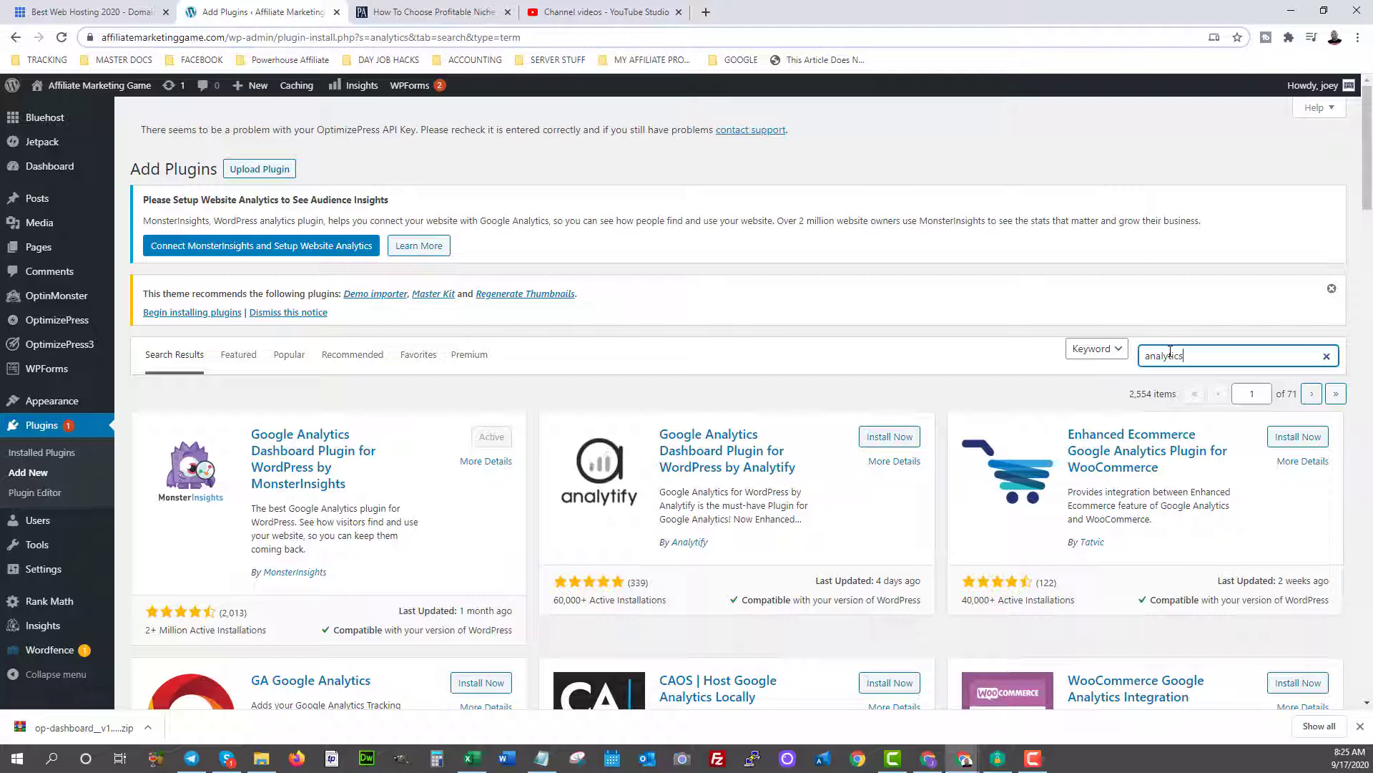
scroll(754, 389, down, 1)
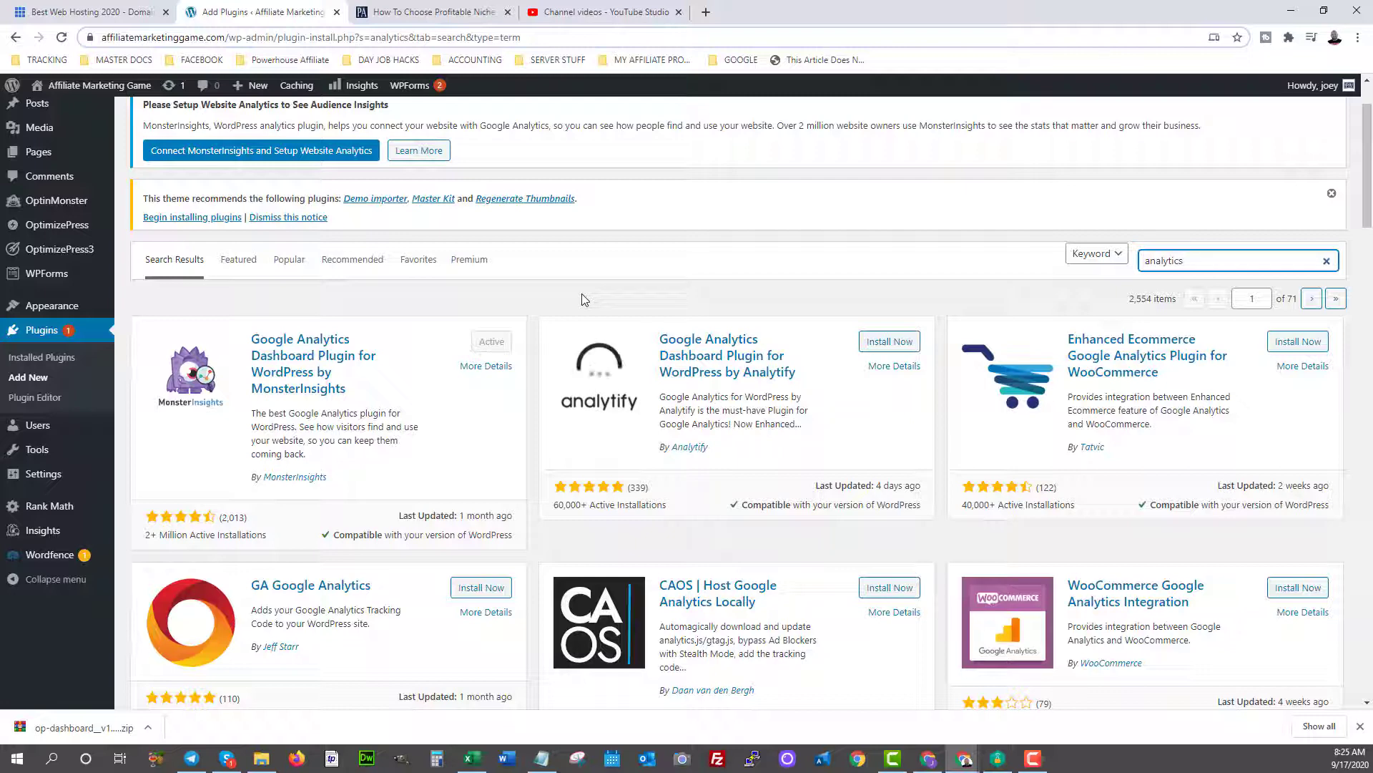
scroll(581, 299, down, 4)
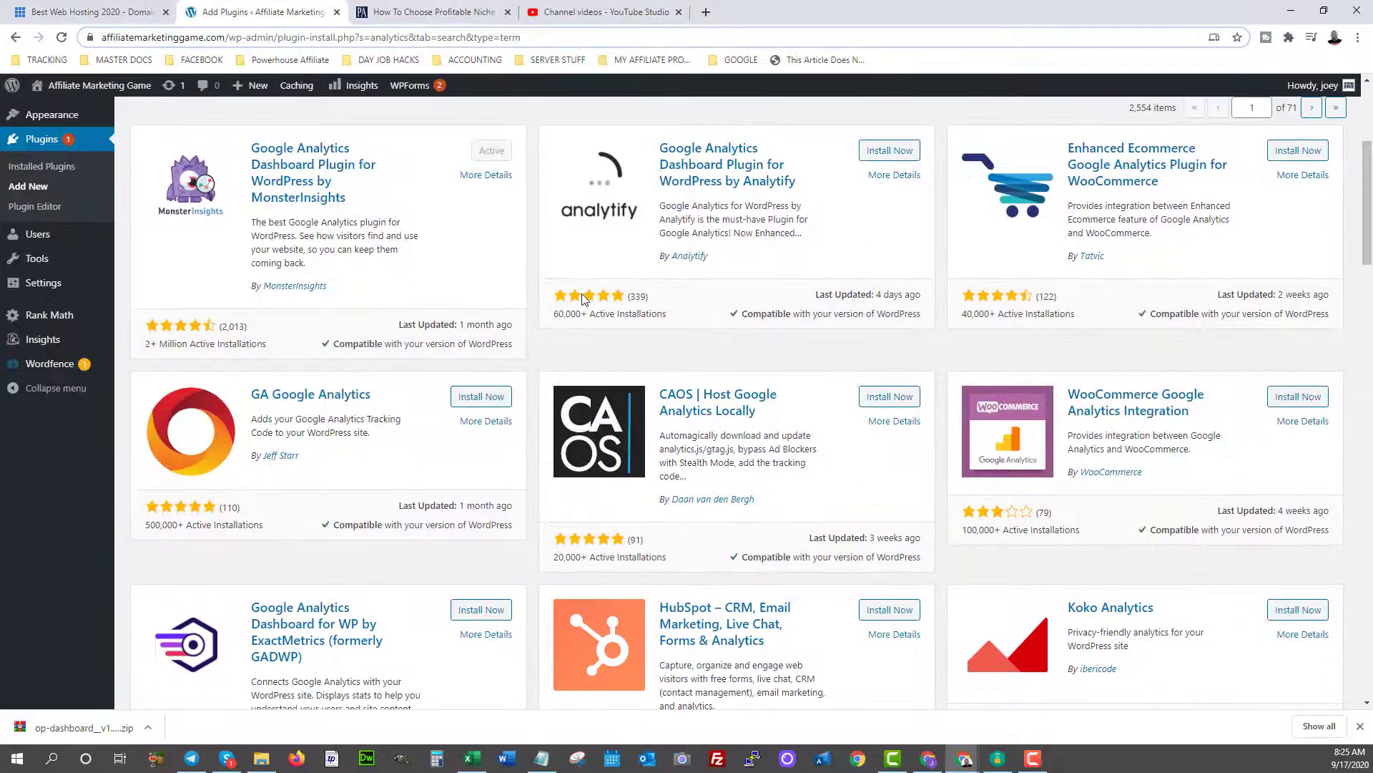
scroll(582, 299, up, 6)
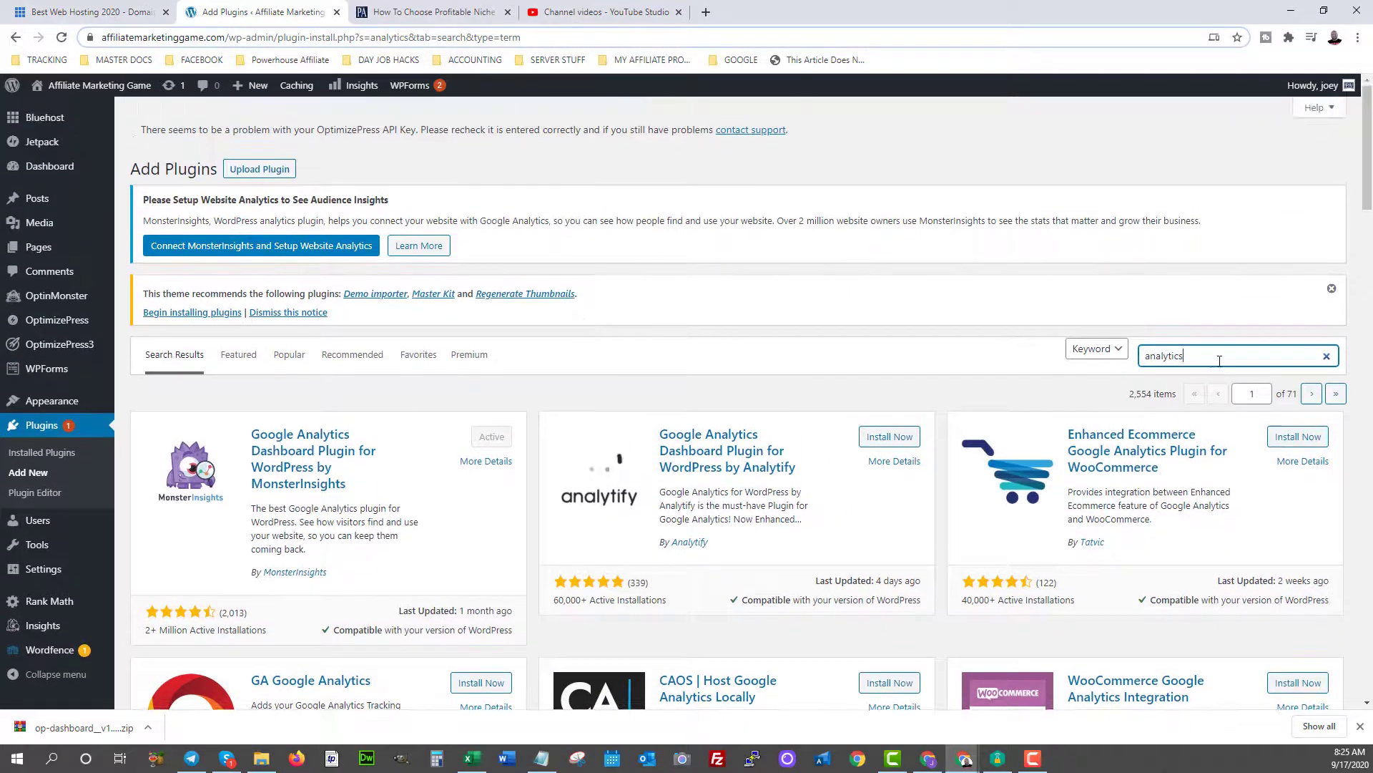
Replace the plugin search term with 'google site'.
double_click(1164, 356)
text(google site)
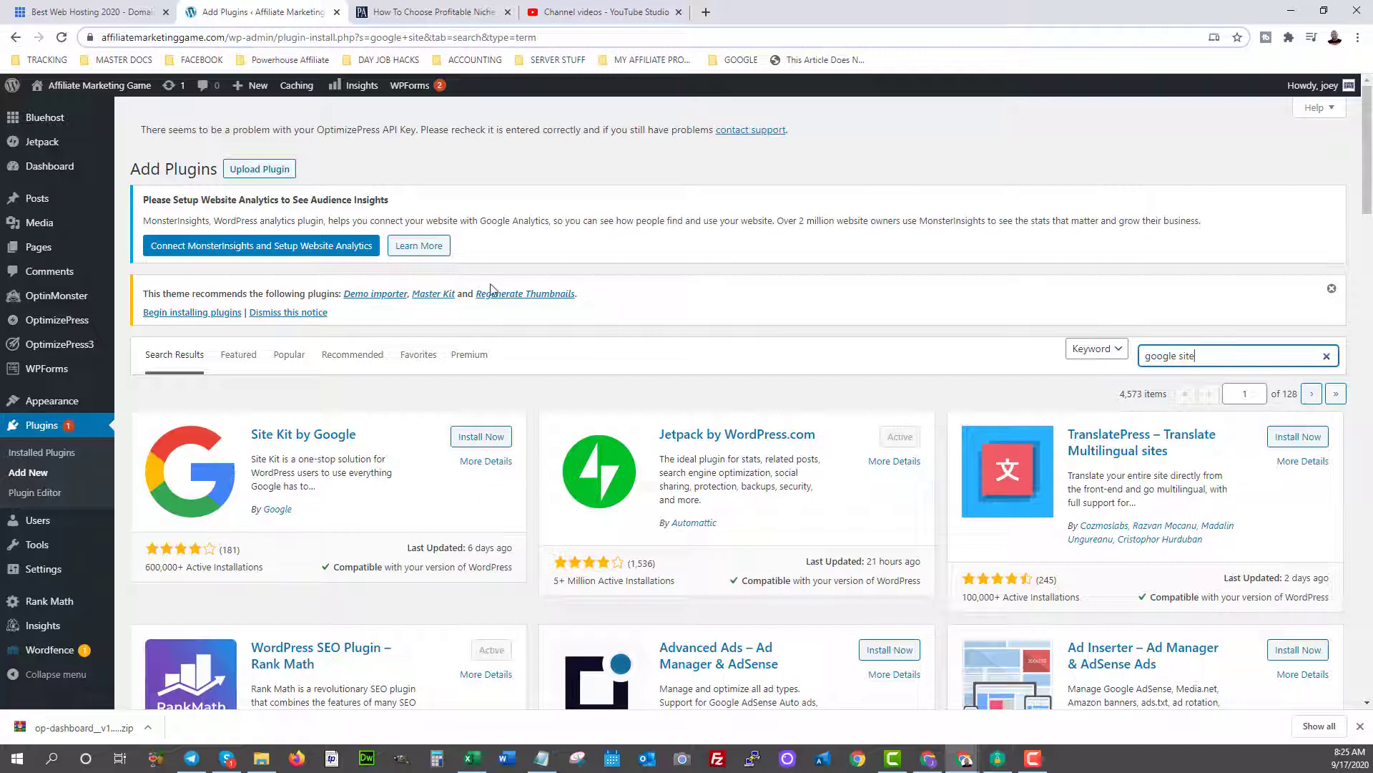
click(25, 453)
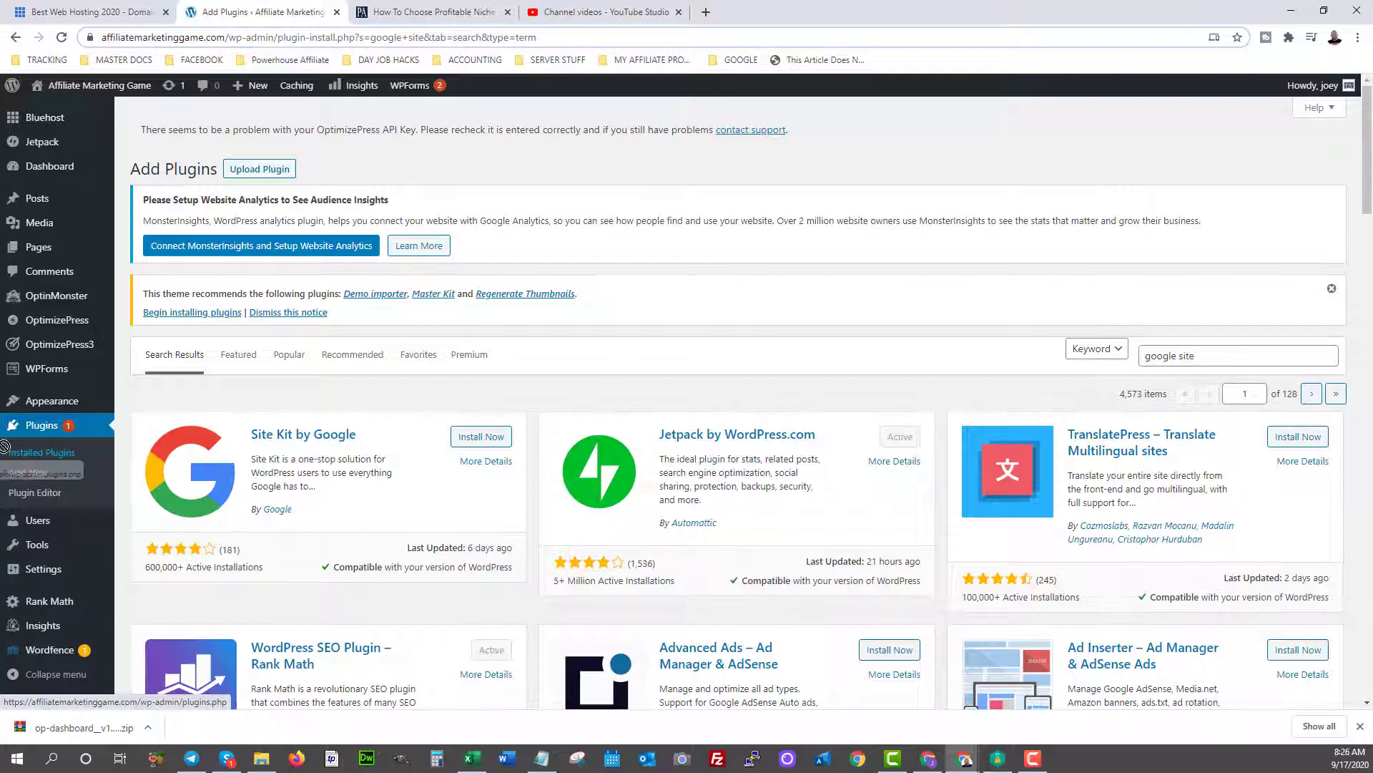
triple_click(1180, 356)
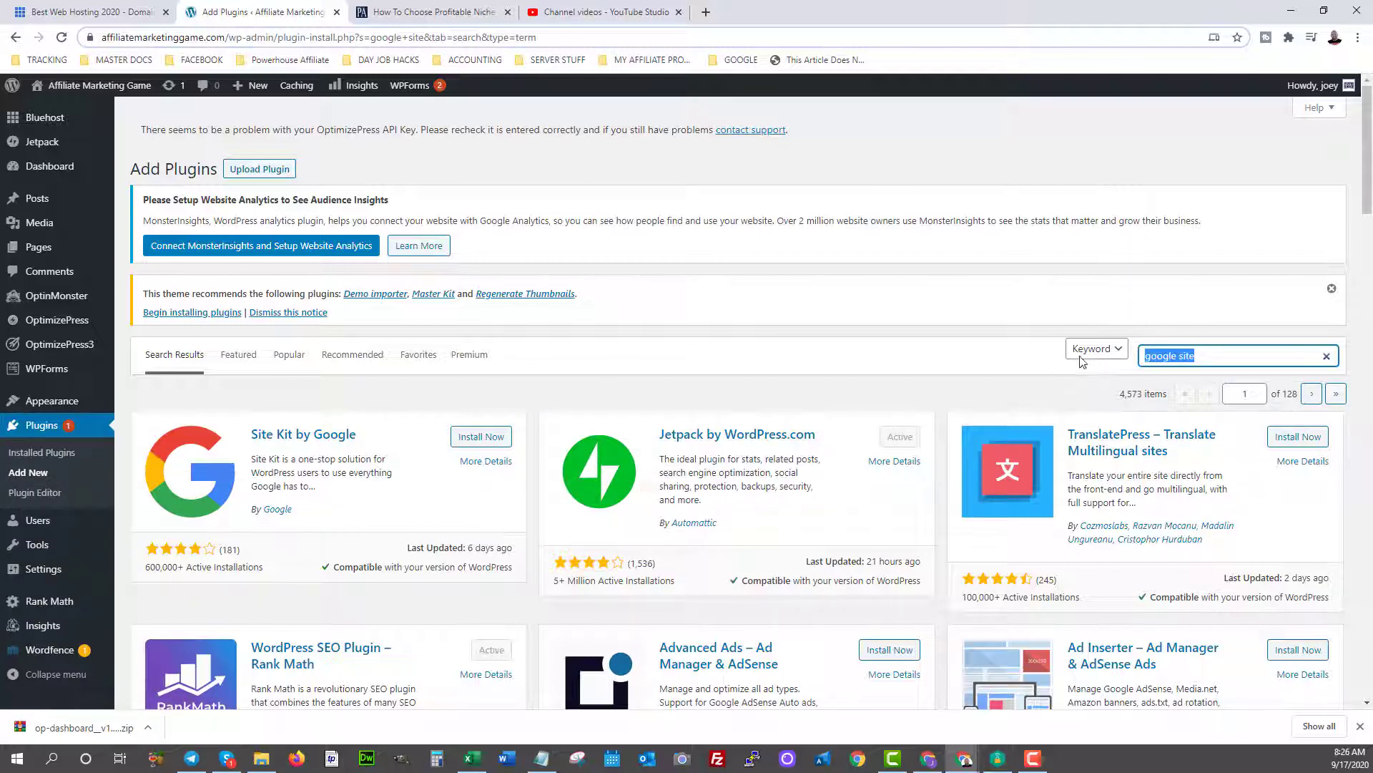
Search for 'really simple ssl', then install and activate Really Simple SSL.
text(geally simple )
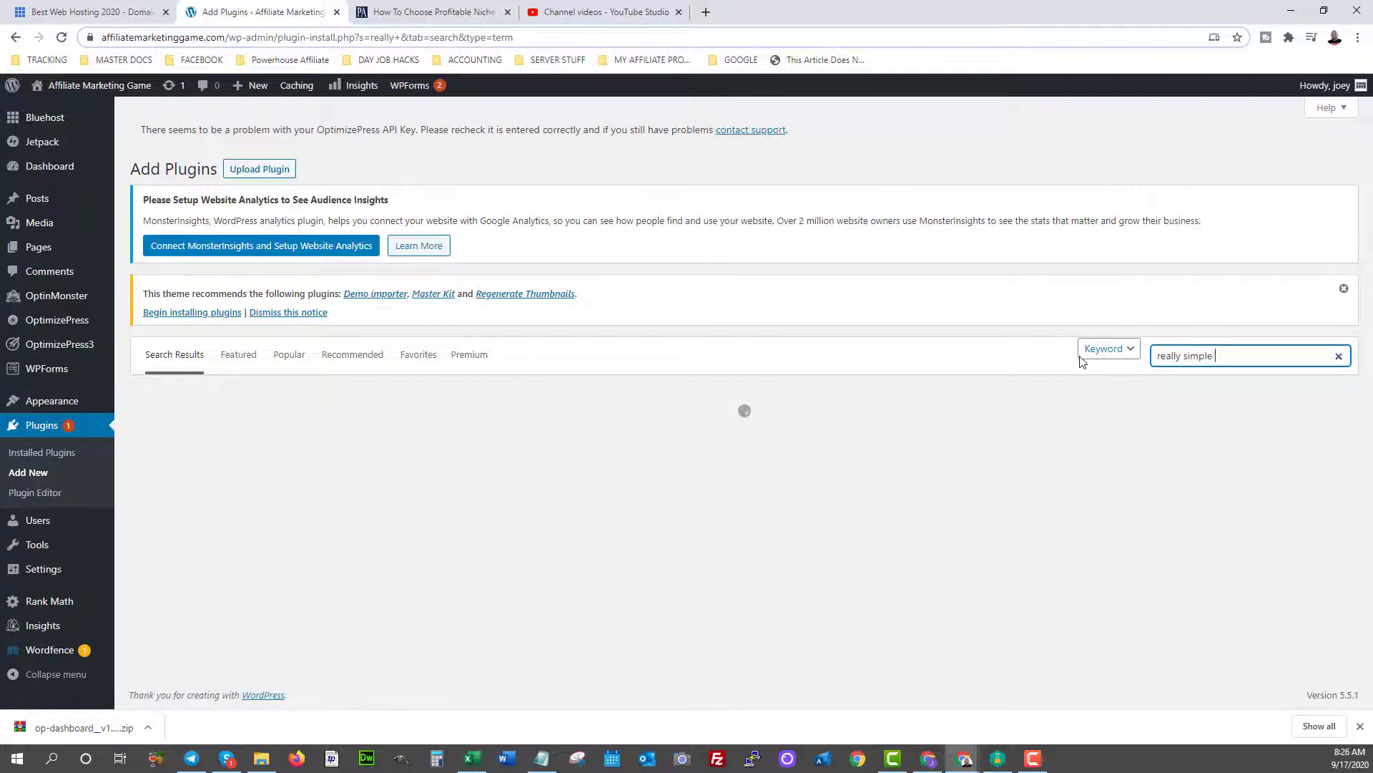
text(ssl)
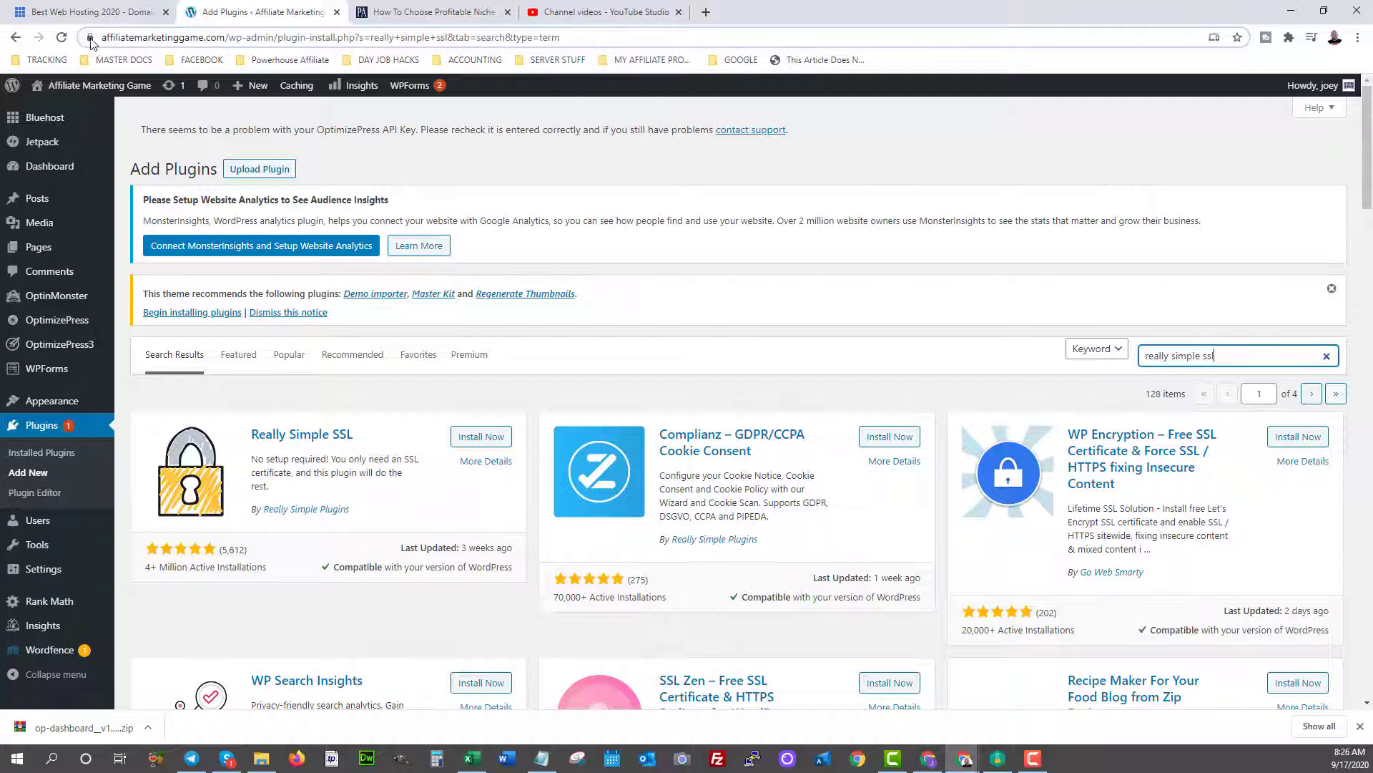
click(493, 438)
click(493, 439)
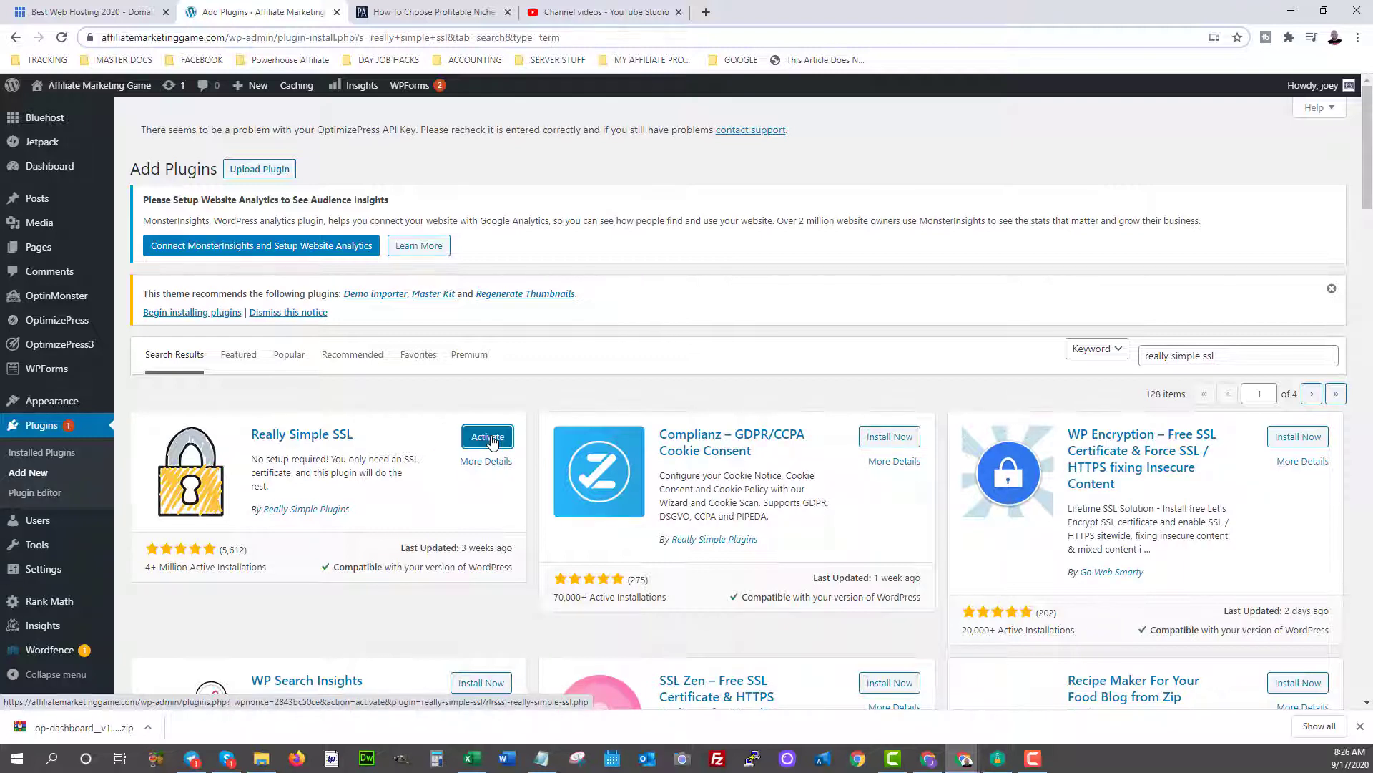
click(490, 438)
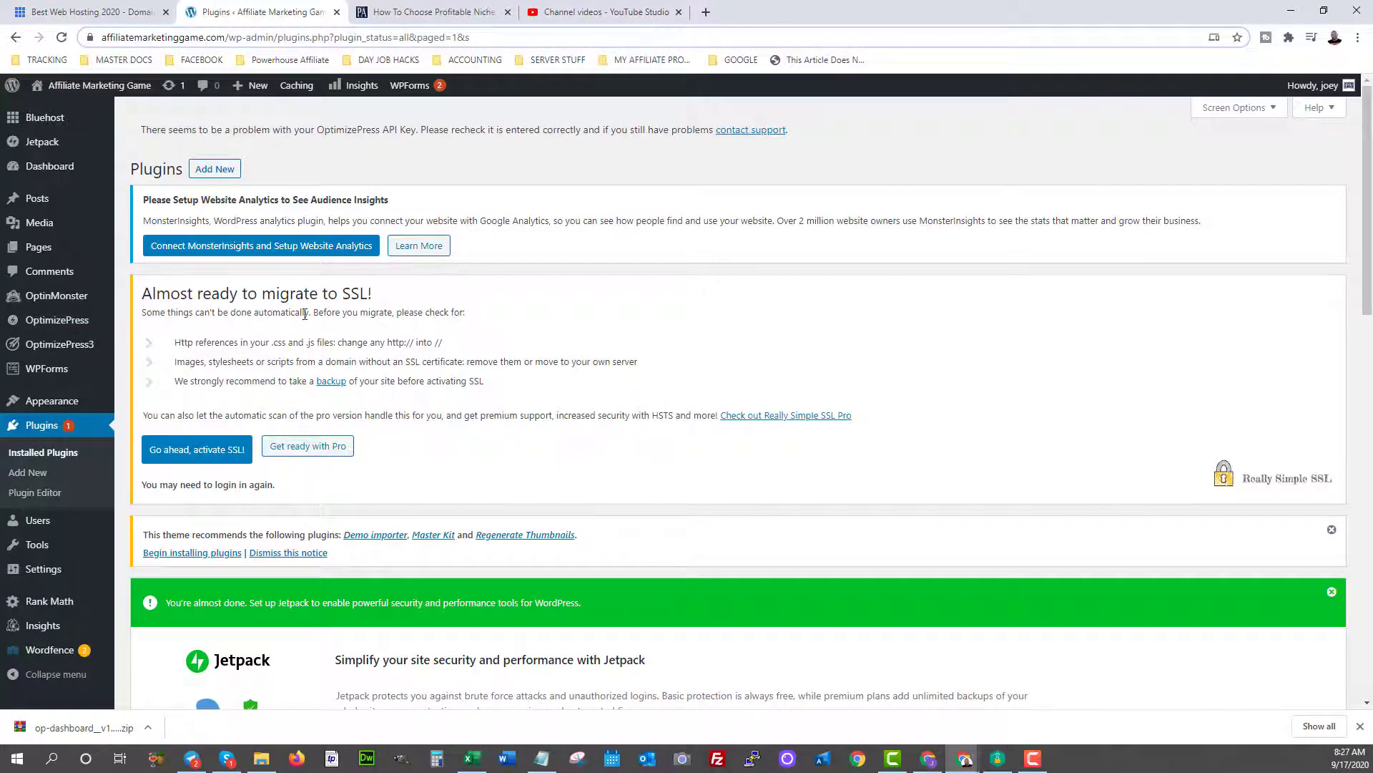
Confirm 'Go ahead, activate SSL!' and close the SSL activated notice.
click(191, 453)
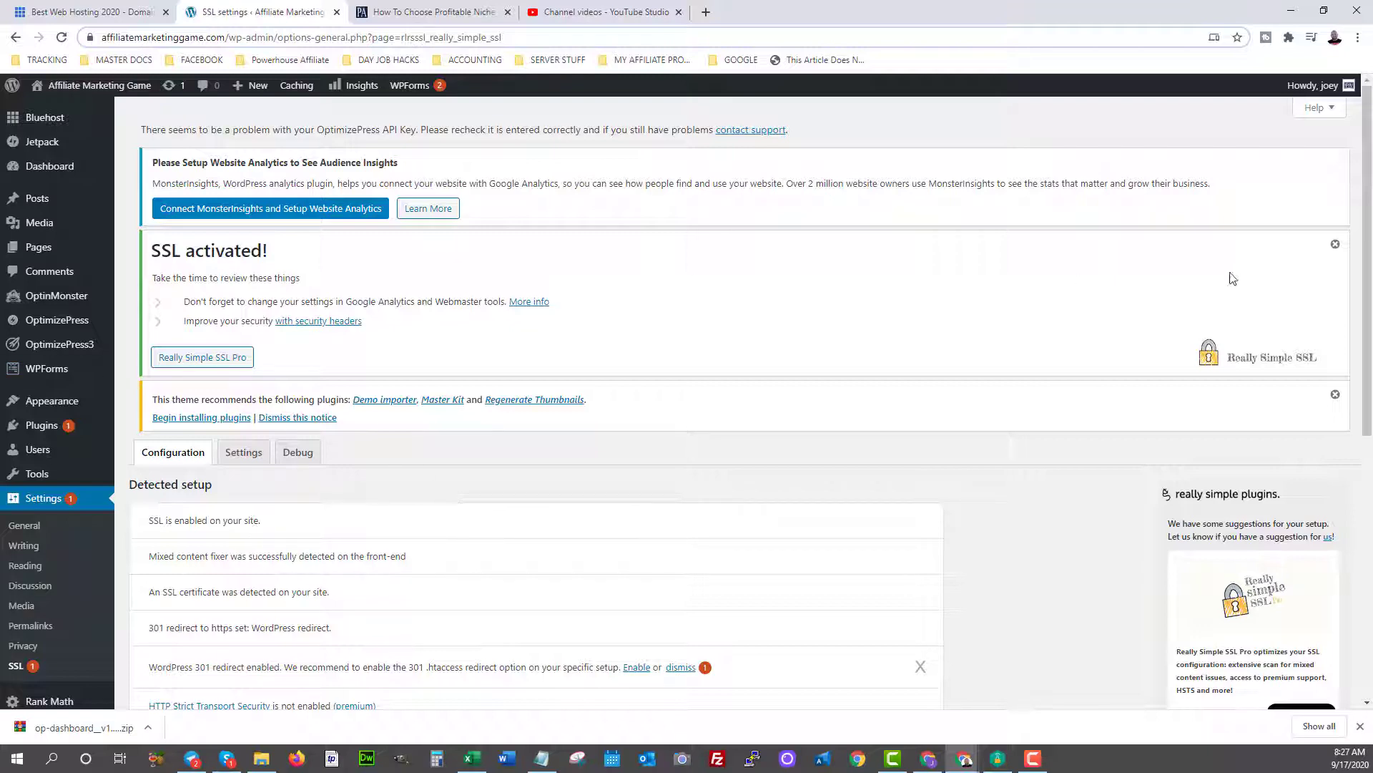
click(1336, 244)
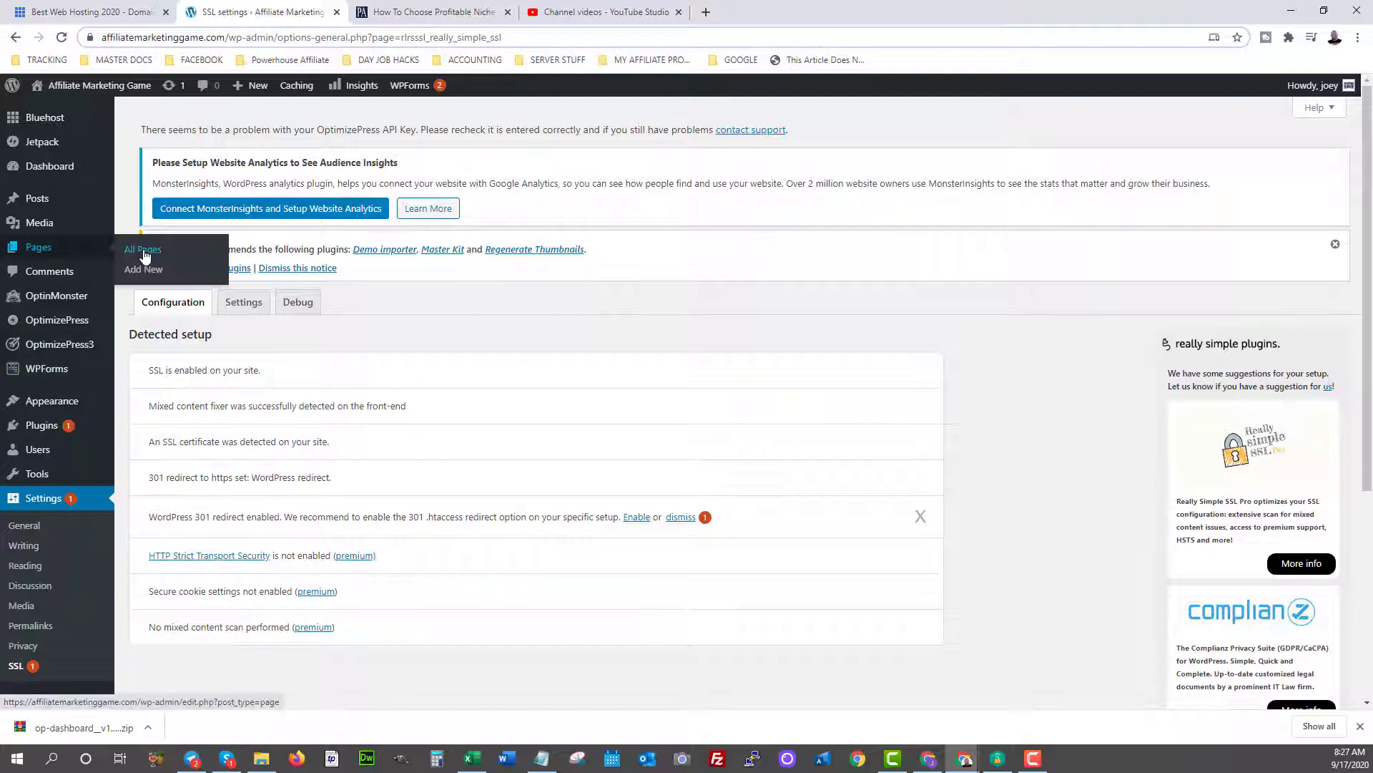
Go to All Pages and edit the Privacy Policy draft.
click(145, 256)
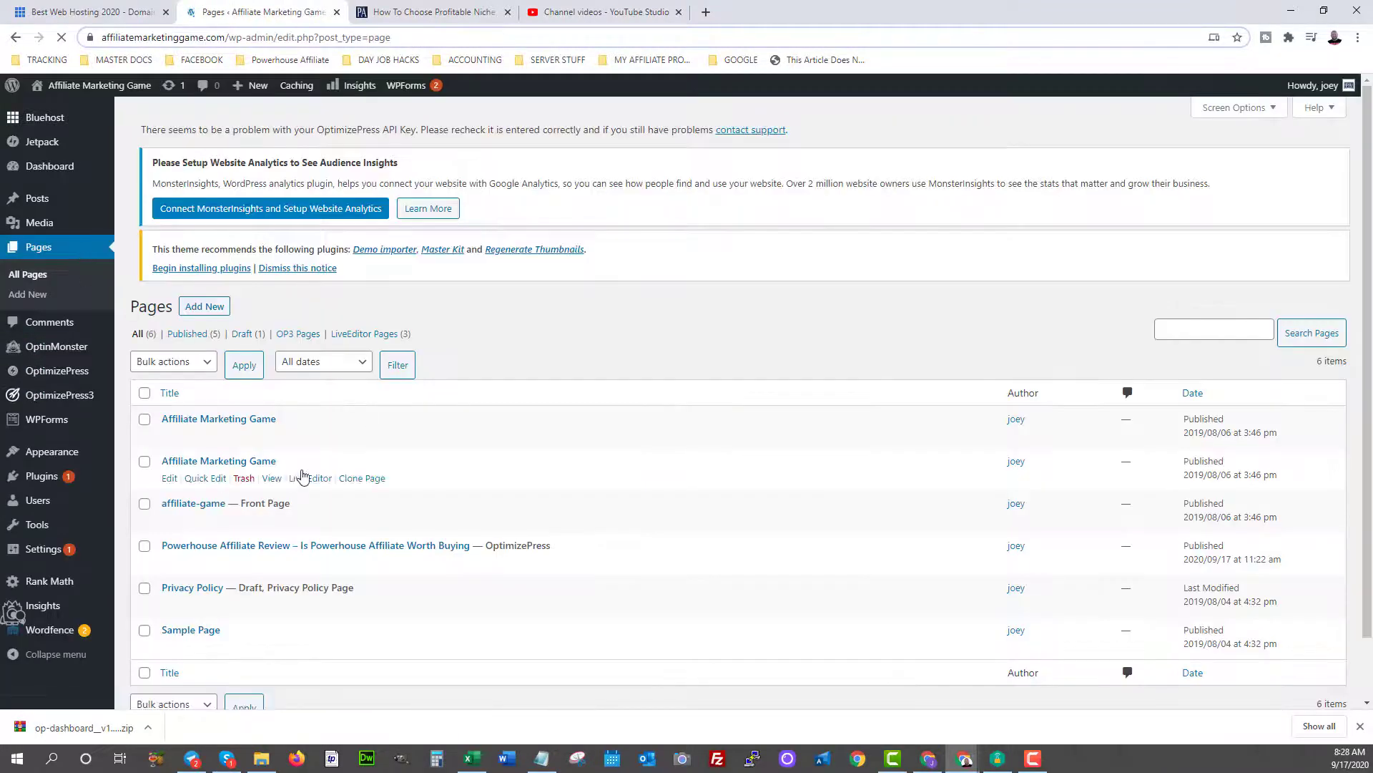
scroll(308, 468, down, 1)
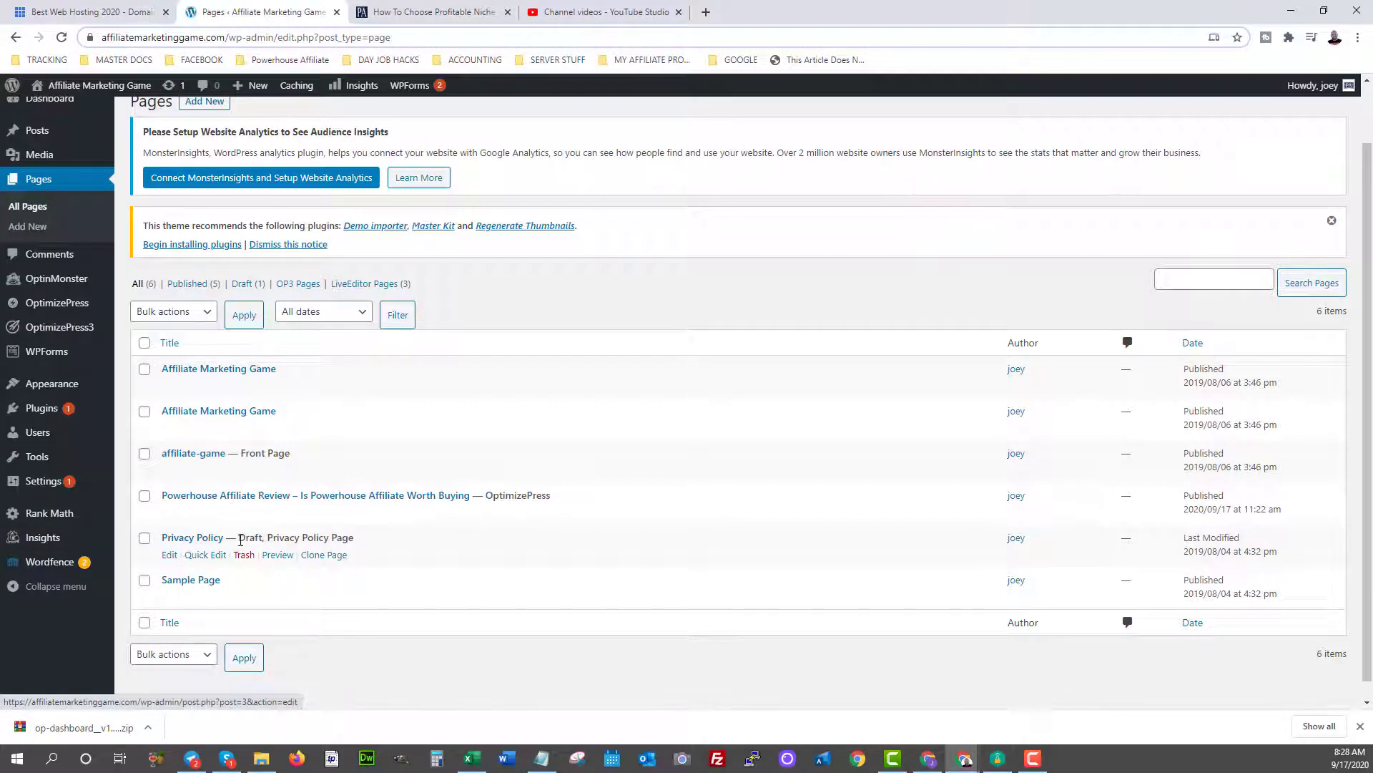
click(171, 555)
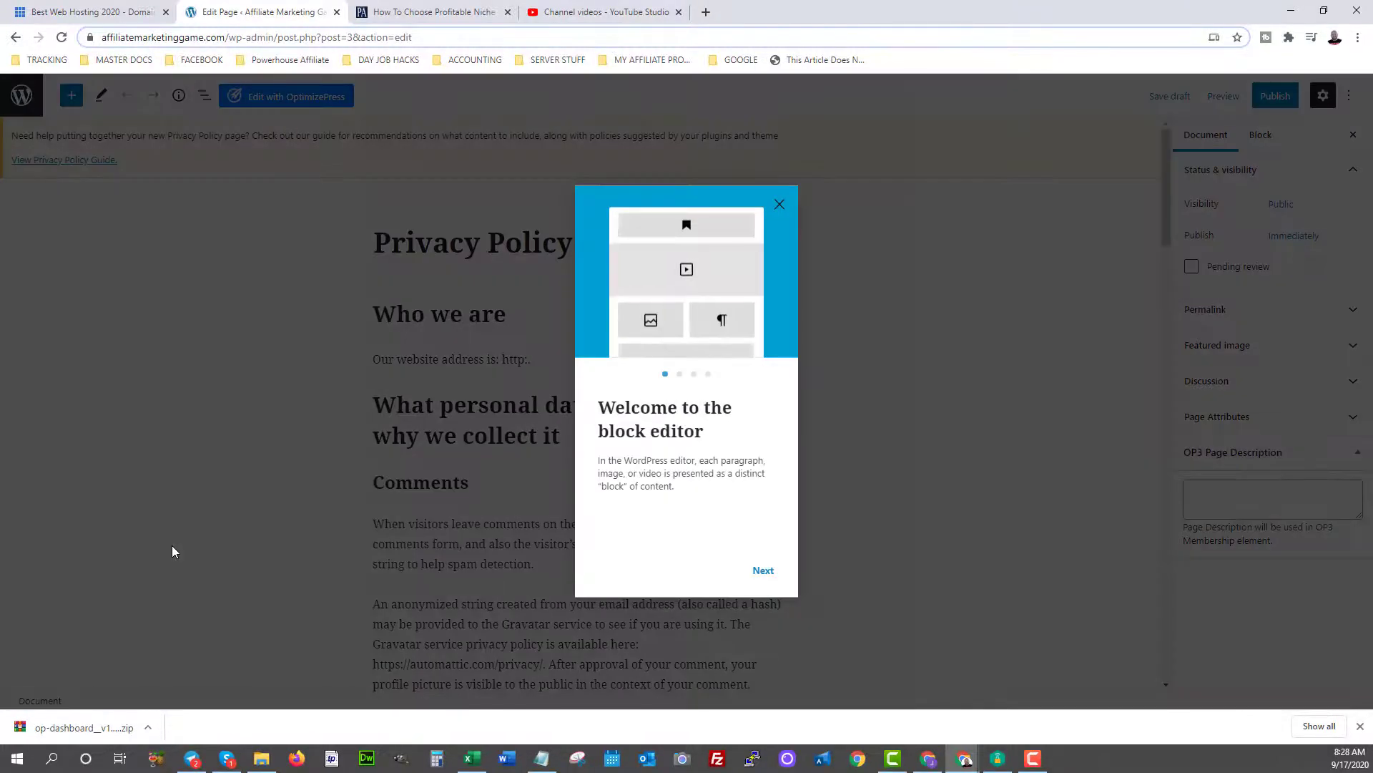
Close the 'Welcome to the block editor' guide and scroll through the Privacy Policy text.
click(779, 206)
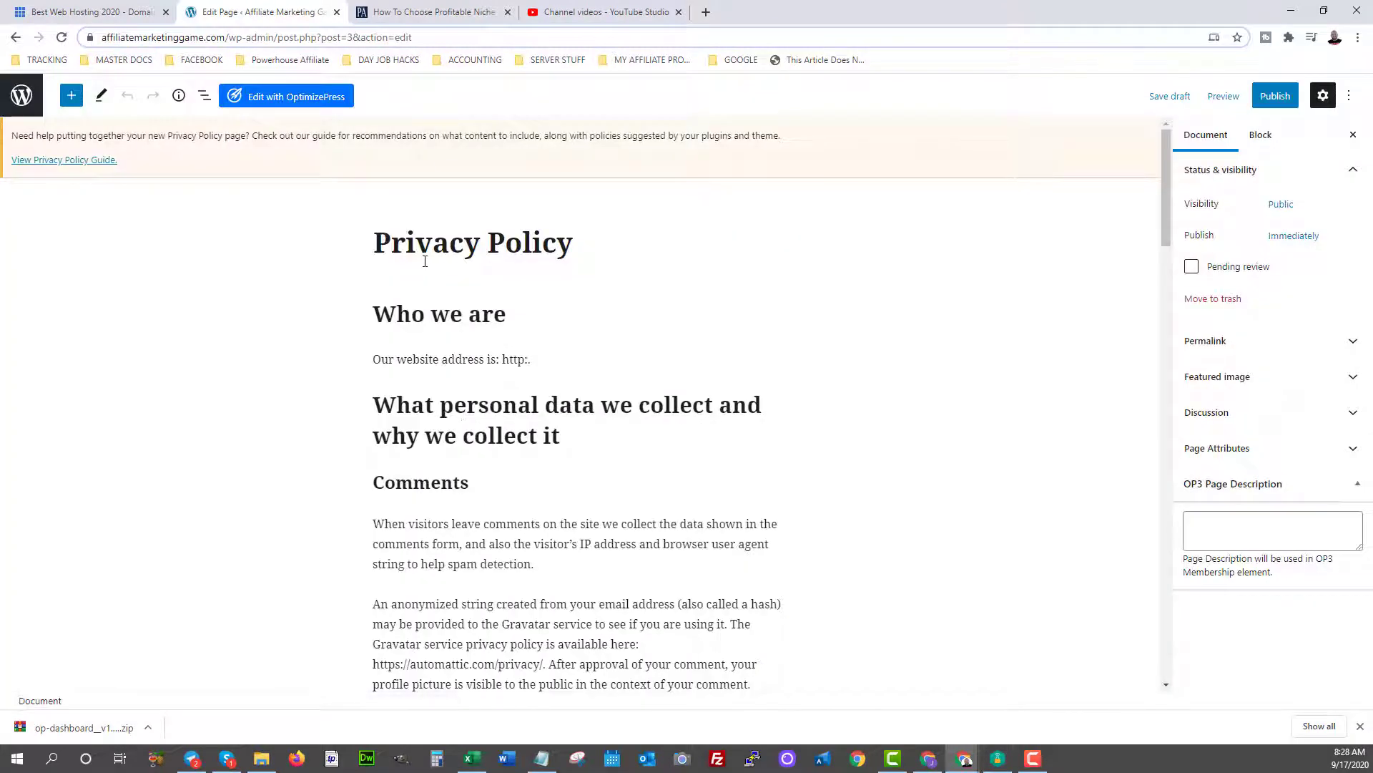
scroll(429, 371, down, 15)
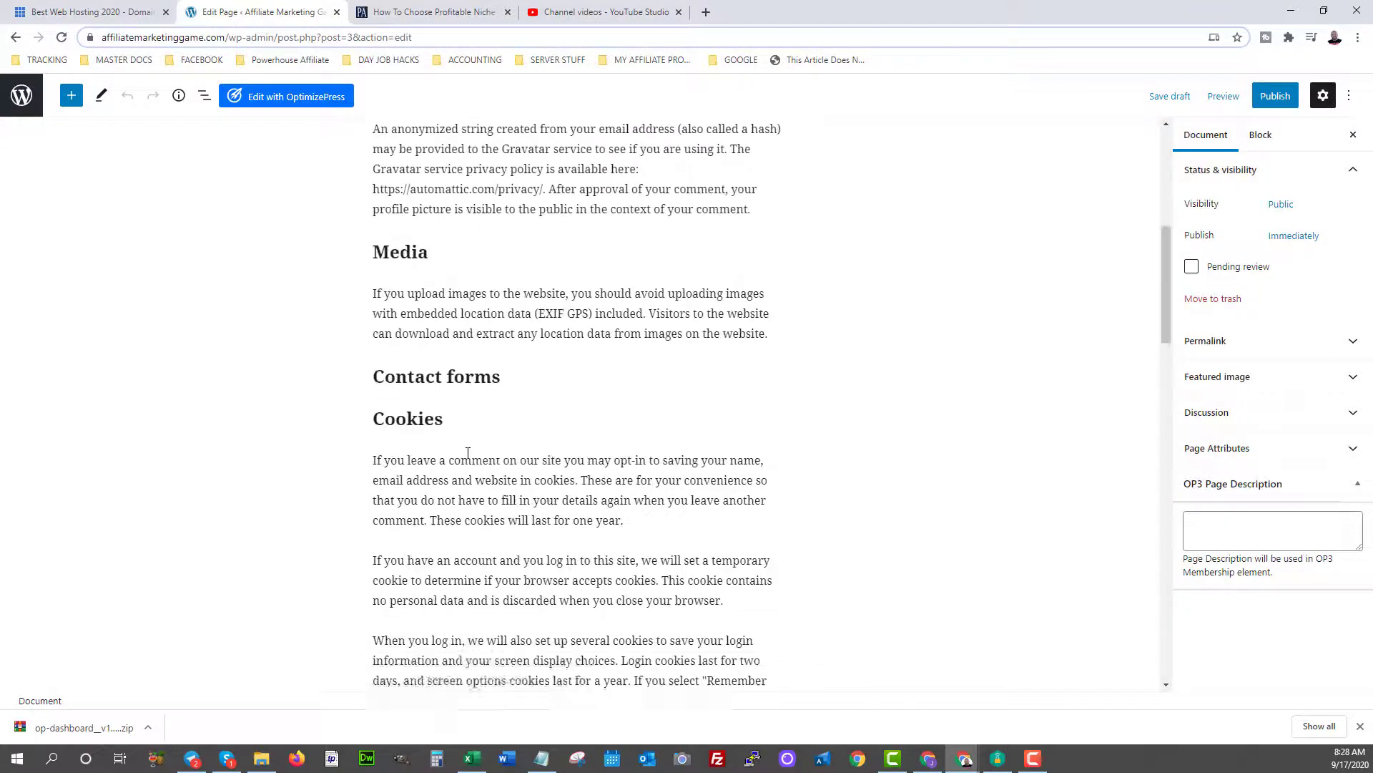
scroll(468, 454, down, 15)
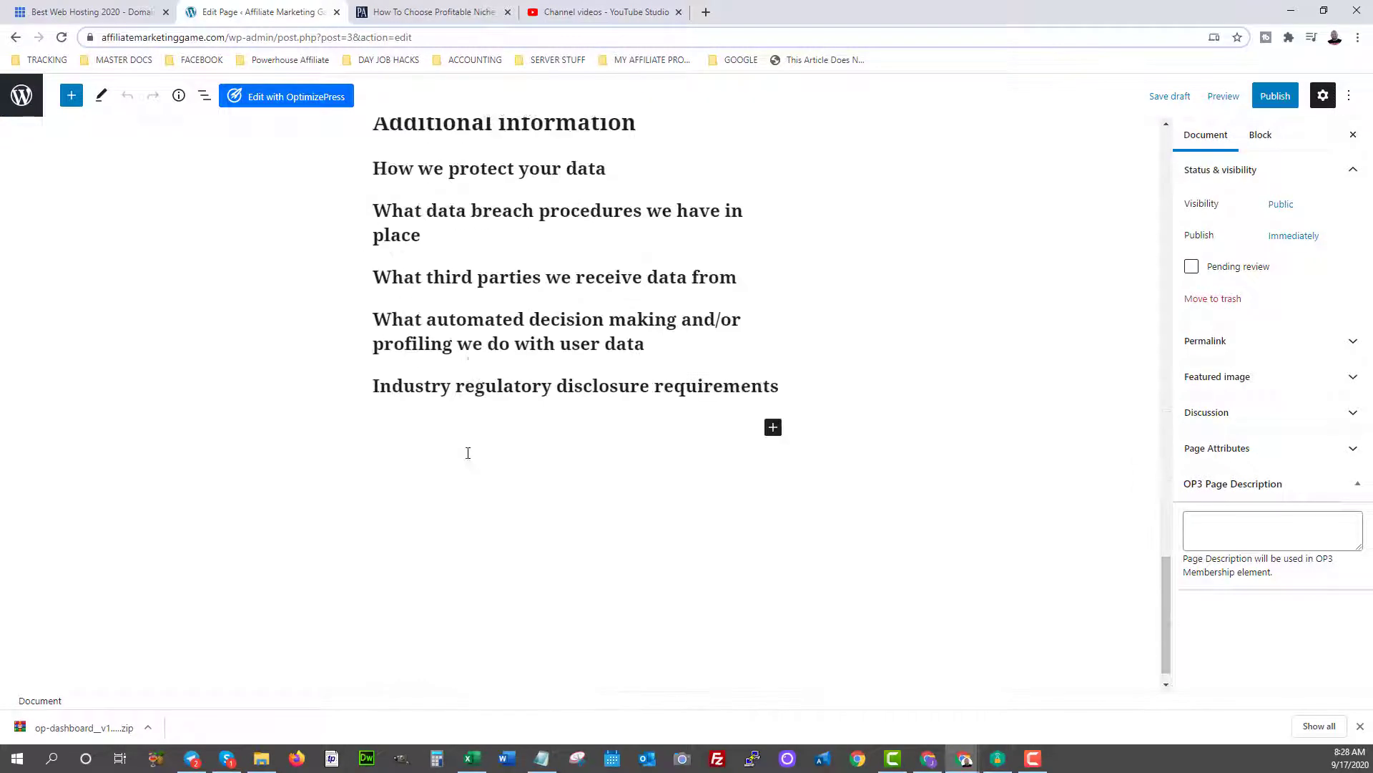
scroll(469, 458, up, 6)
scroll(469, 457, up, 15)
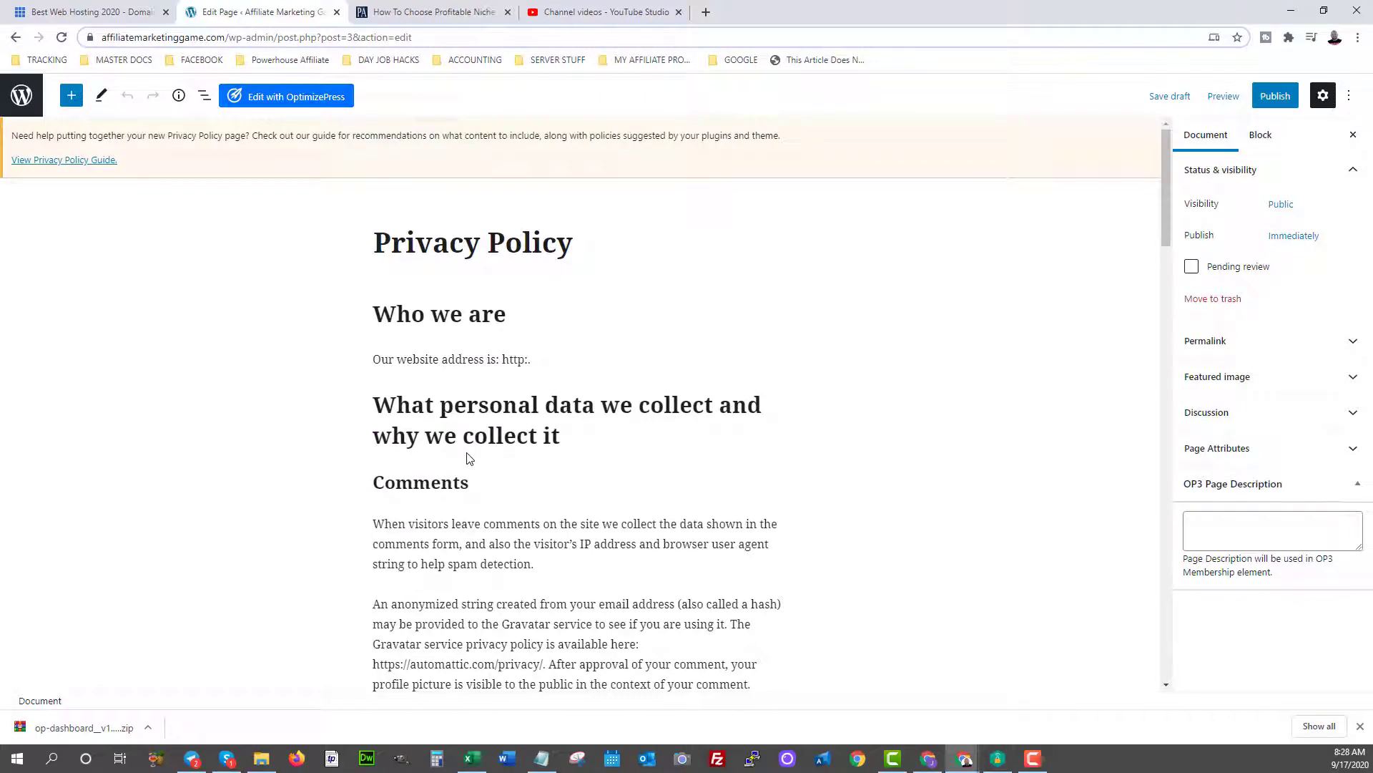
click(395, 360)
drag(396, 360, 476, 360)
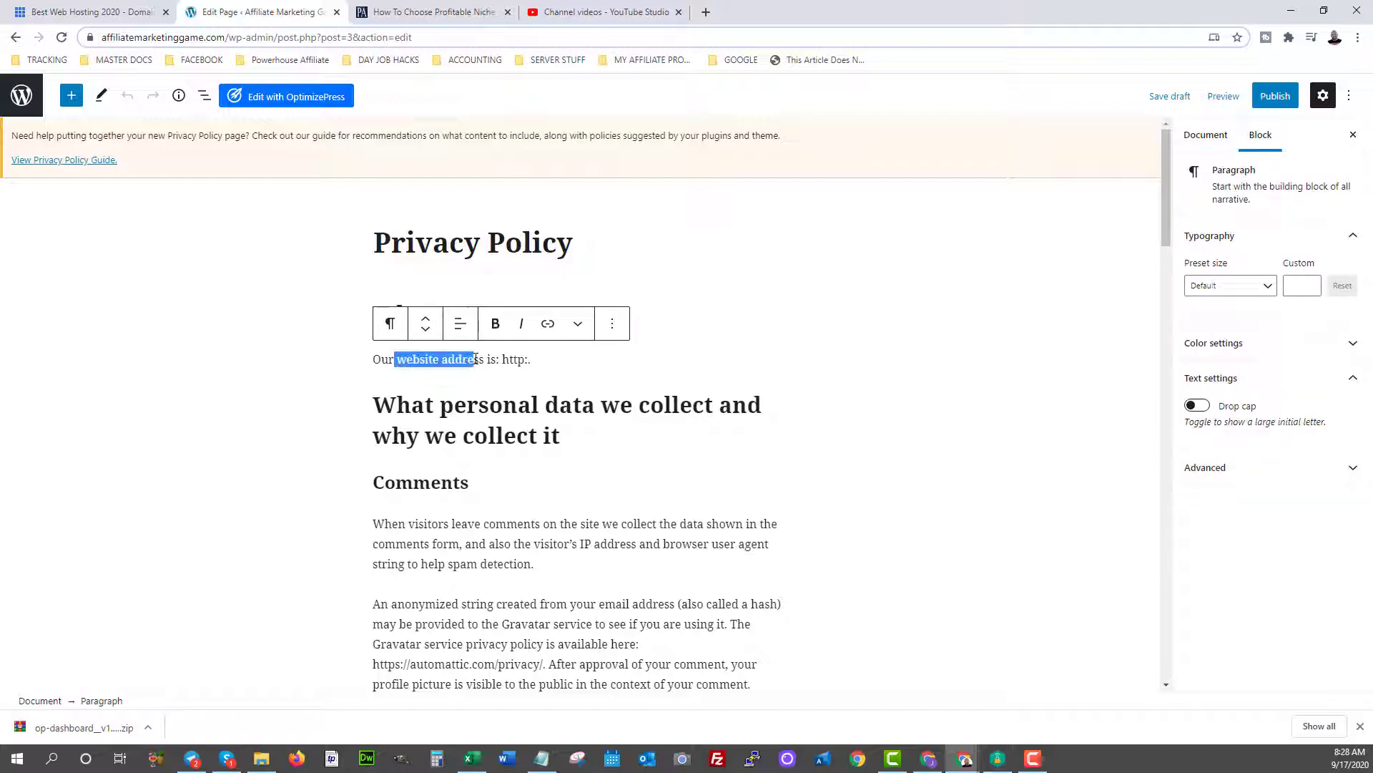
click(476, 359)
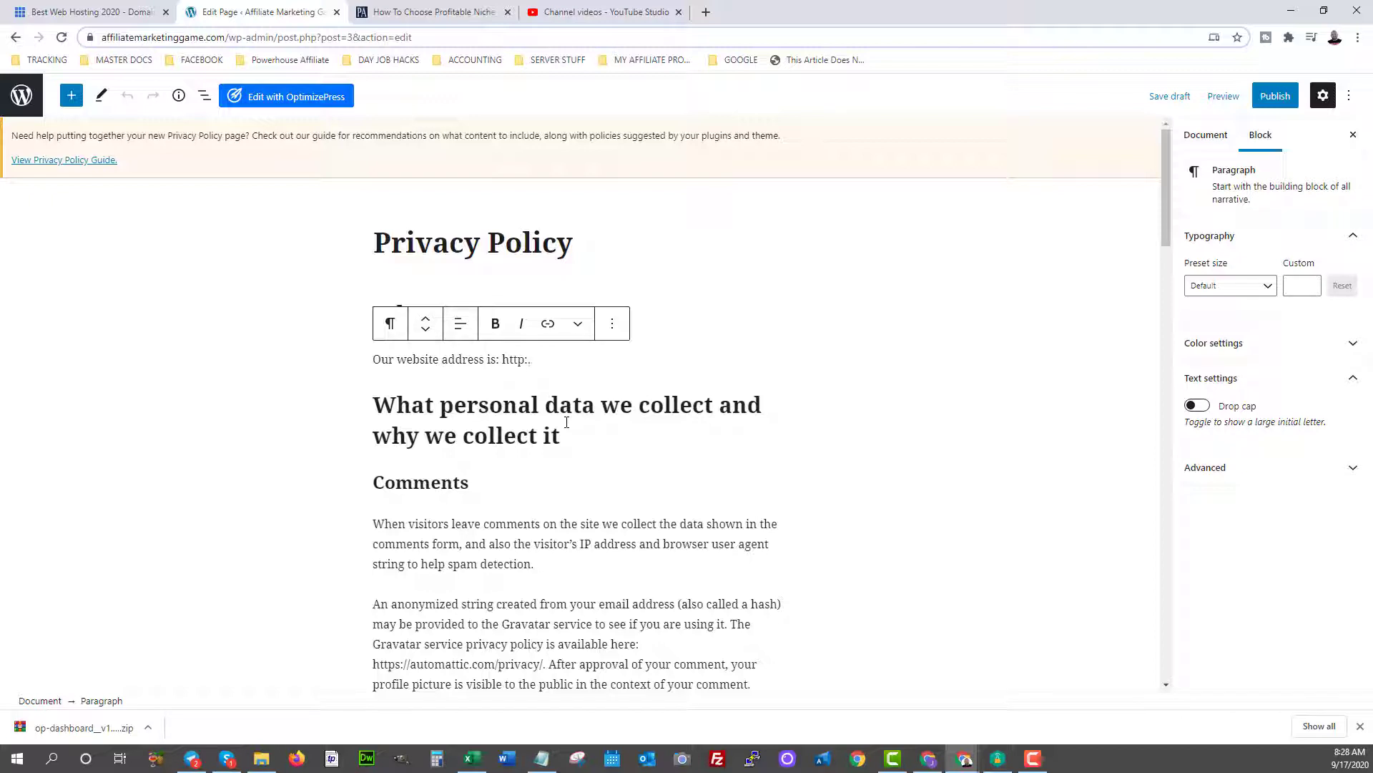
key(BackSpace)
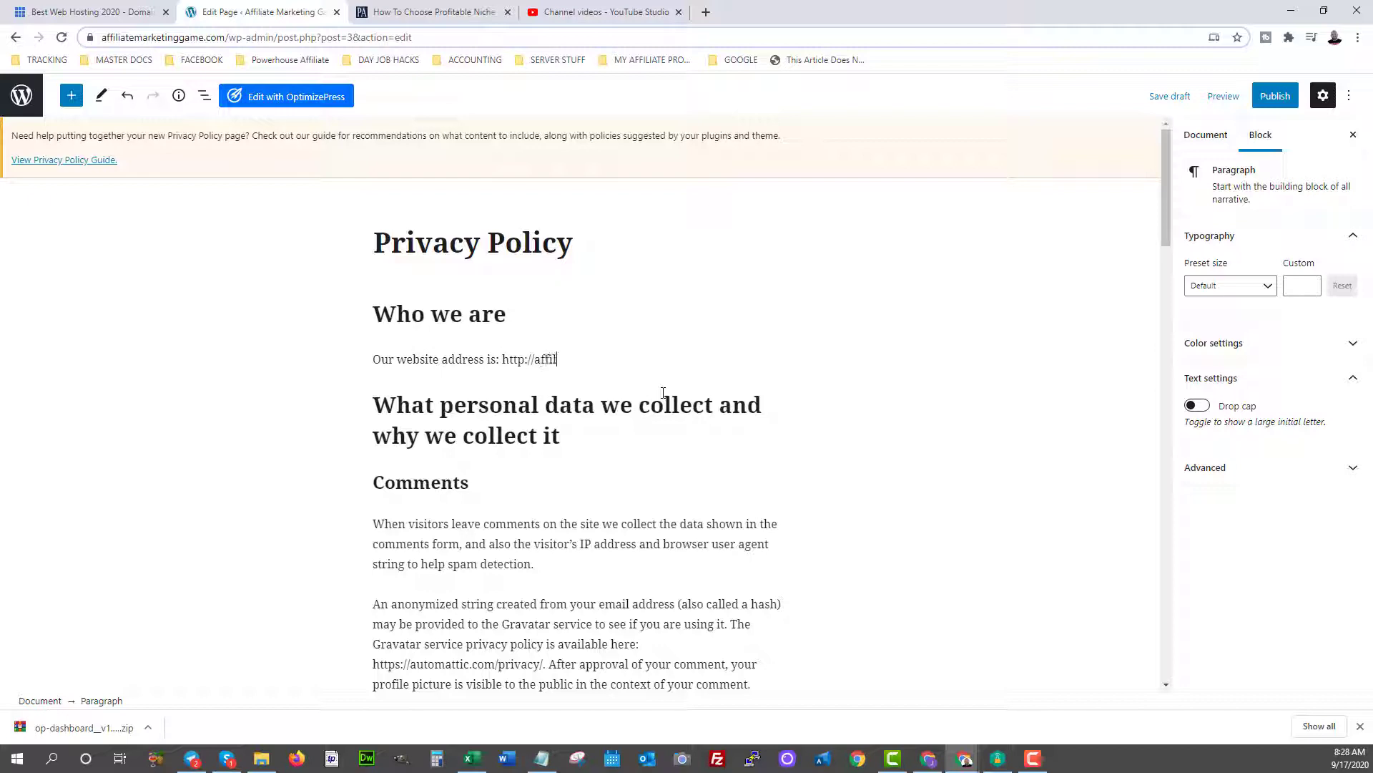
text(//affiliatemarketing game)
text(game.com)
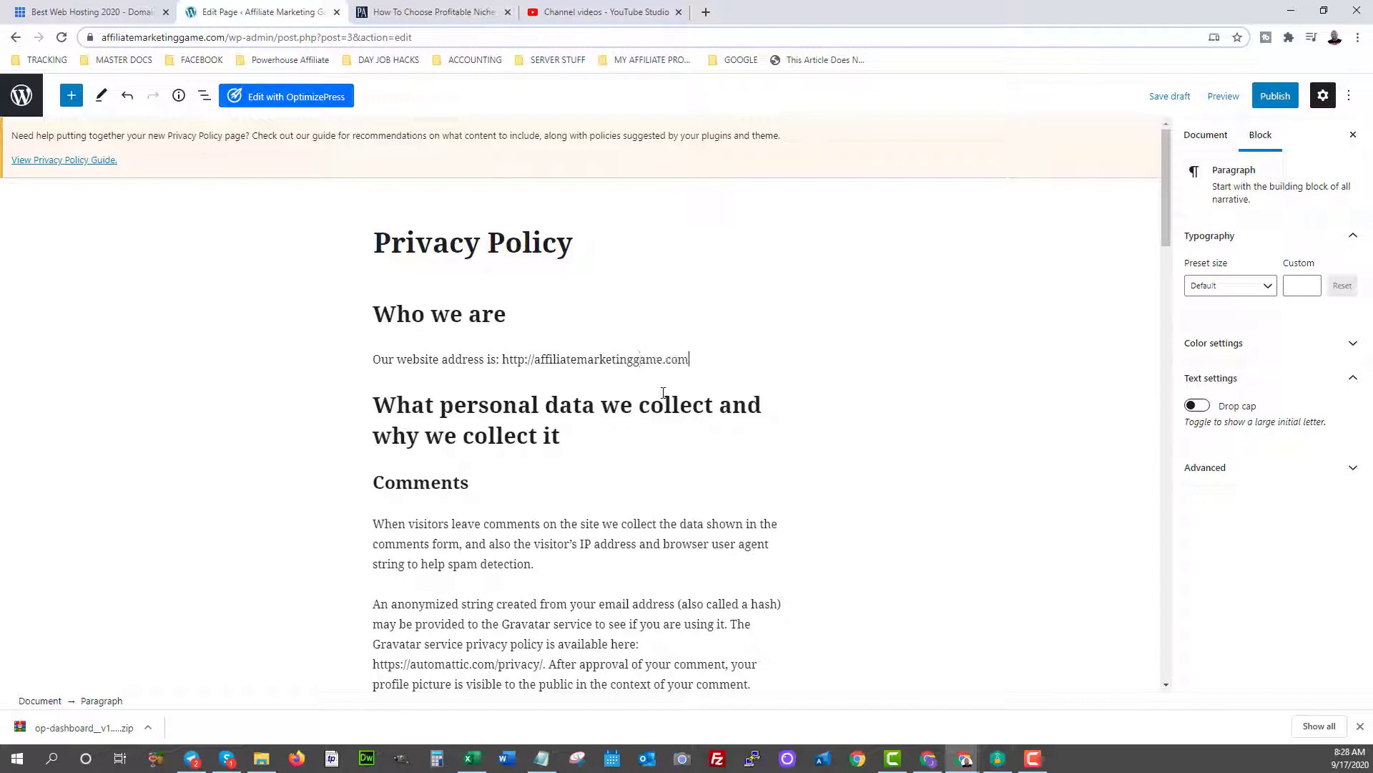
scroll(577, 393, down, 8)
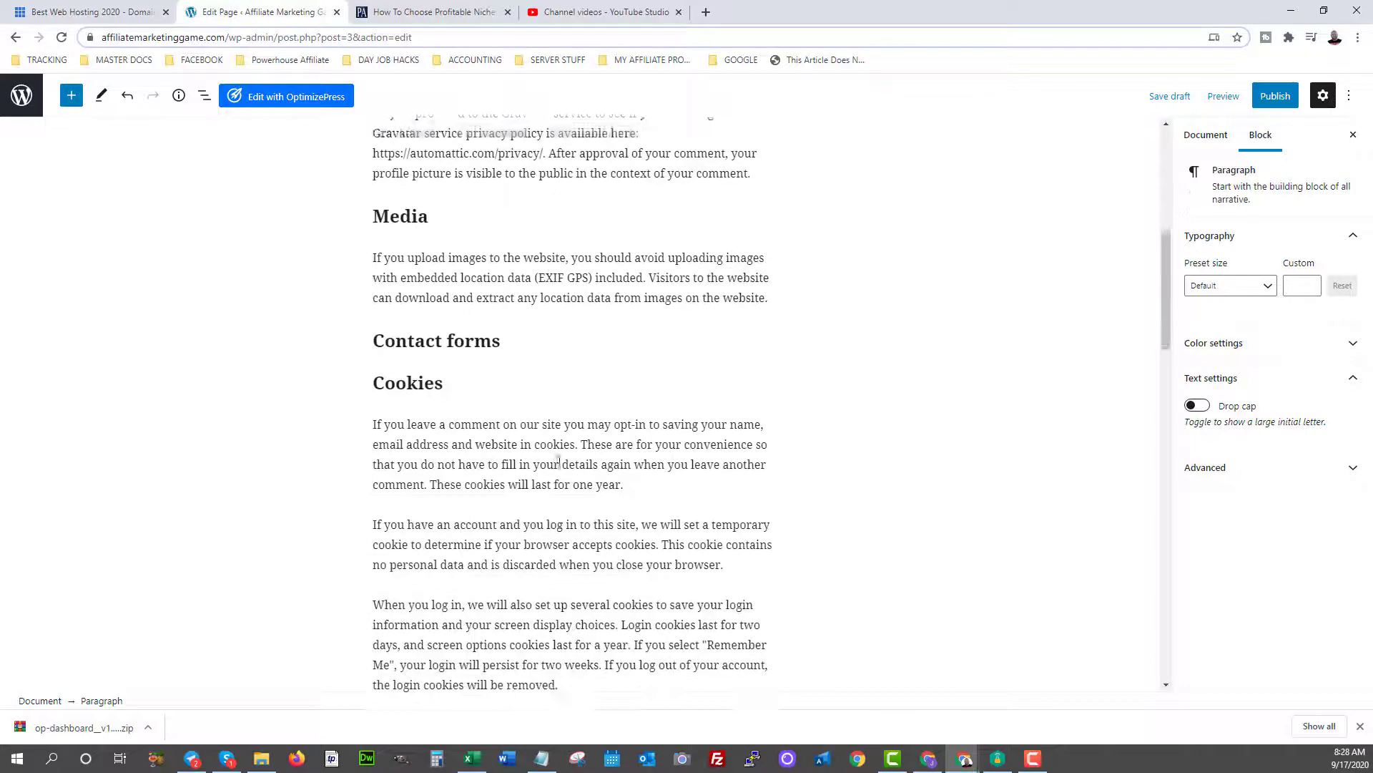
Add an empty paragraph below the 'Your contact information' heading and select the headings beneath it.
scroll(559, 462, down, 20)
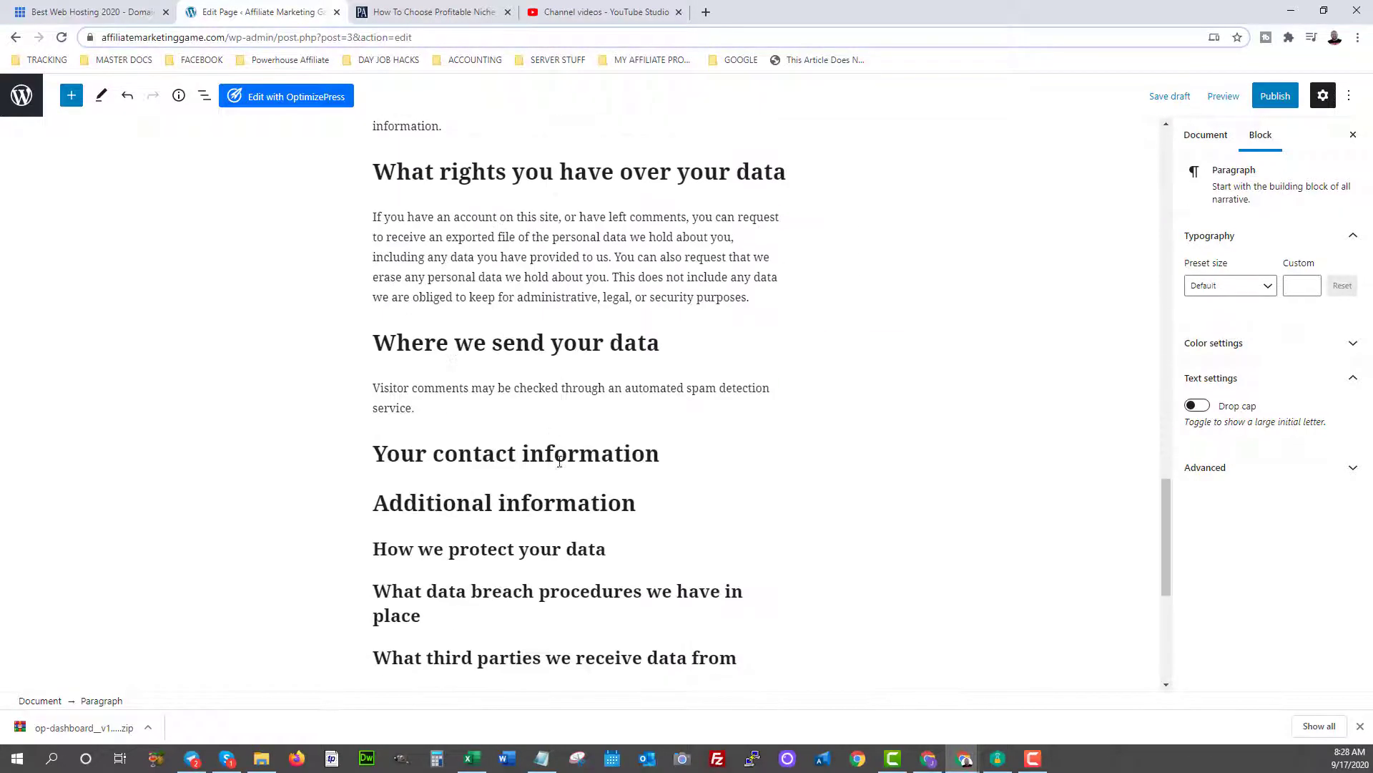
click(375, 262)
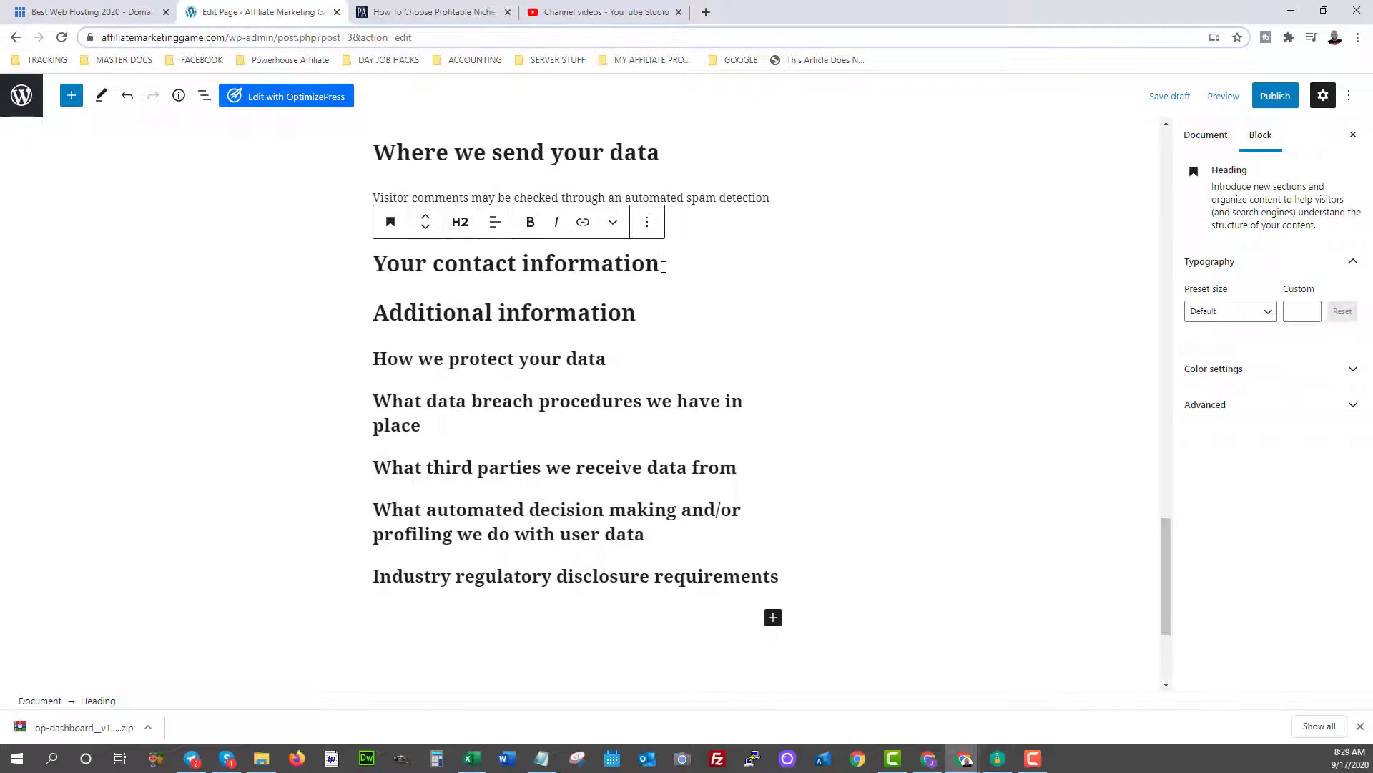
key(Return)
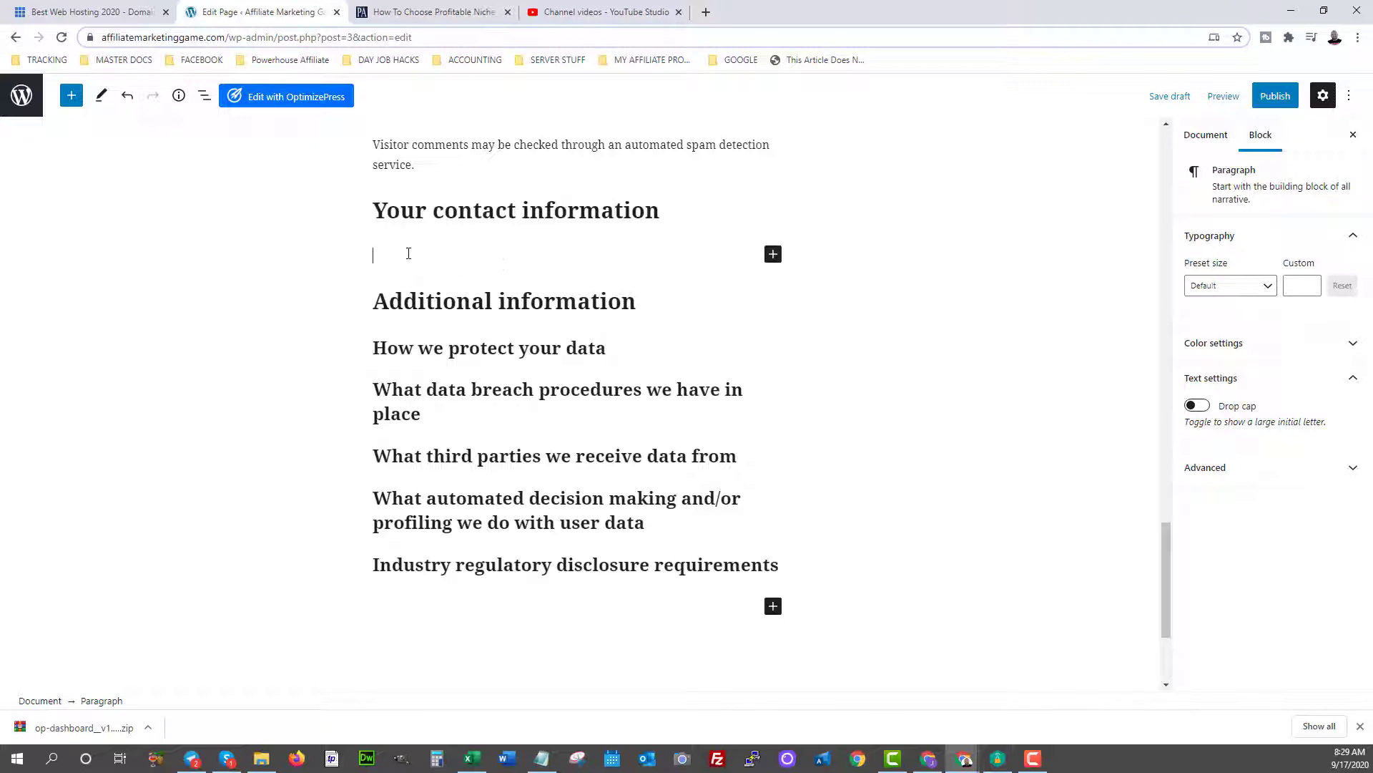
drag(408, 254, 751, 598)
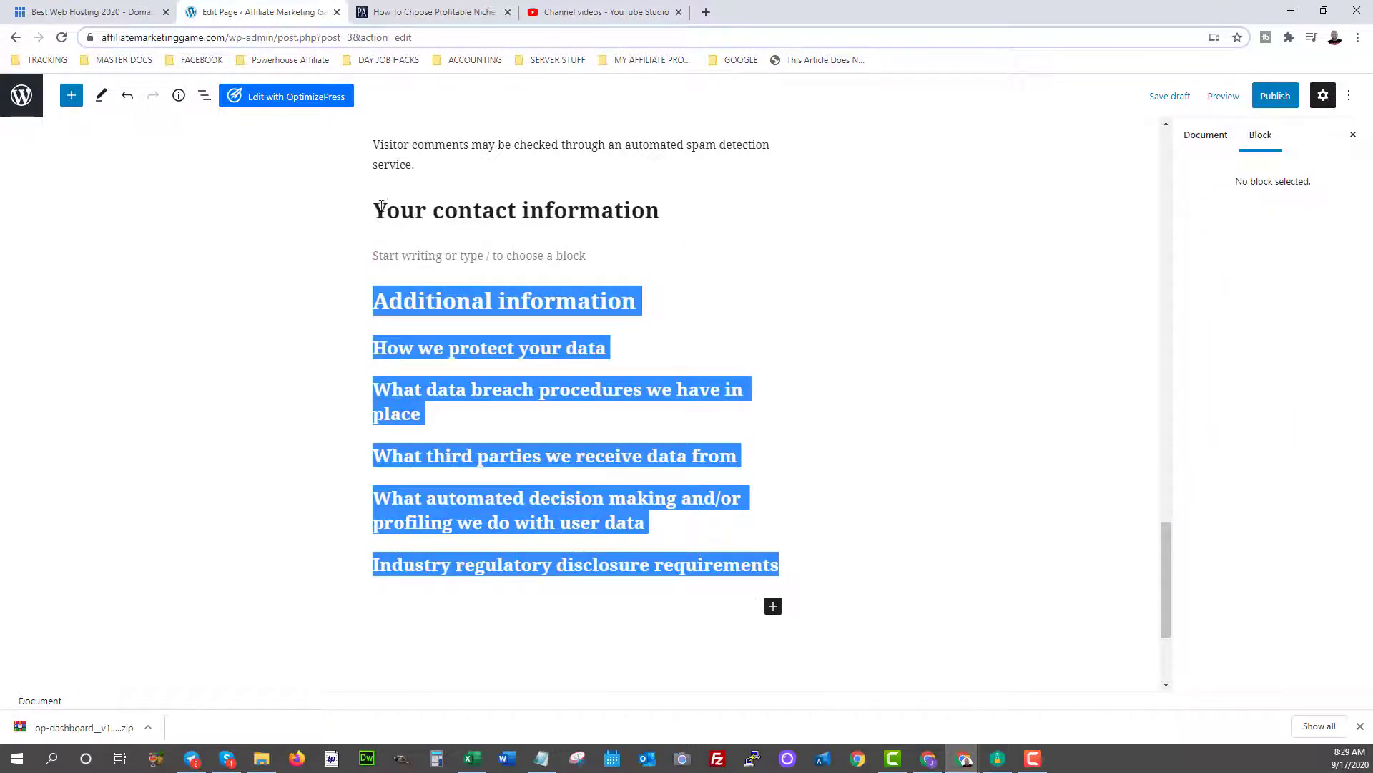
drag(383, 208, 766, 583)
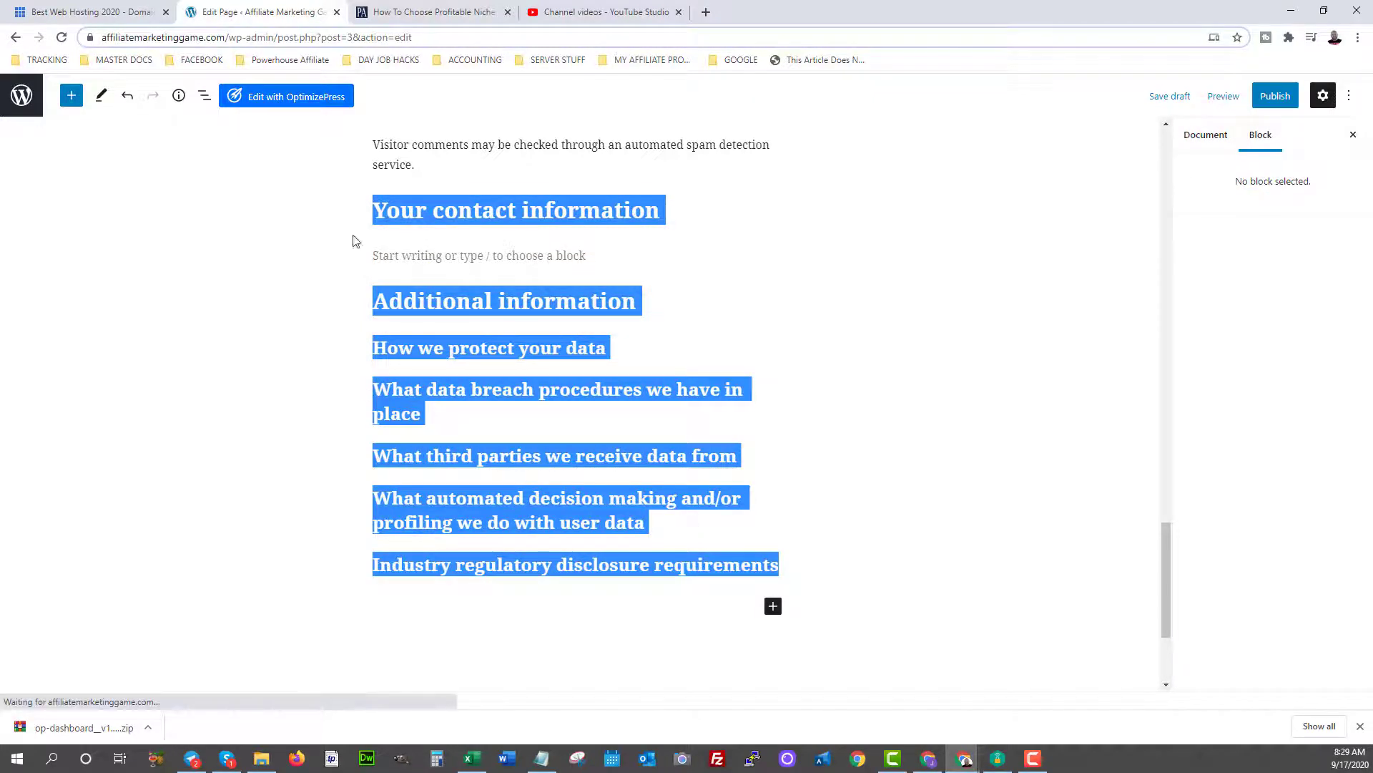
Enter the support e-mail address in the new paragraph and delete the six headings from Additional information onward.
click(409, 263)
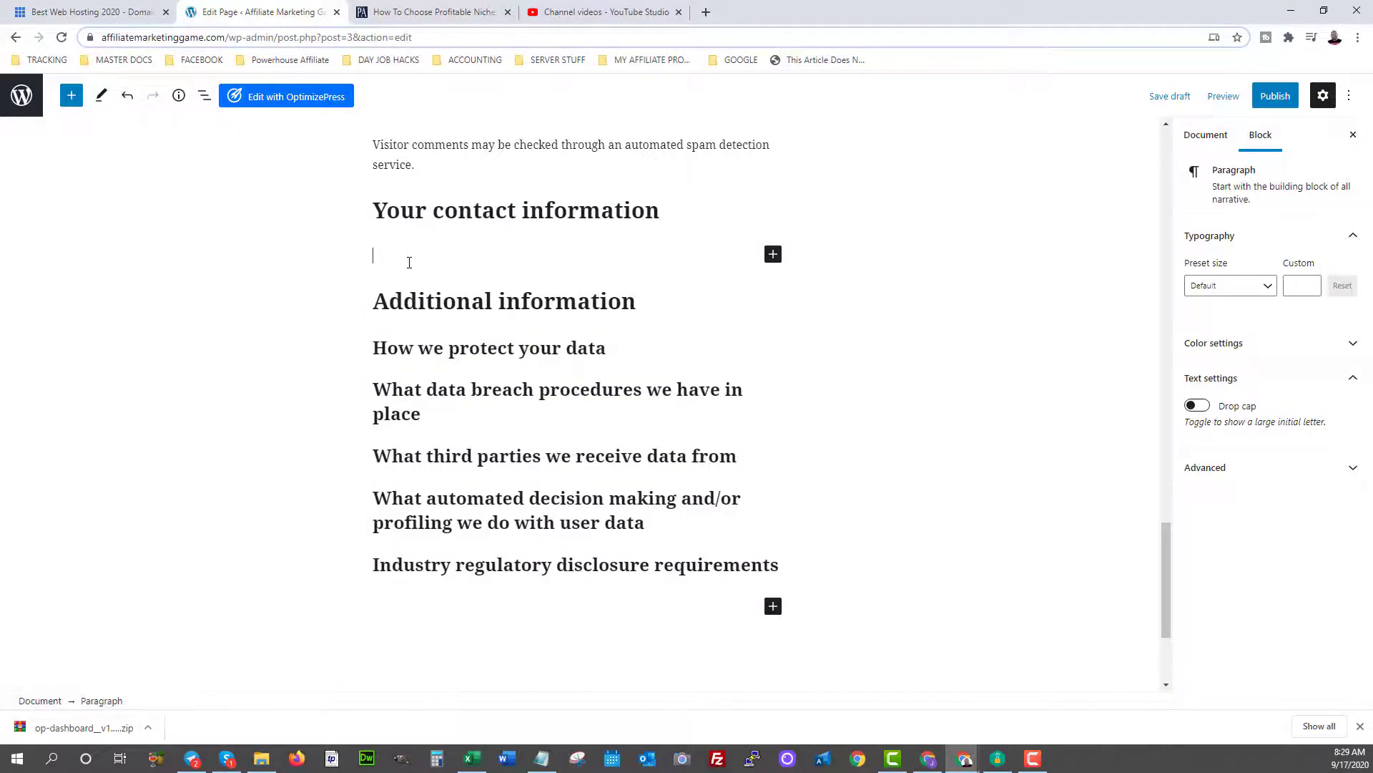
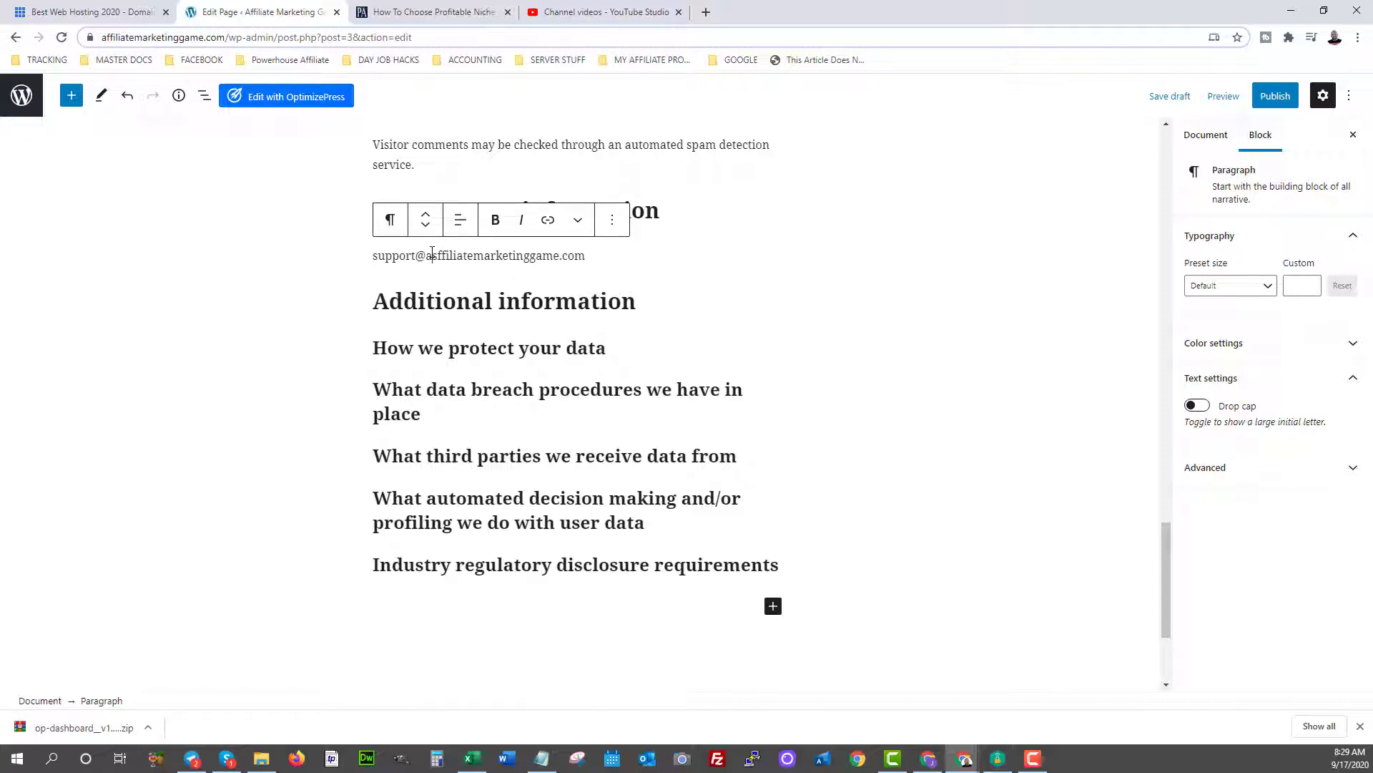
click(432, 255)
key(Delete)
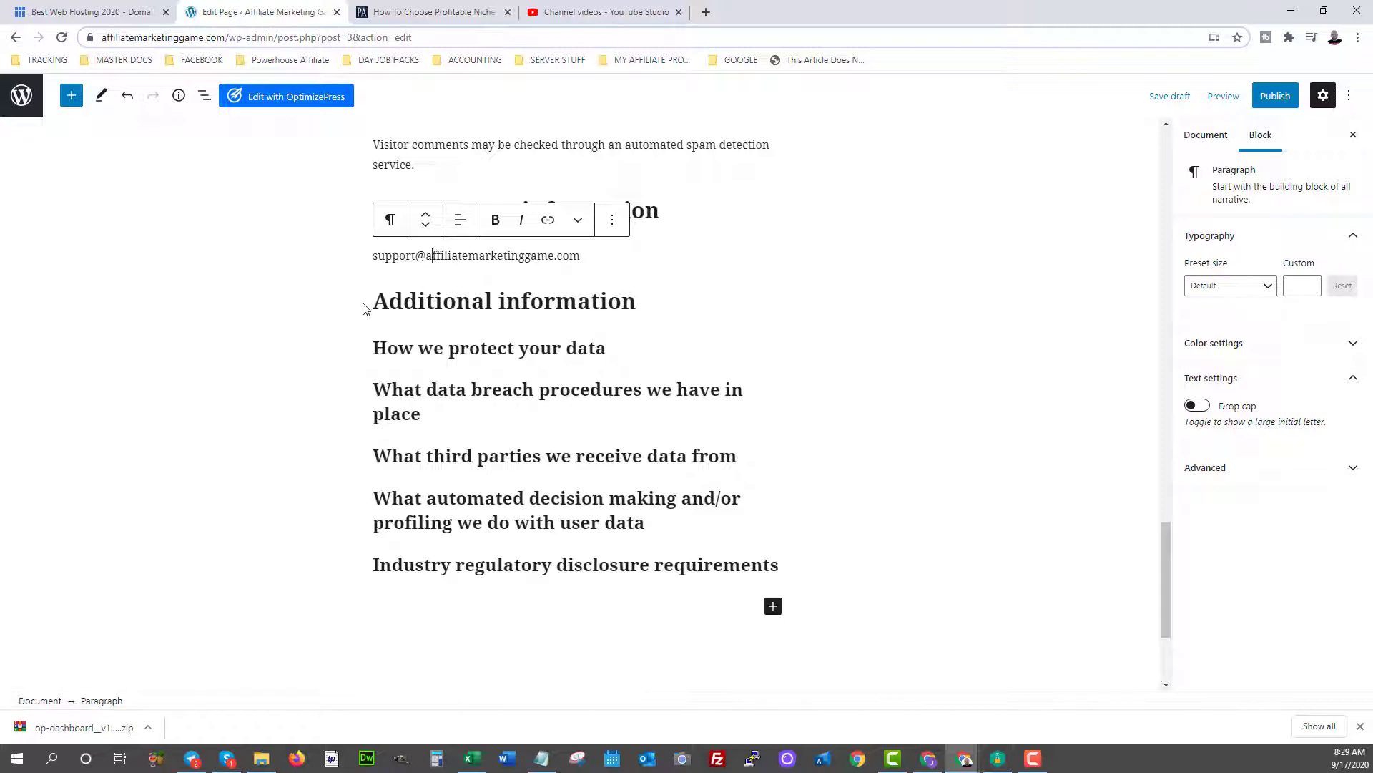
drag(375, 309, 787, 565)
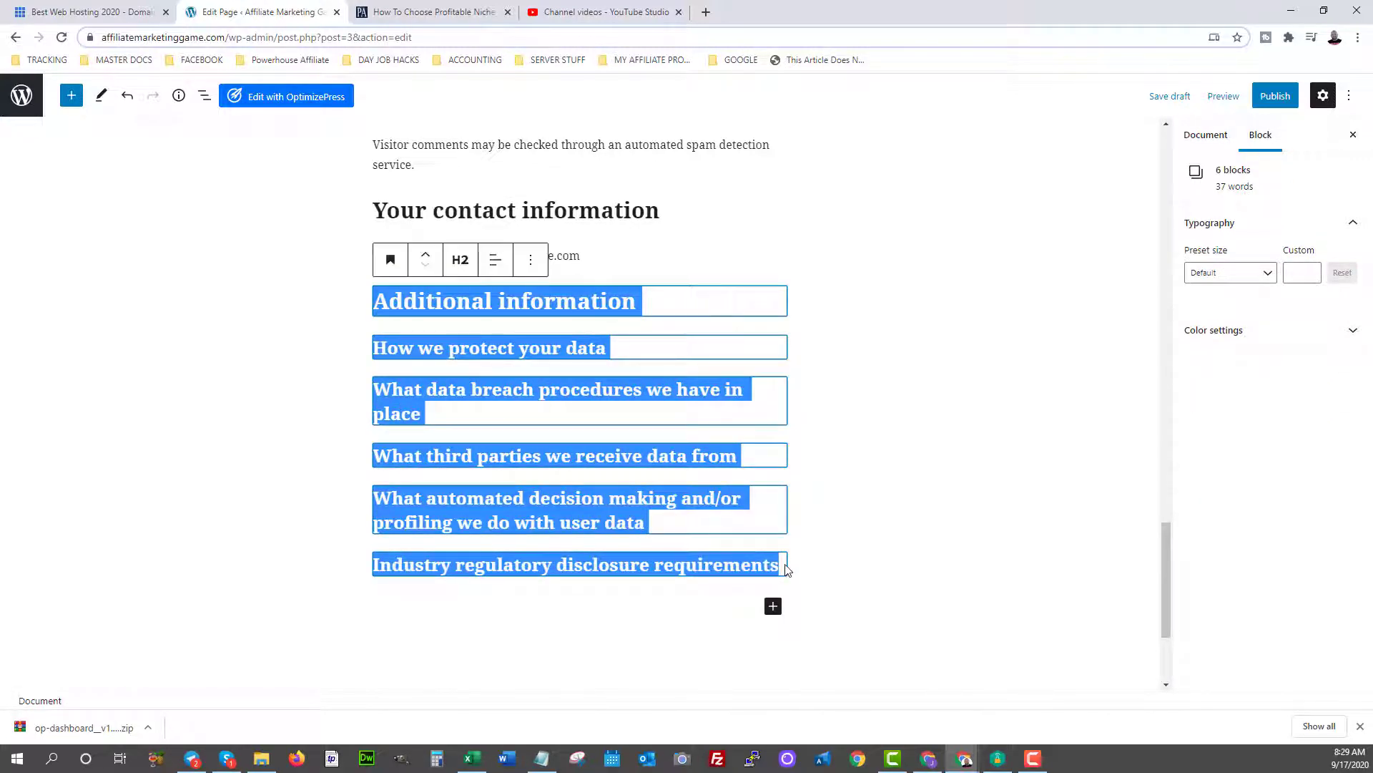
key(BackSpace)
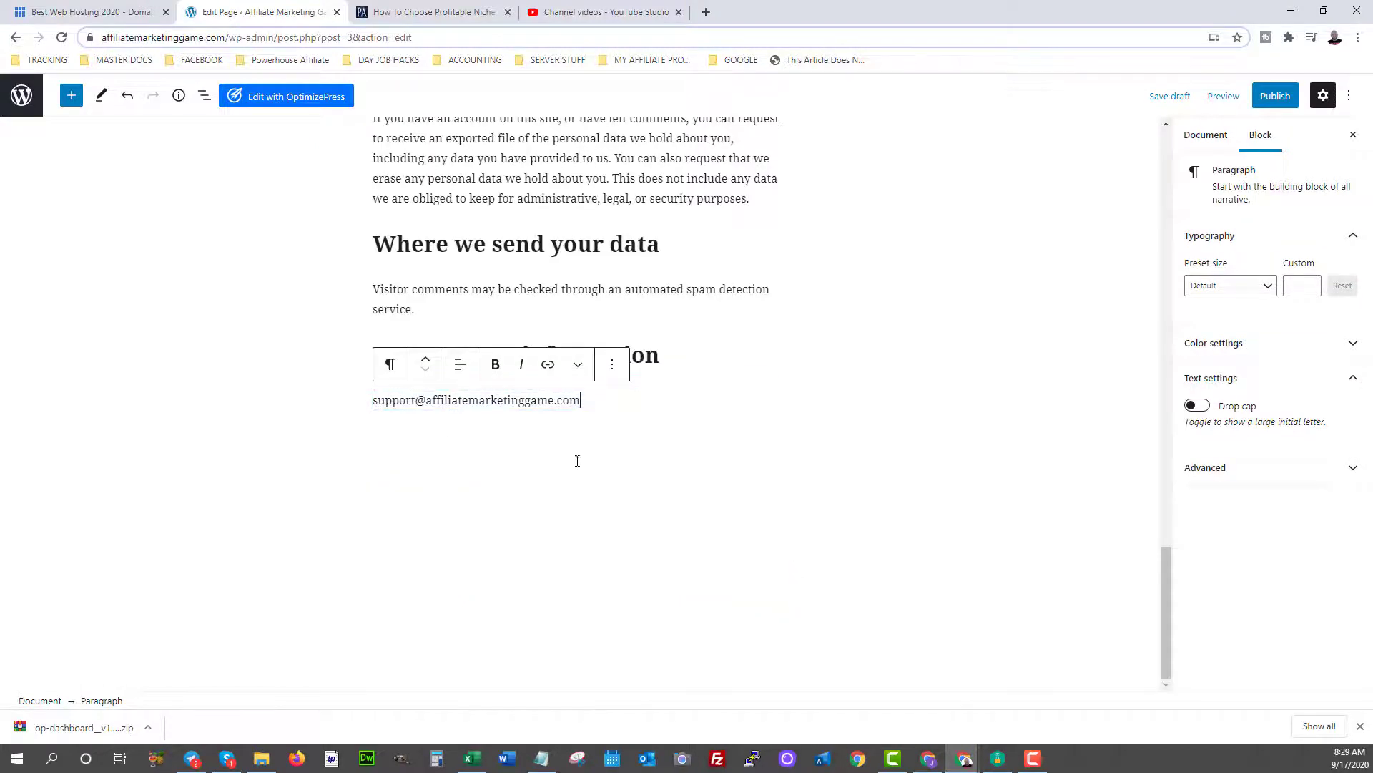
click(1273, 97)
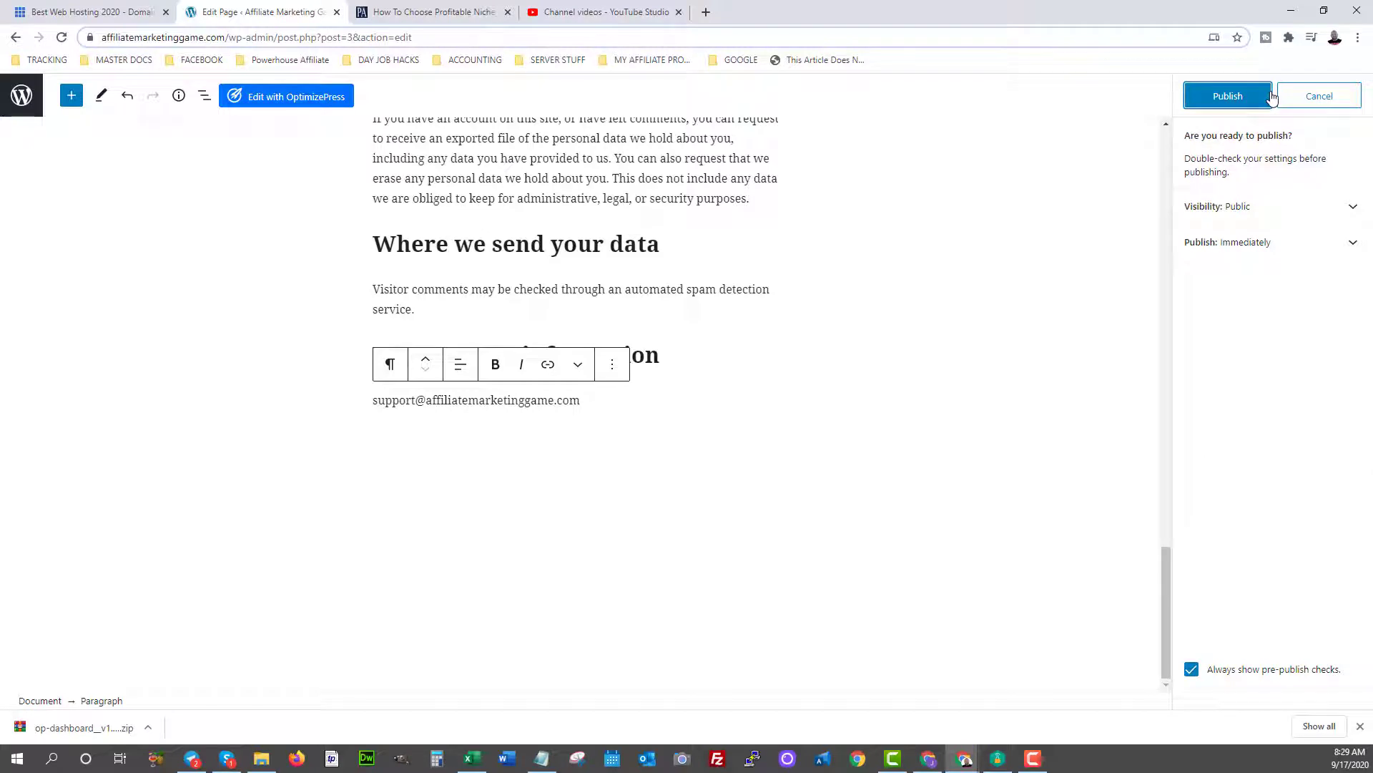
click(1213, 101)
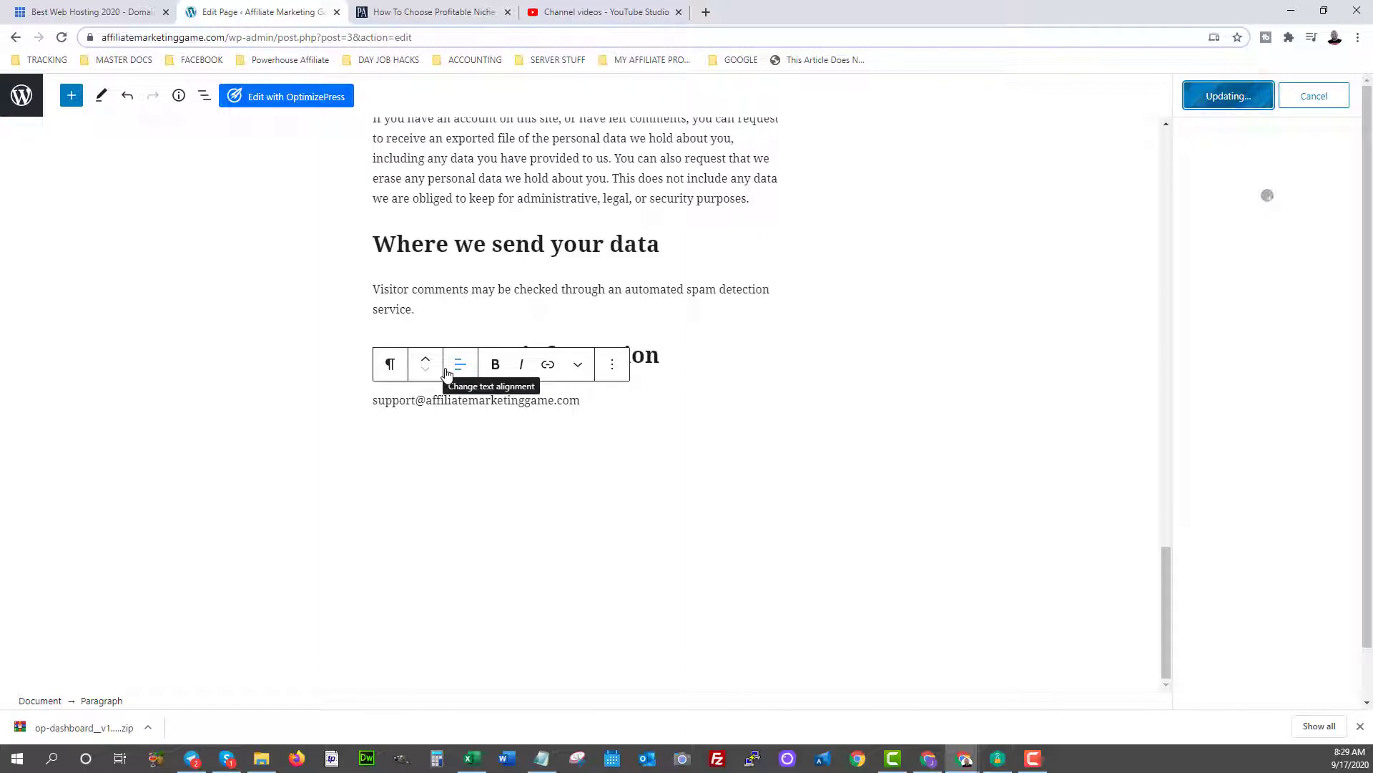
click(380, 244)
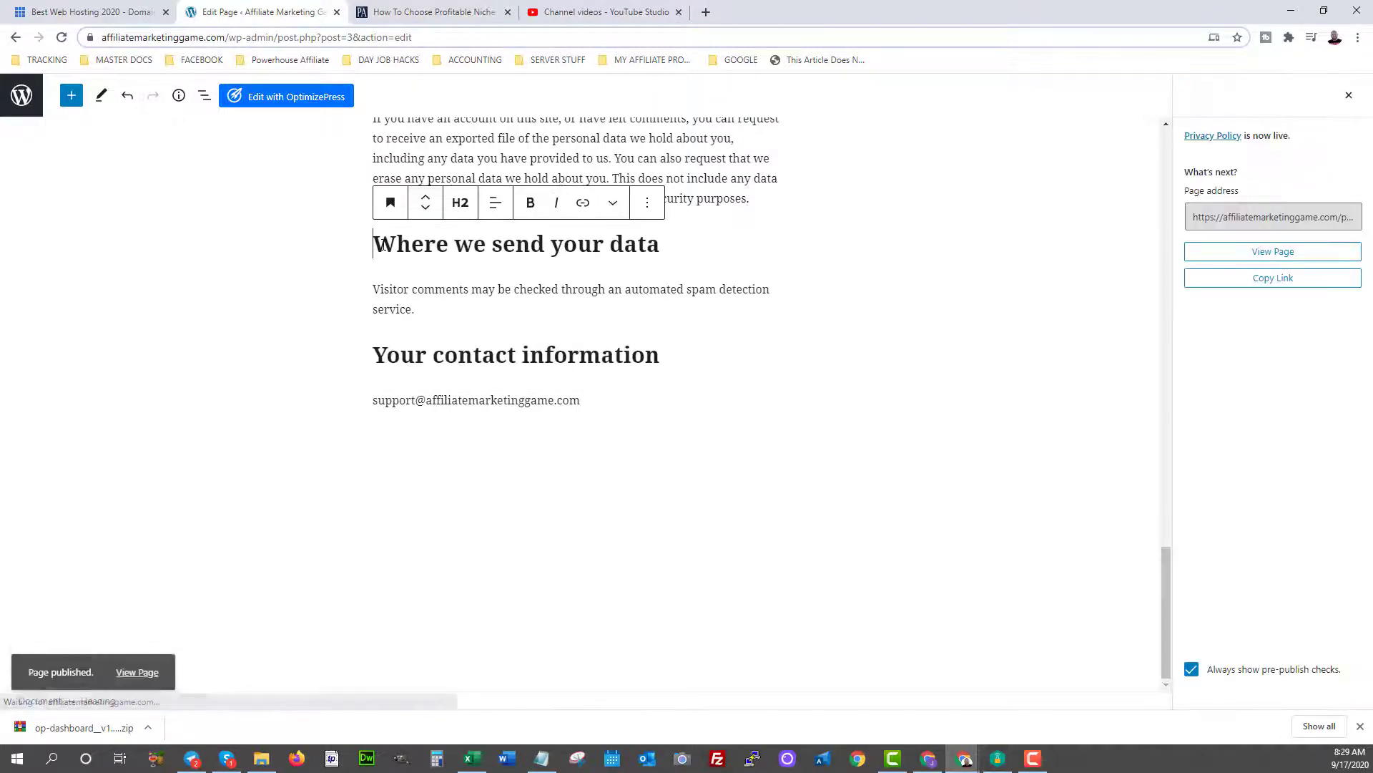
click(131, 666)
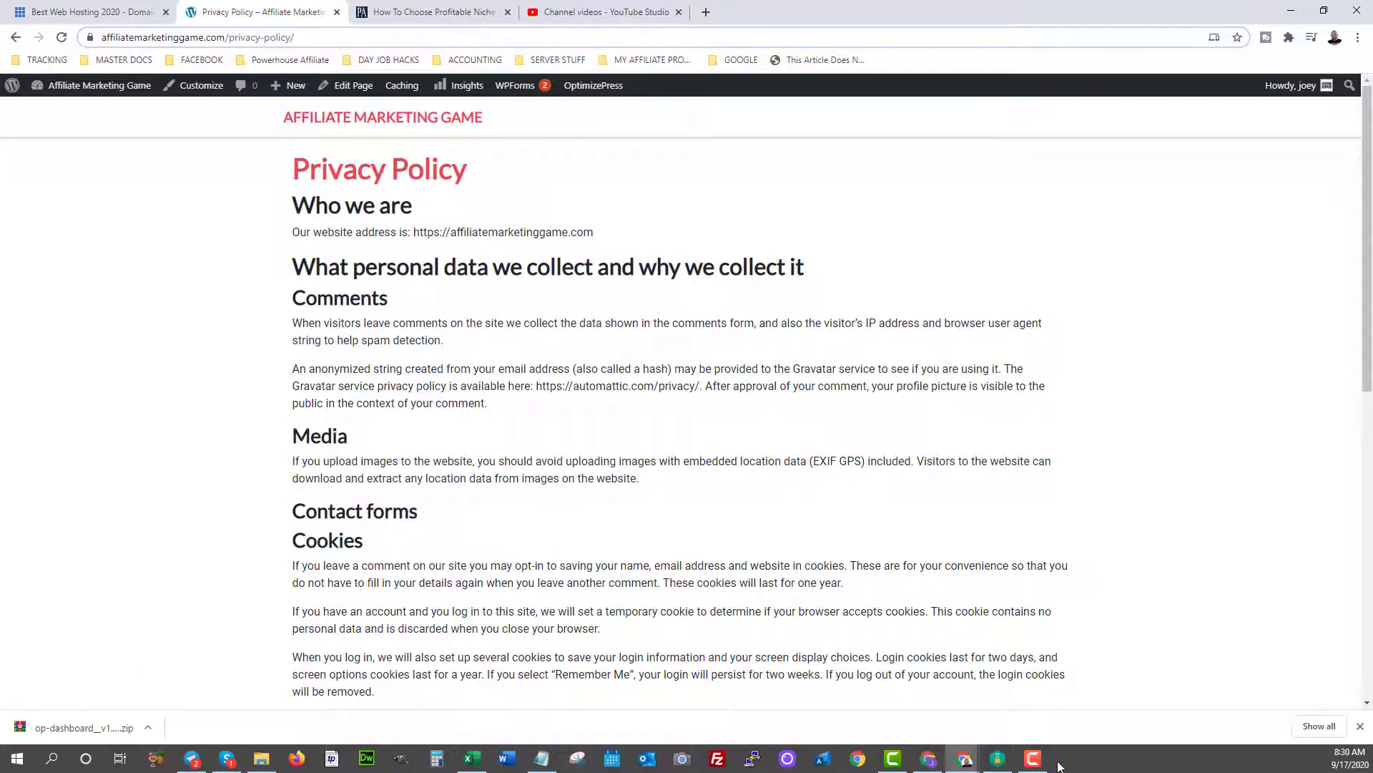
scroll(465, 354, down, 8)
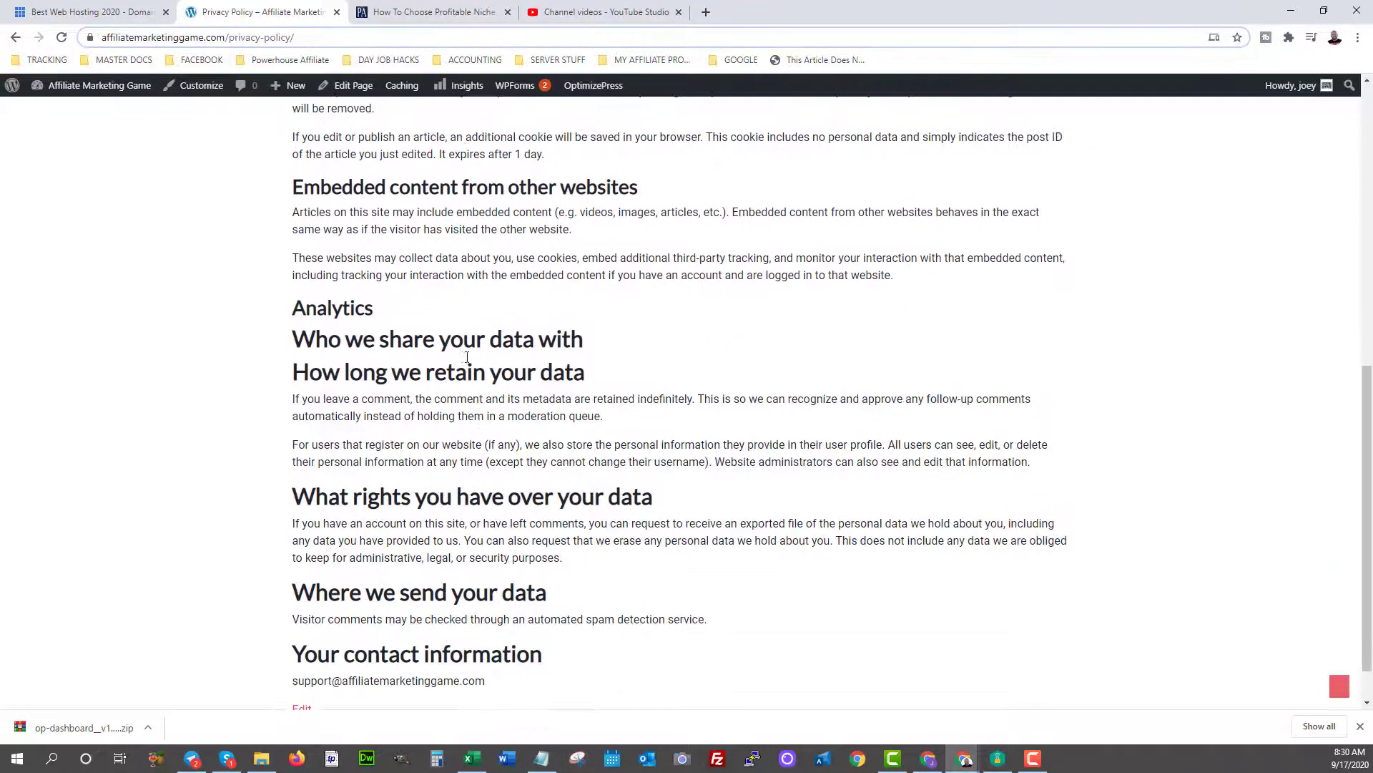
scroll(466, 358, up, 9)
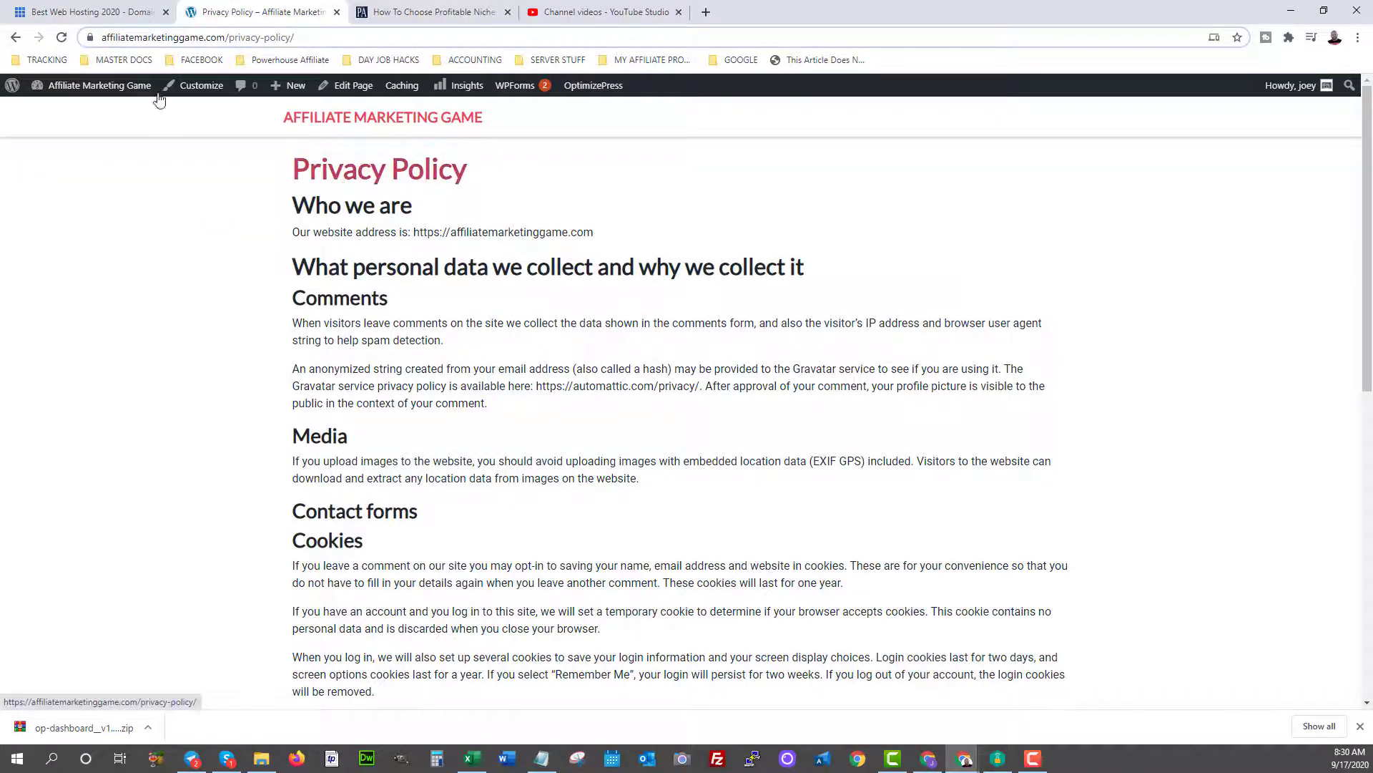
From the dashboard, open Appearance > Menus and focus the new menu's Menu Name field.
click(54, 113)
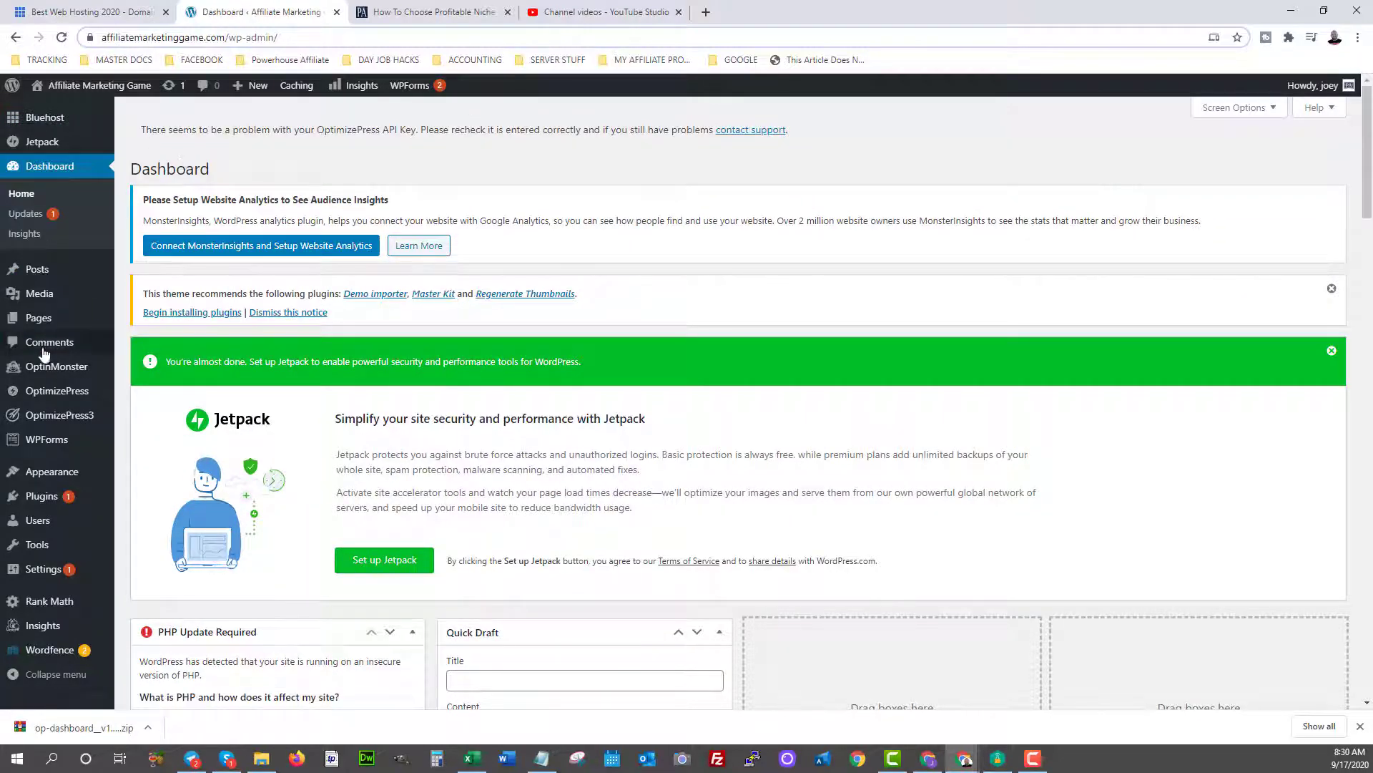
mouse_move(69, 466)
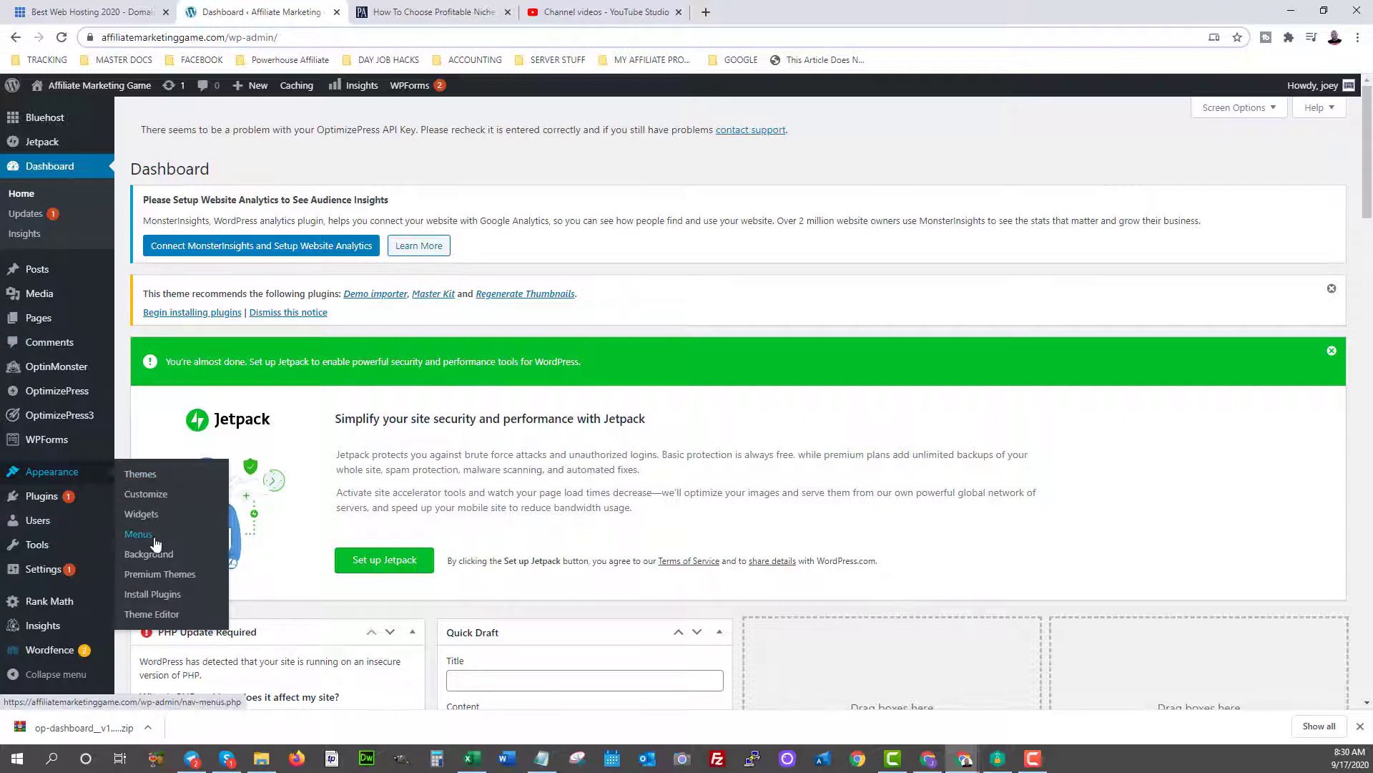
click(142, 535)
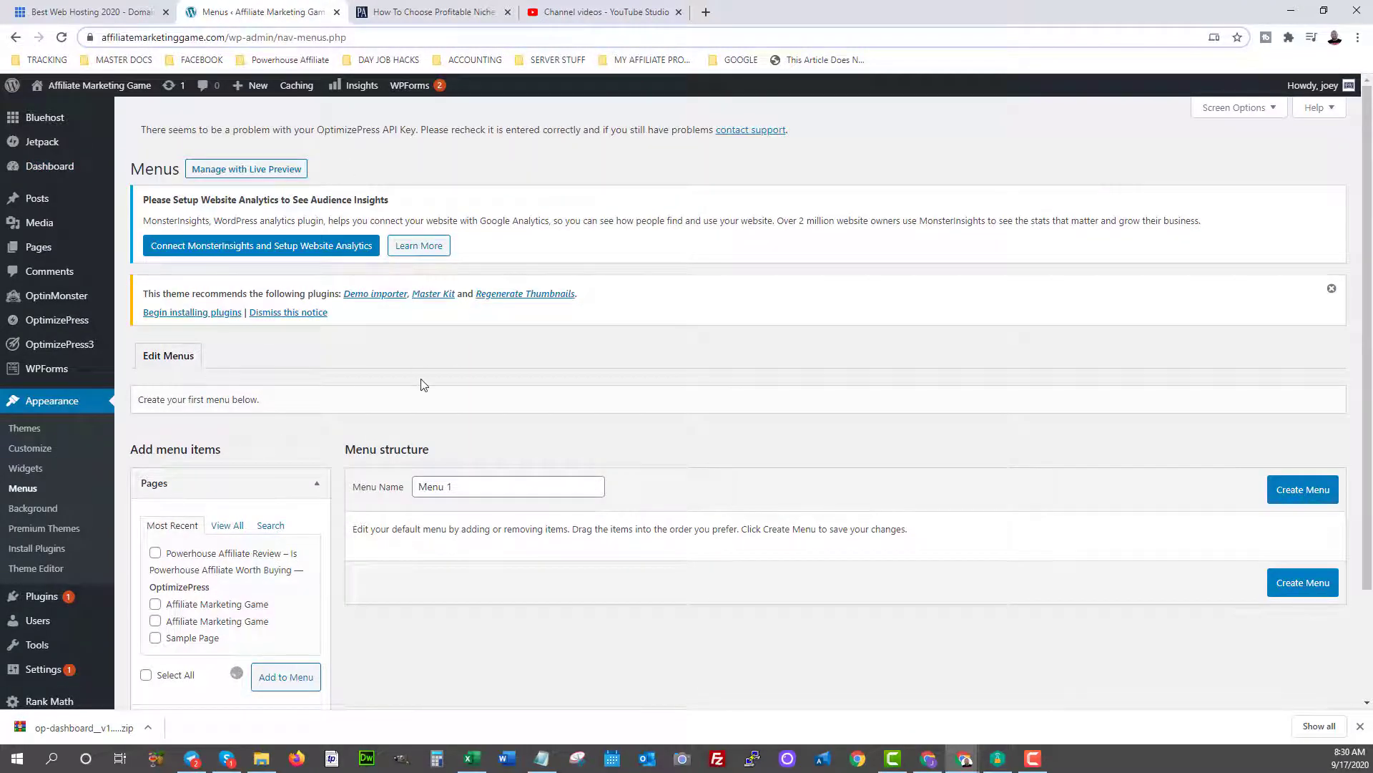
scroll(451, 430, down, 1)
click(450, 432)
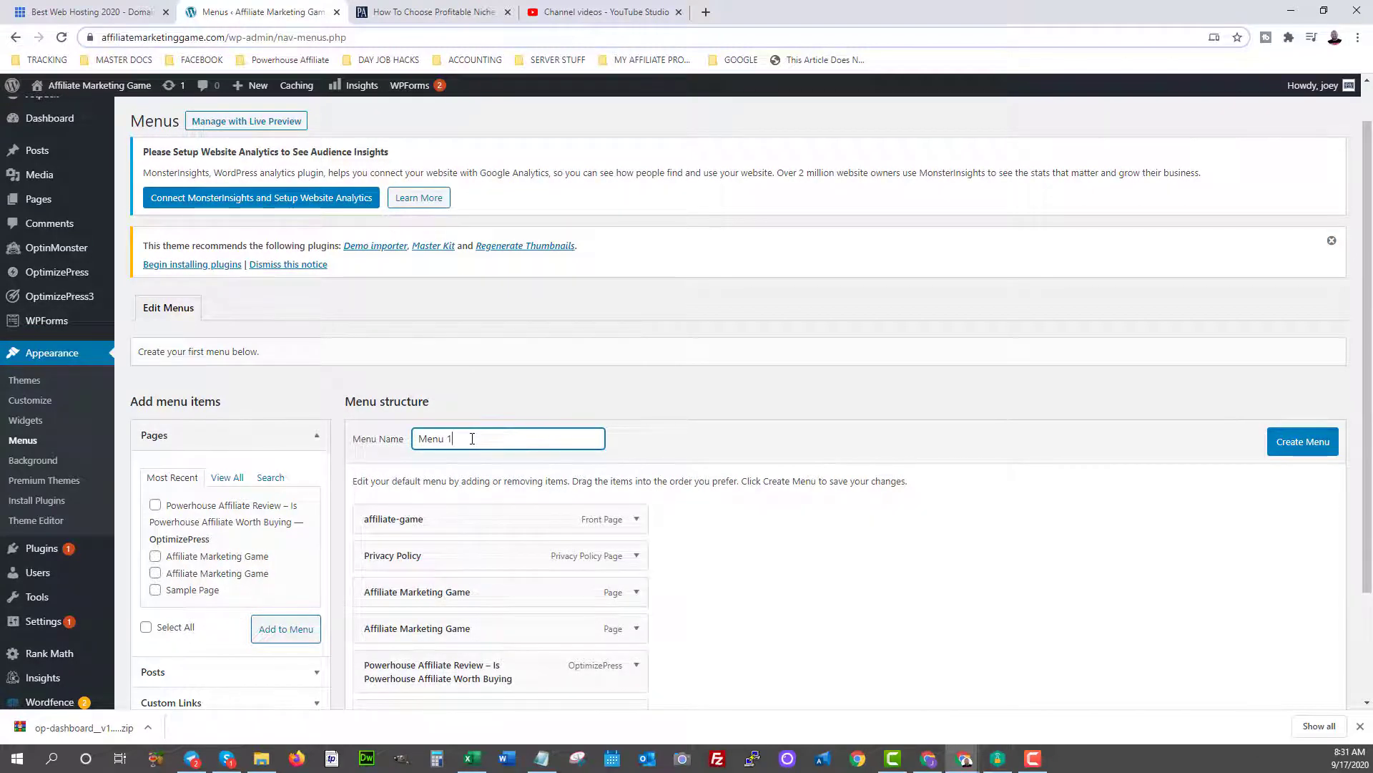
scroll(472, 439, down, 3)
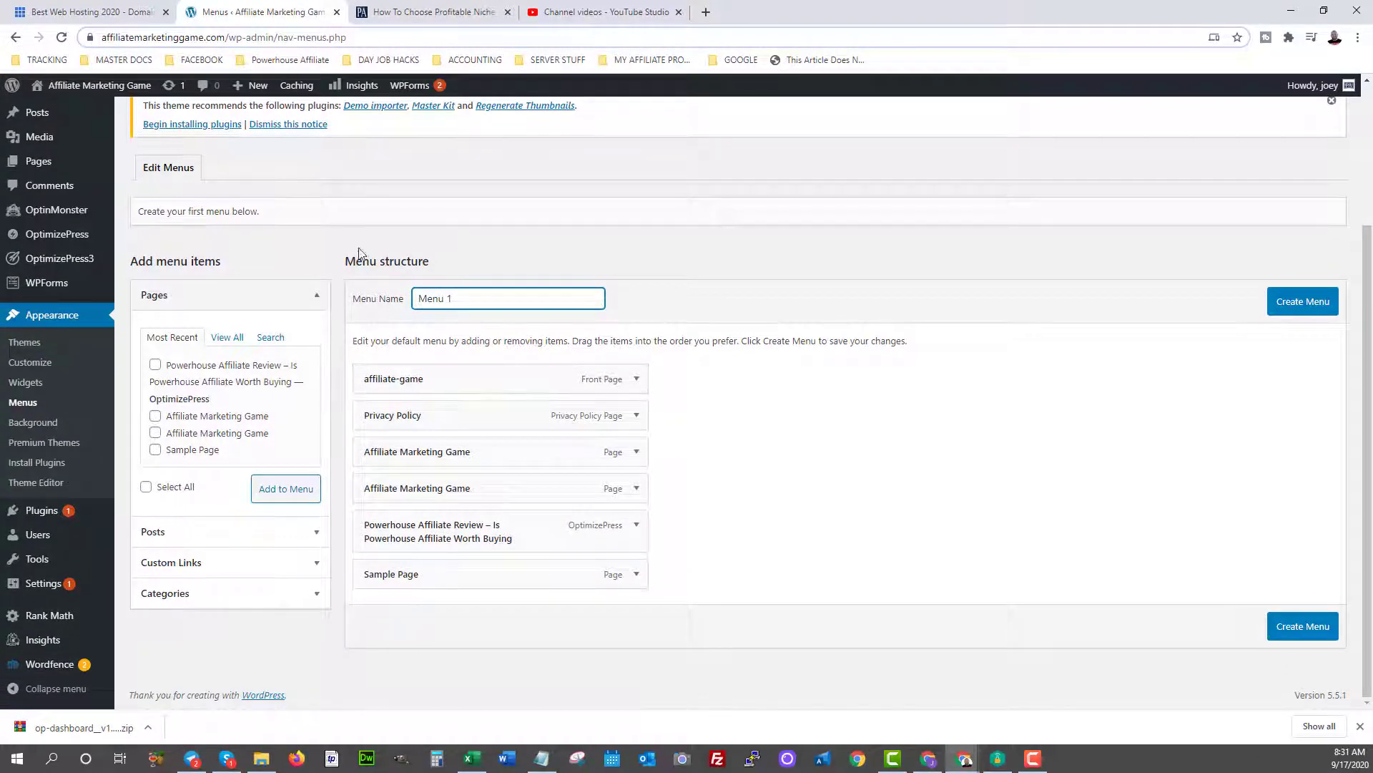
scroll(360, 258, up, 2)
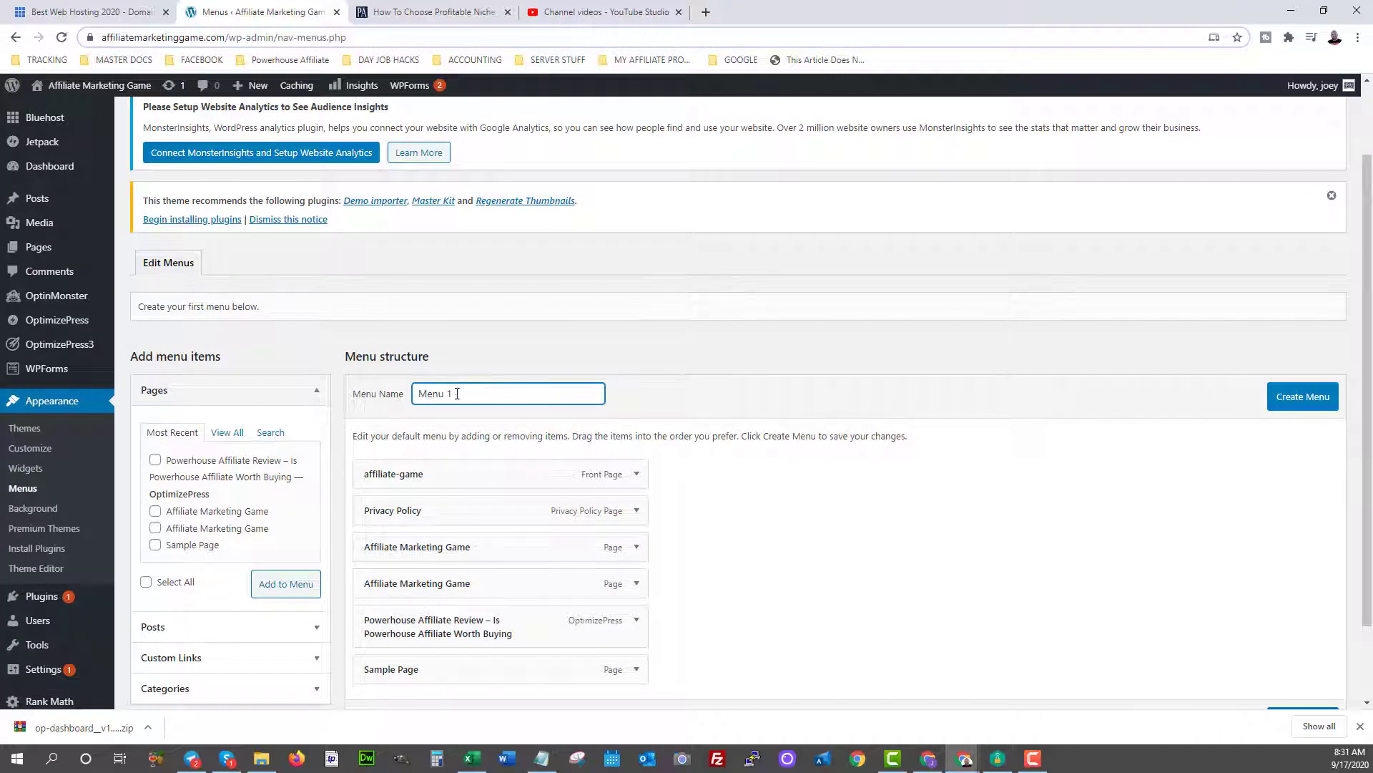
Replace the default menu name with 'Footer Legal'.
drag(460, 398, 390, 396)
text(Footer Legal)
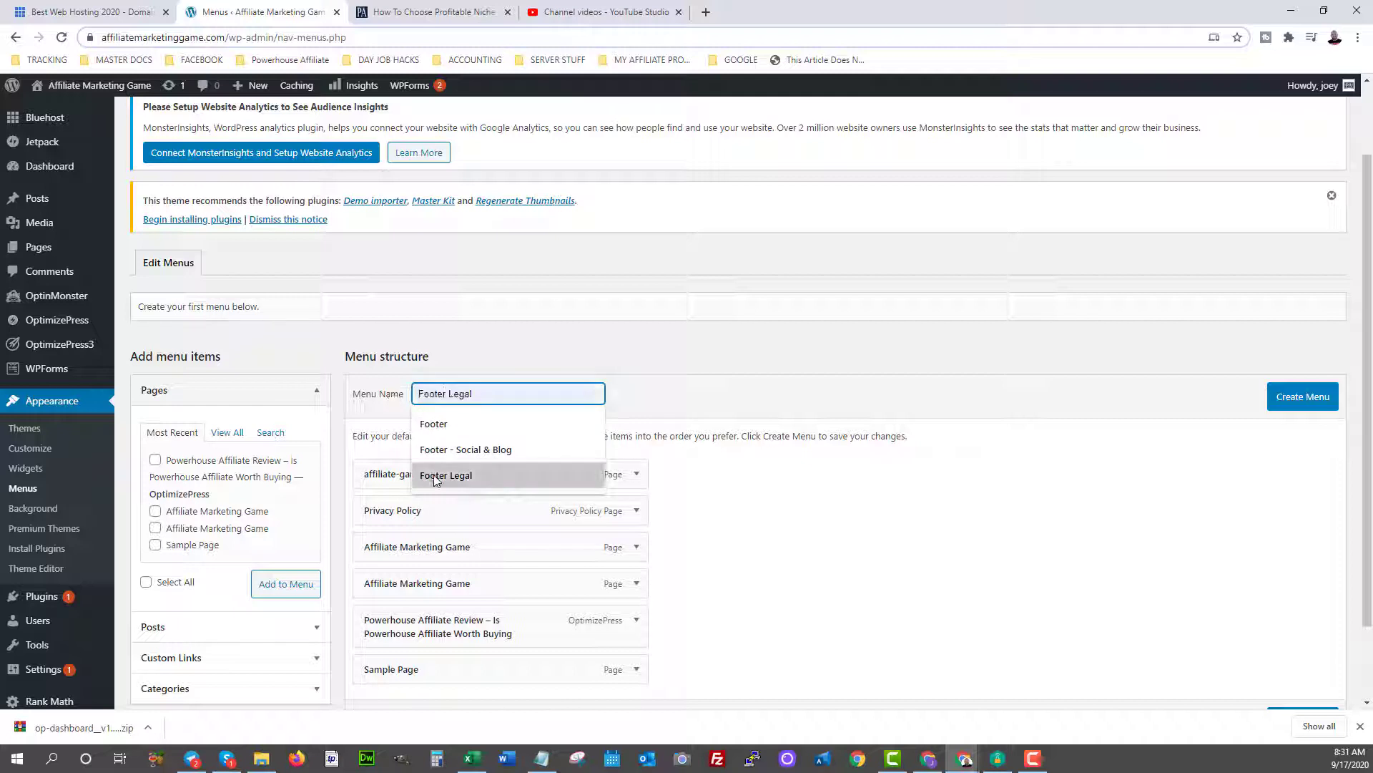
click(436, 478)
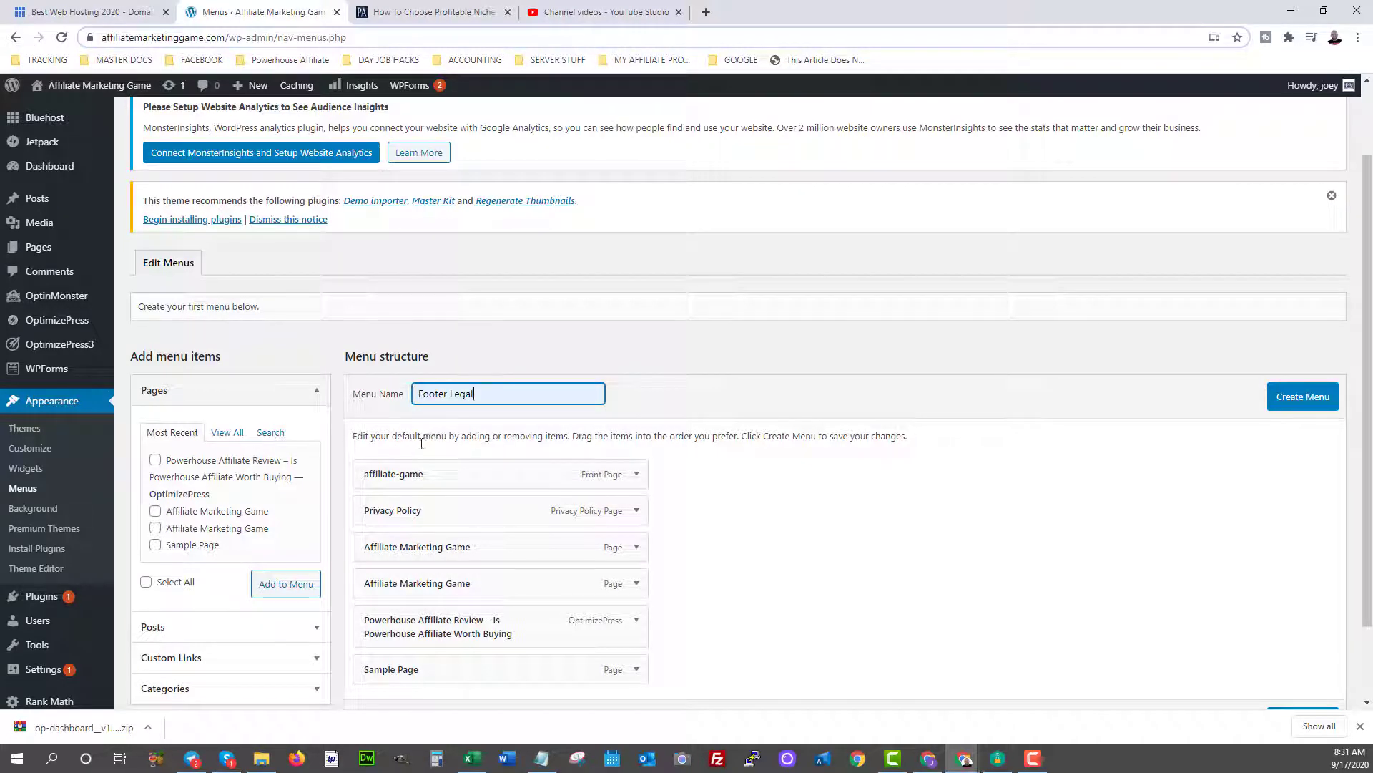
Remove affiliate-game, both Affiliate Marketing Game items, Sample Page and Powerhouse Affiliate Review, keeping Privacy Policy.
click(636, 475)
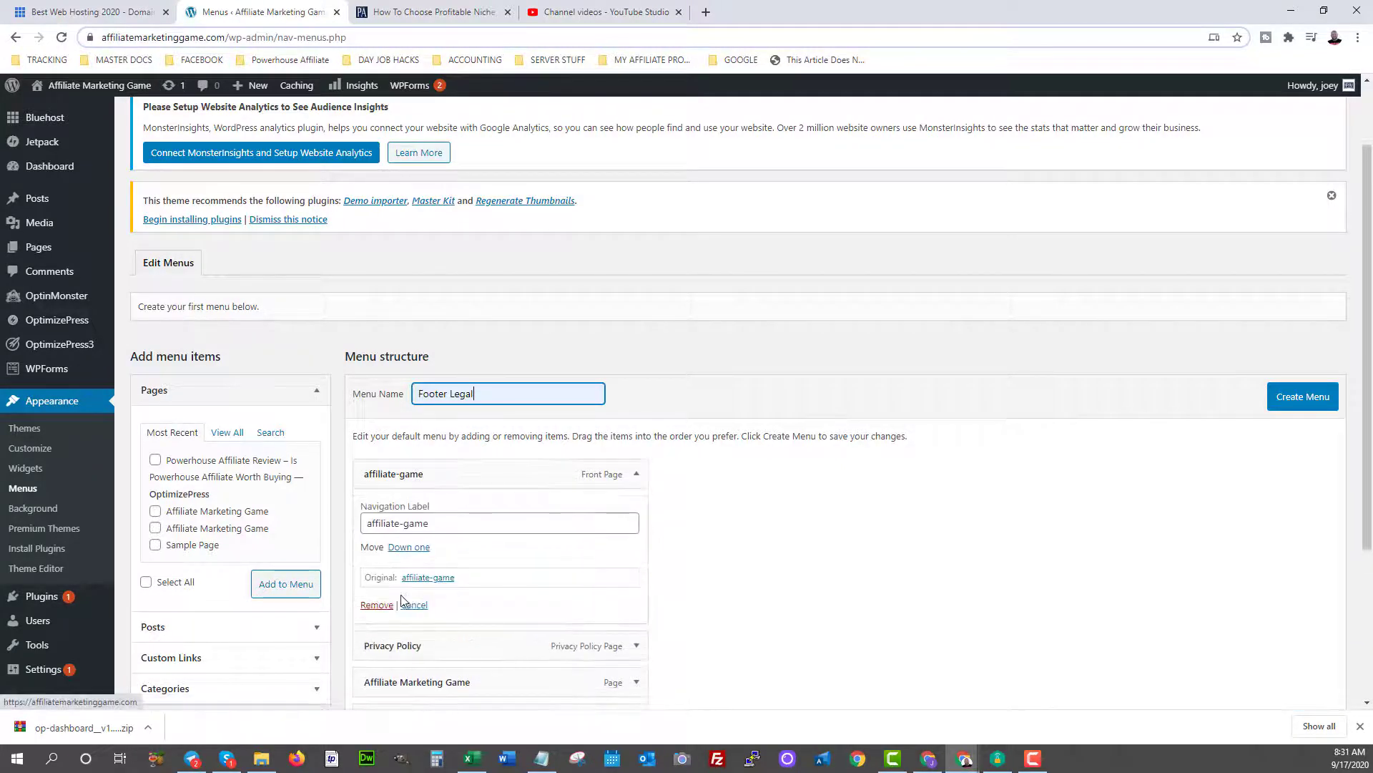
click(376, 605)
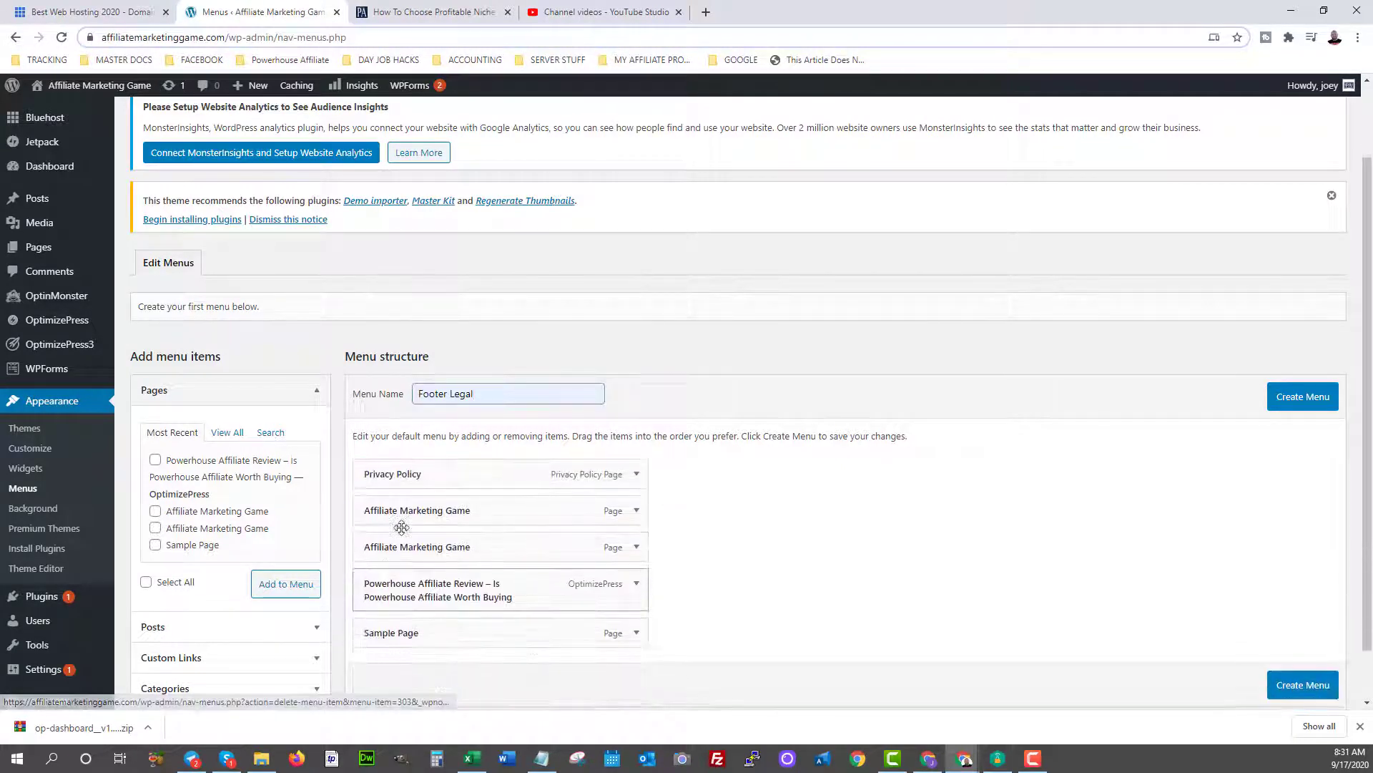
click(637, 510)
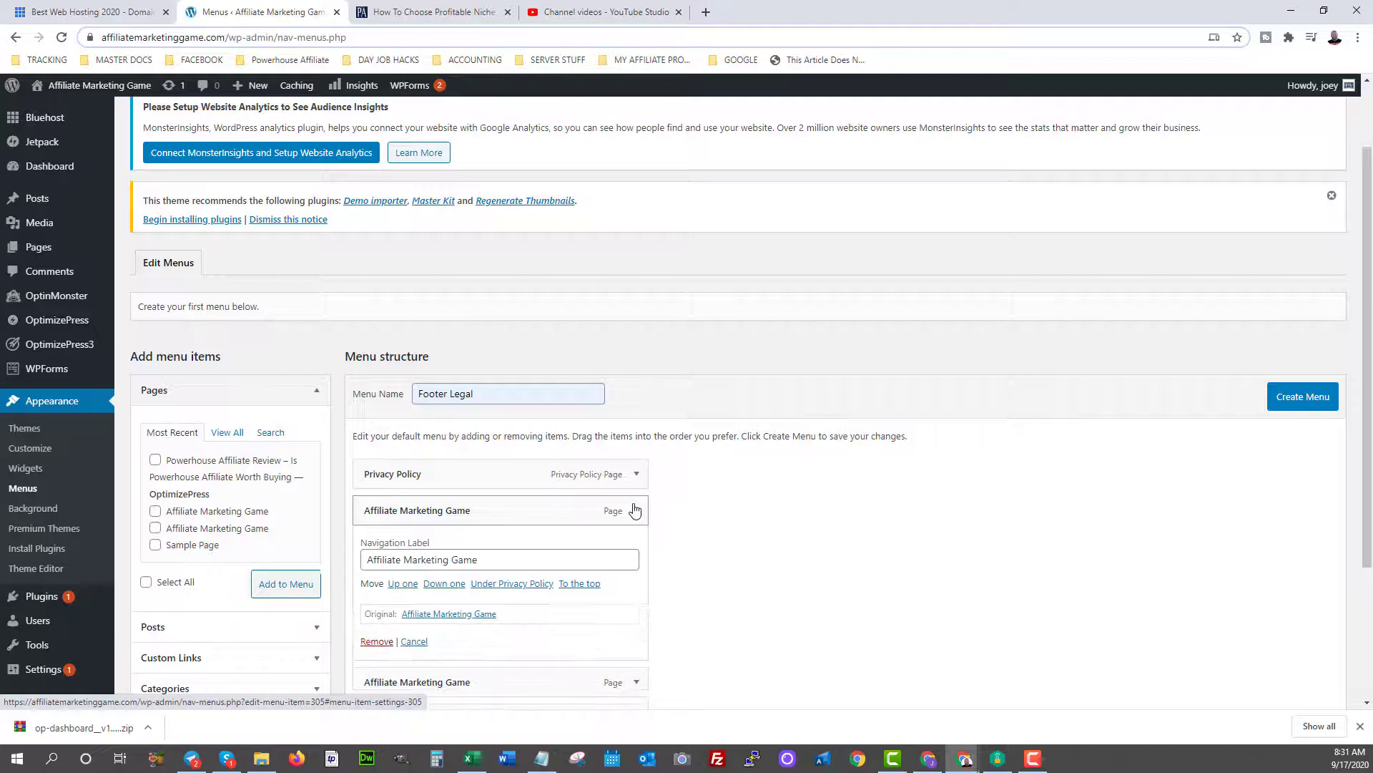
click(368, 642)
click(637, 511)
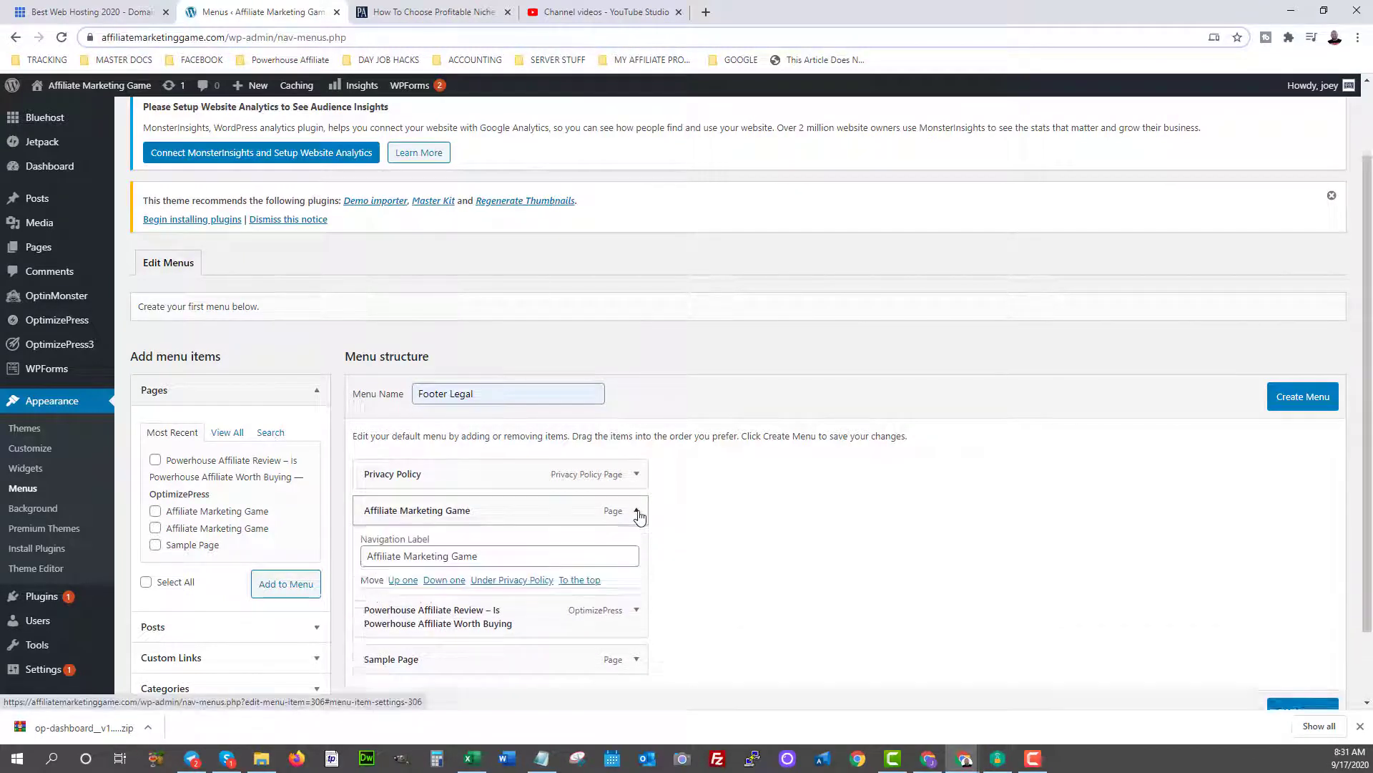
click(372, 641)
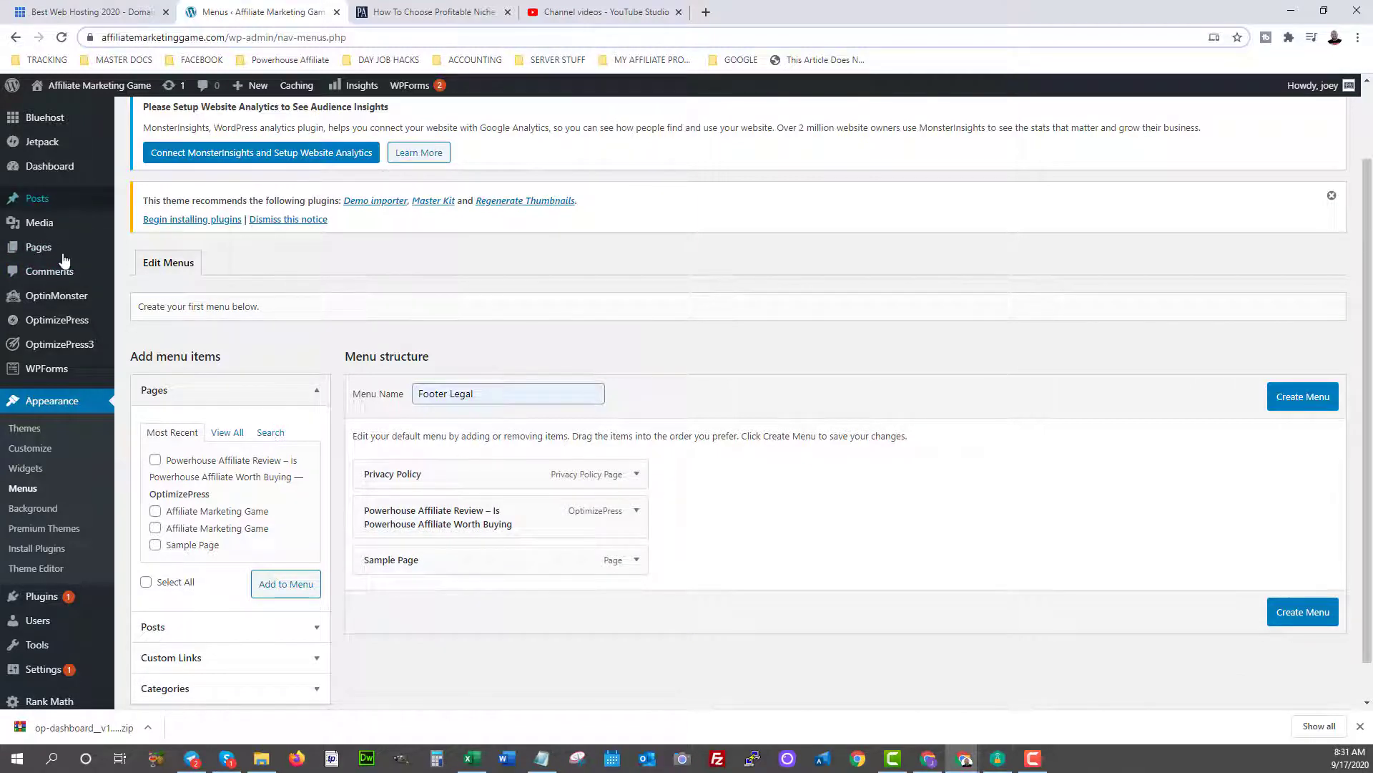
mouse_move(28, 249)
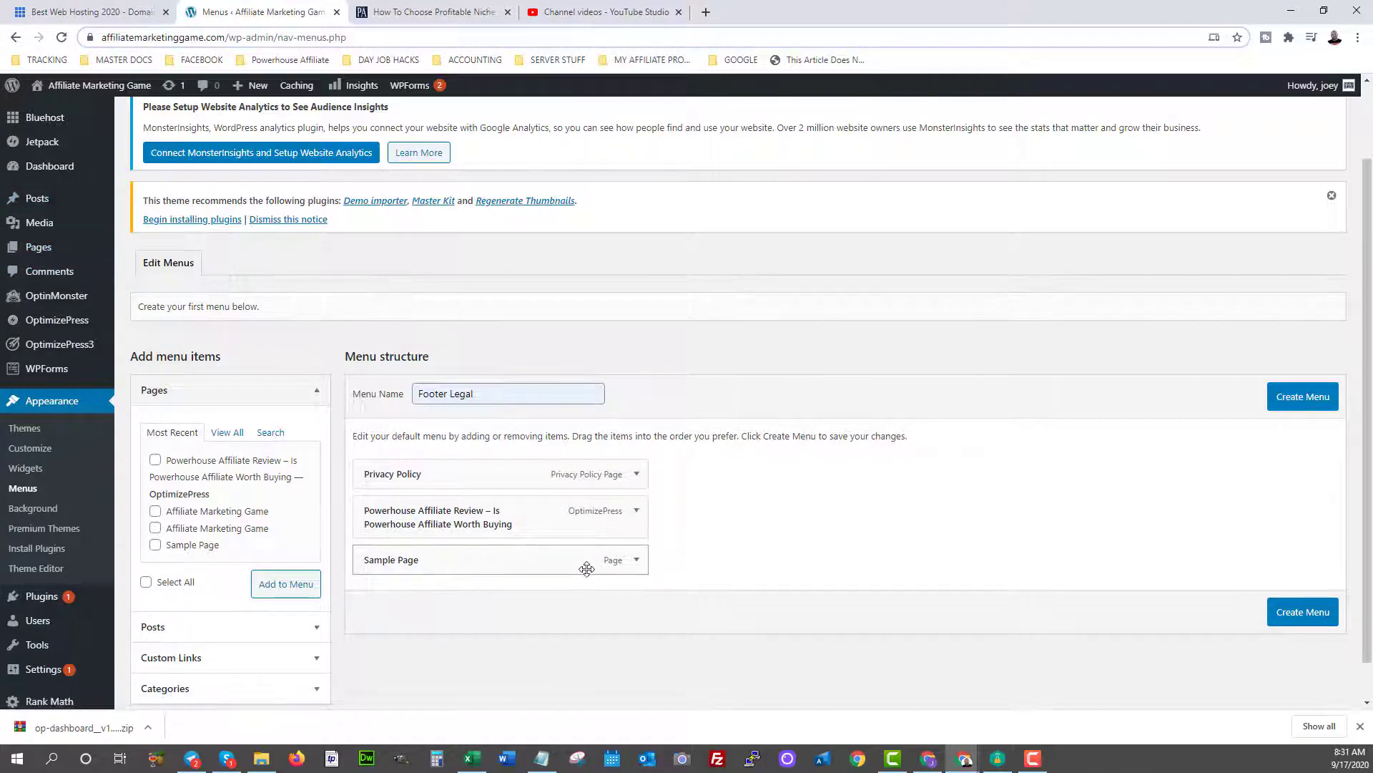
click(637, 560)
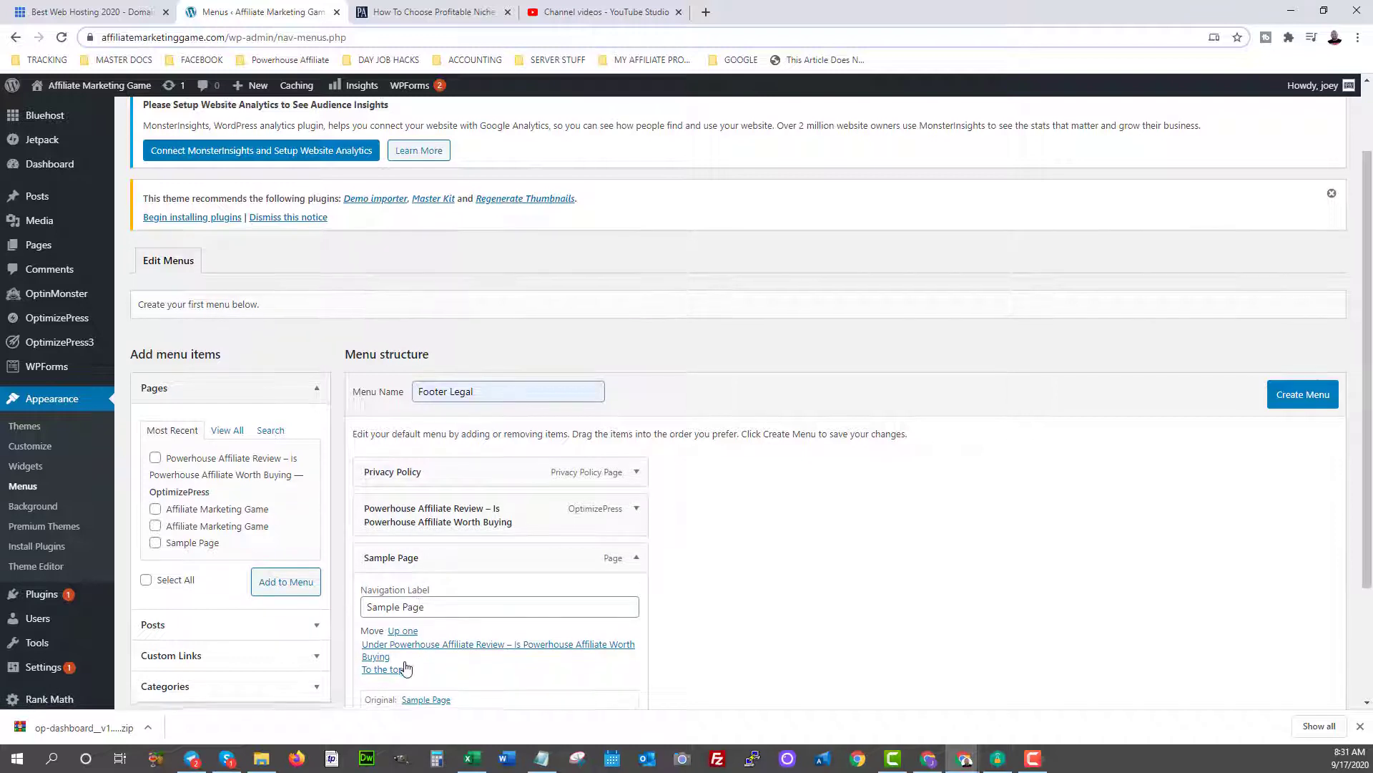
scroll(397, 665, down, 2)
click(369, 633)
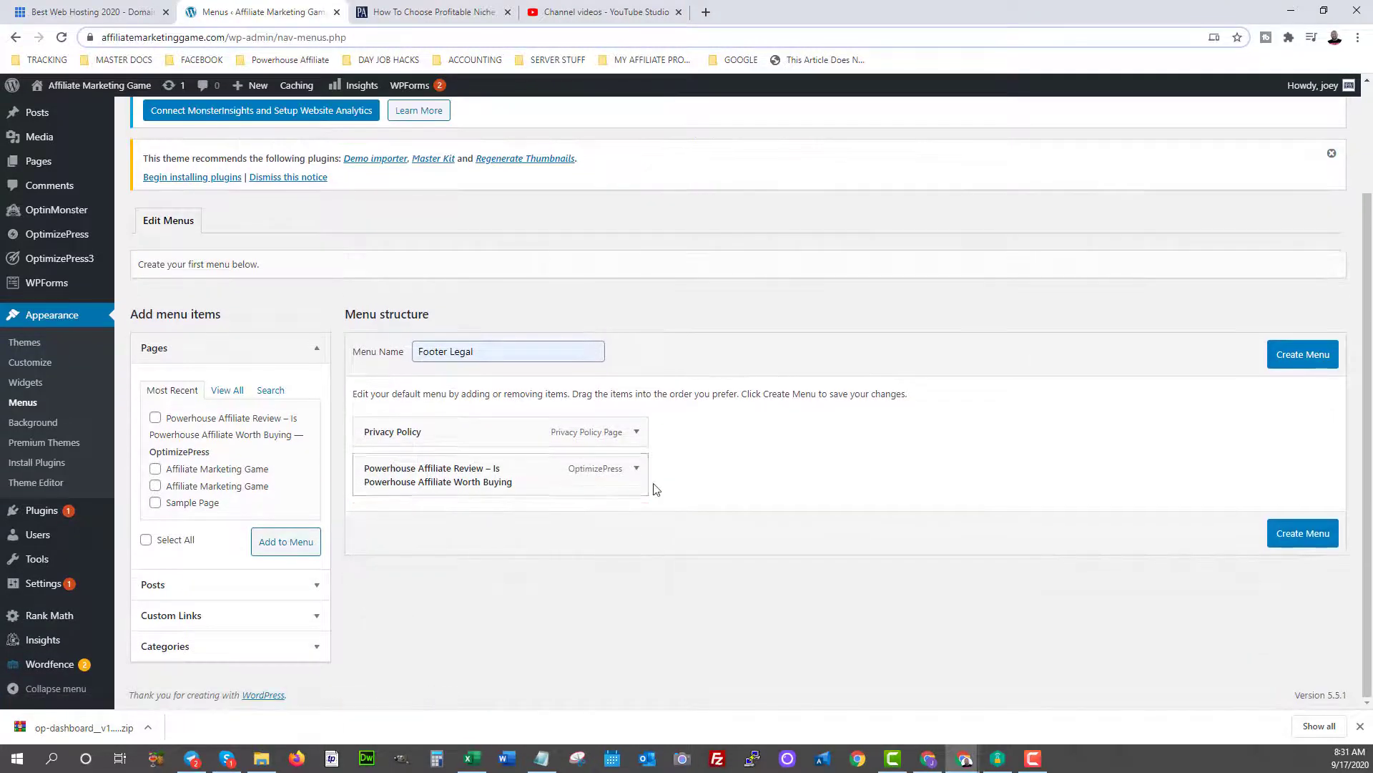
click(636, 468)
click(370, 625)
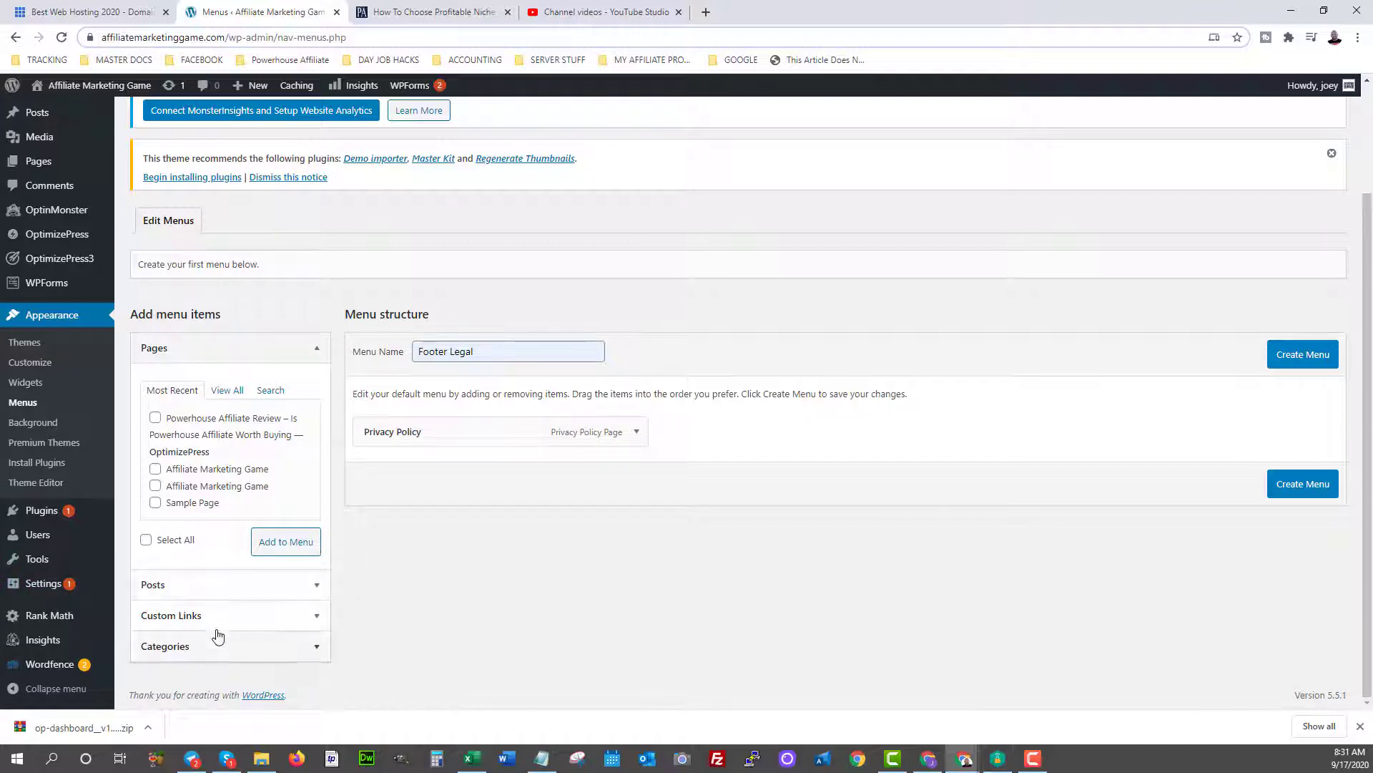
Look through the Posts and Custom Links panels, then create the Footer Legal menu.
click(183, 591)
scroll(199, 646, down, 1)
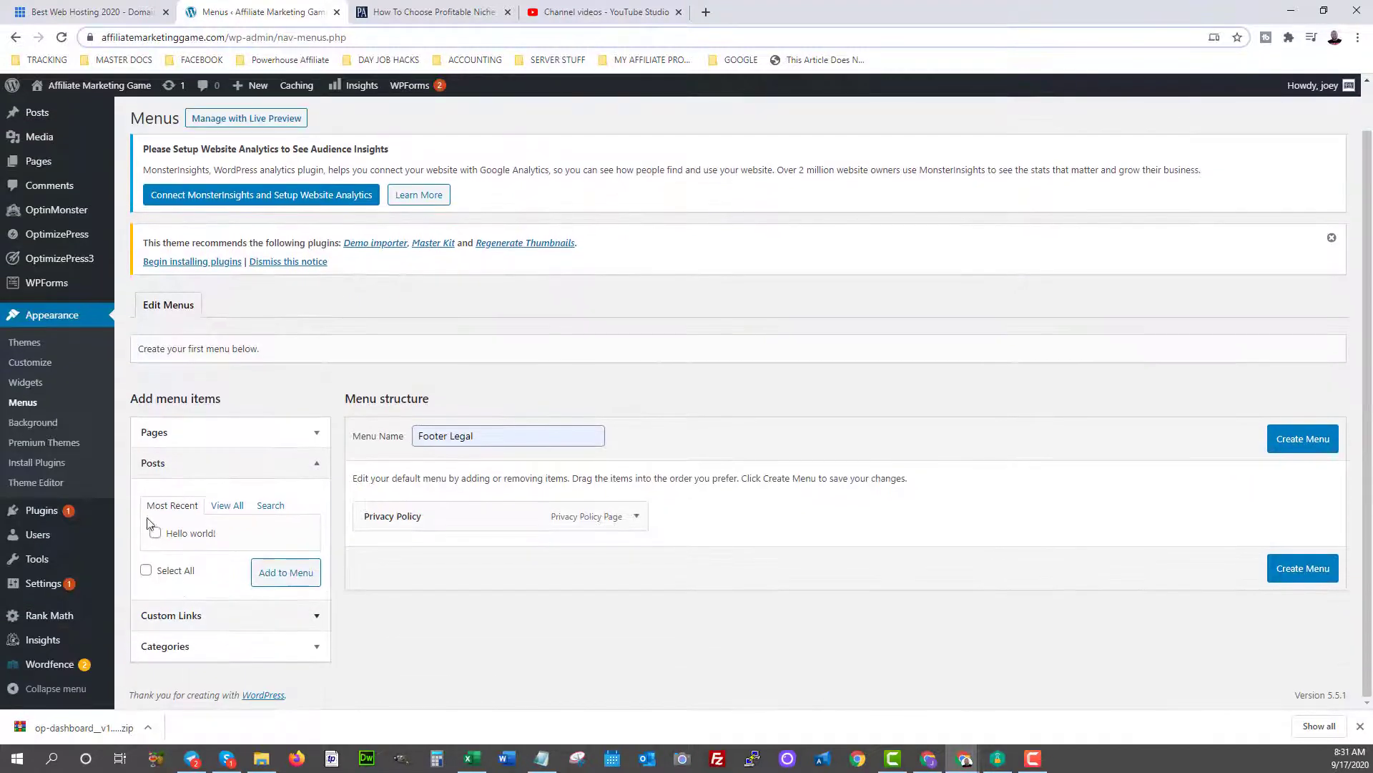
click(158, 534)
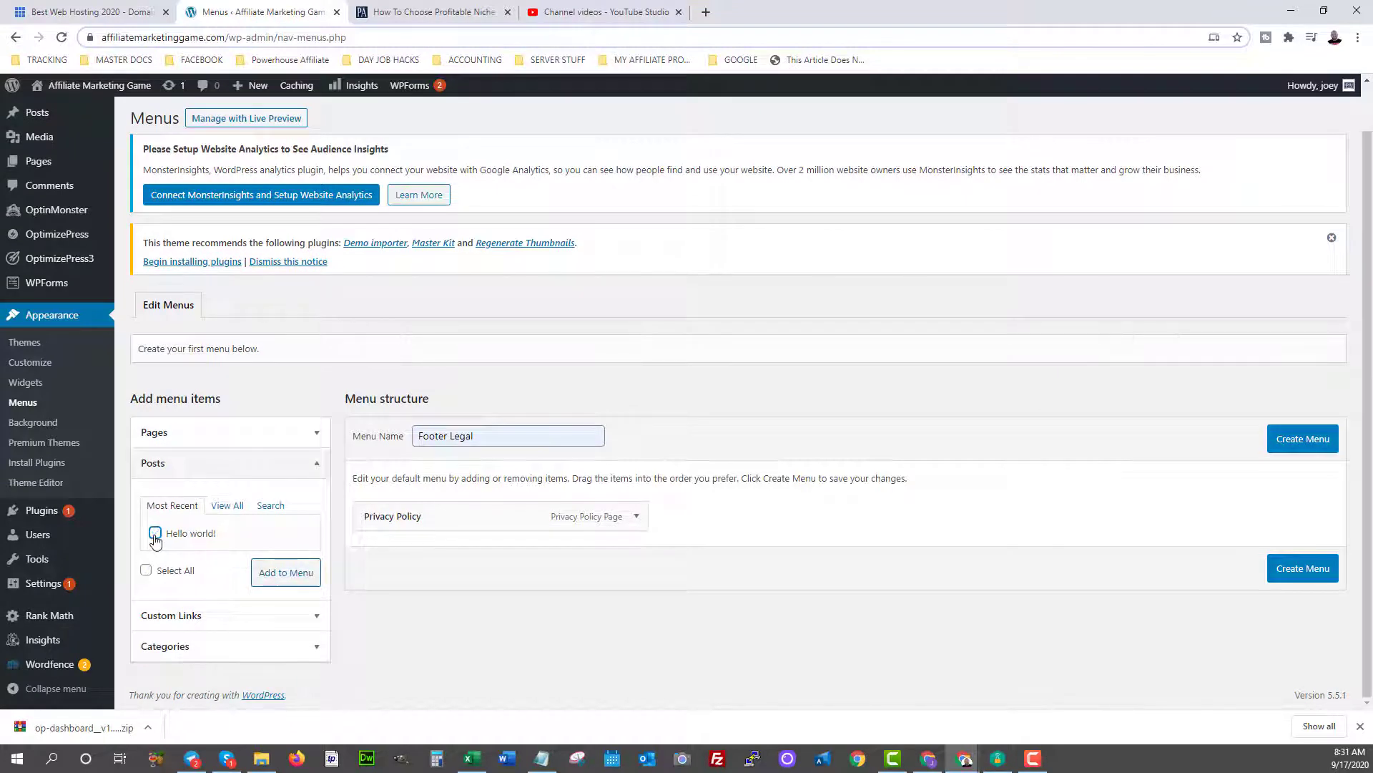
click(175, 615)
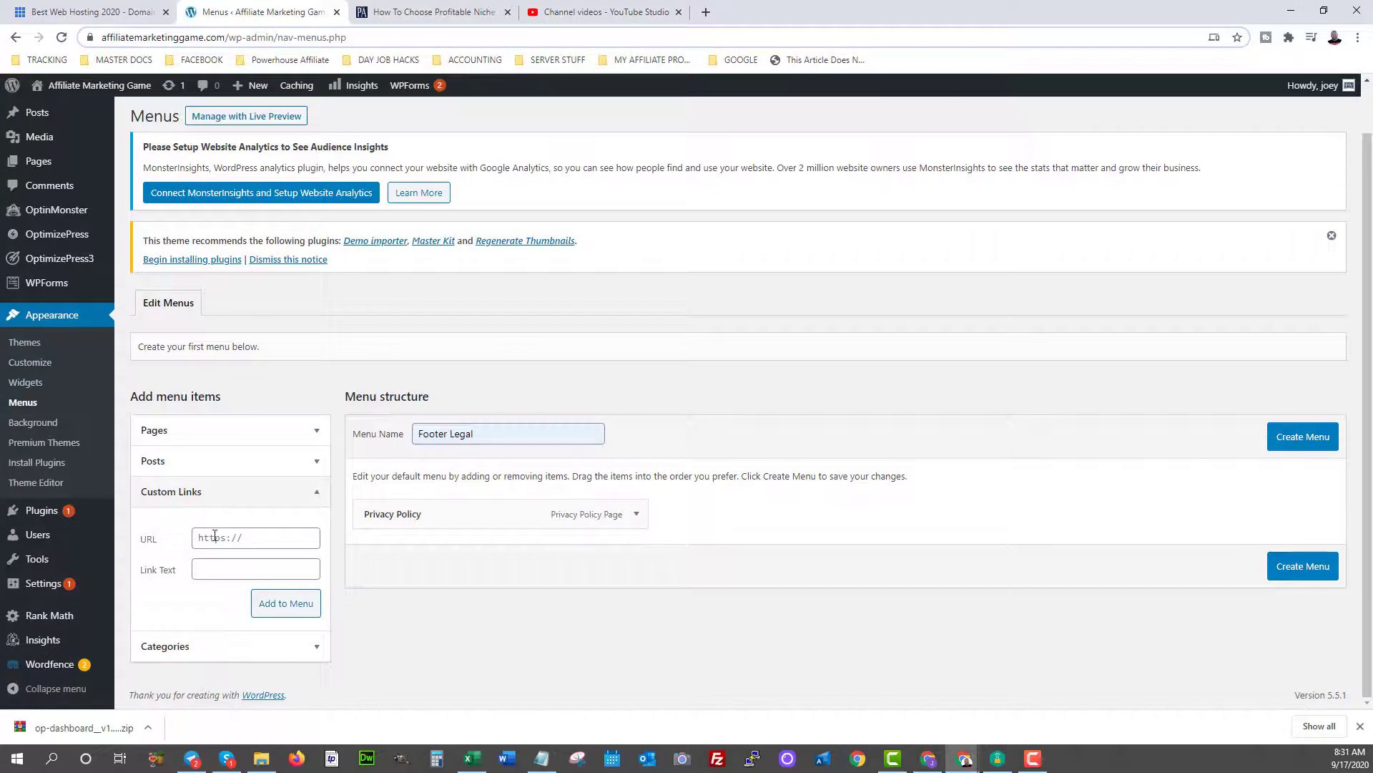
click(253, 537)
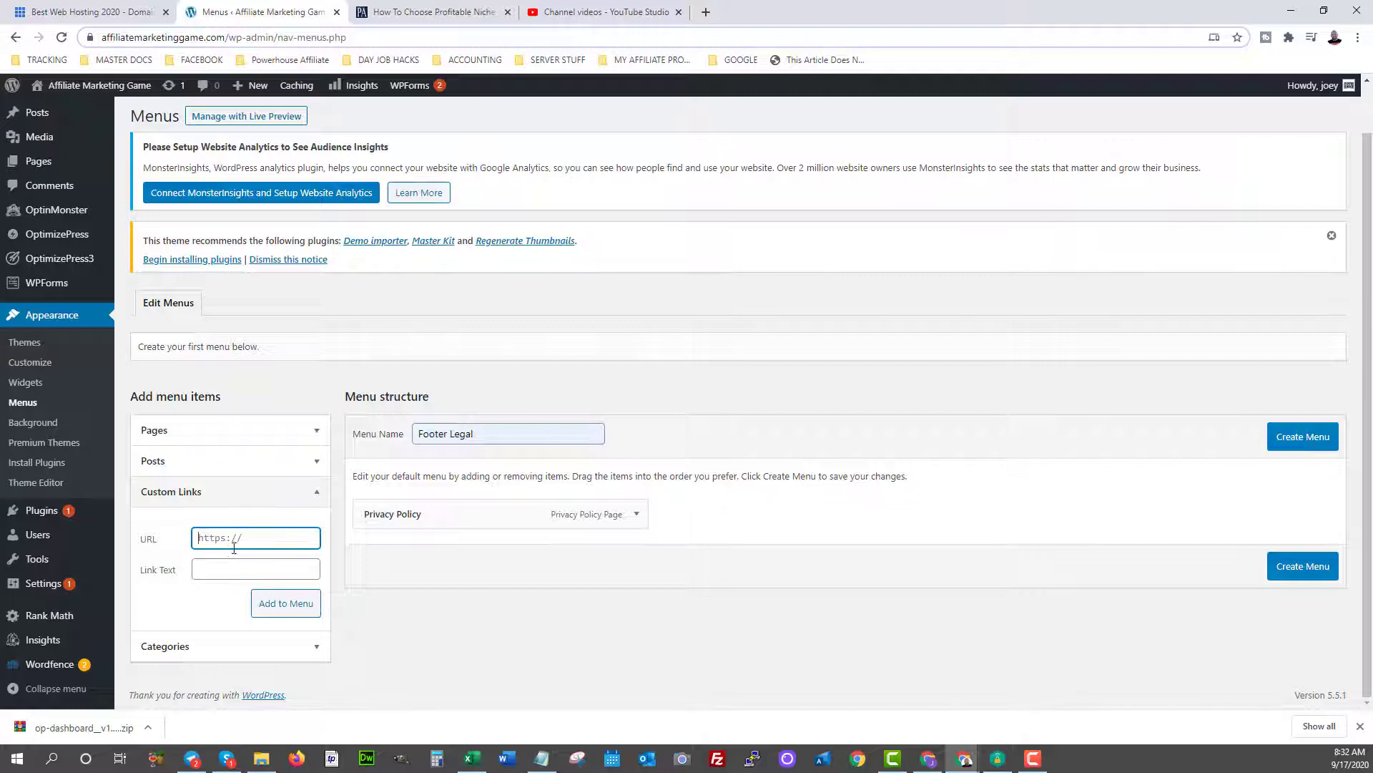
click(191, 440)
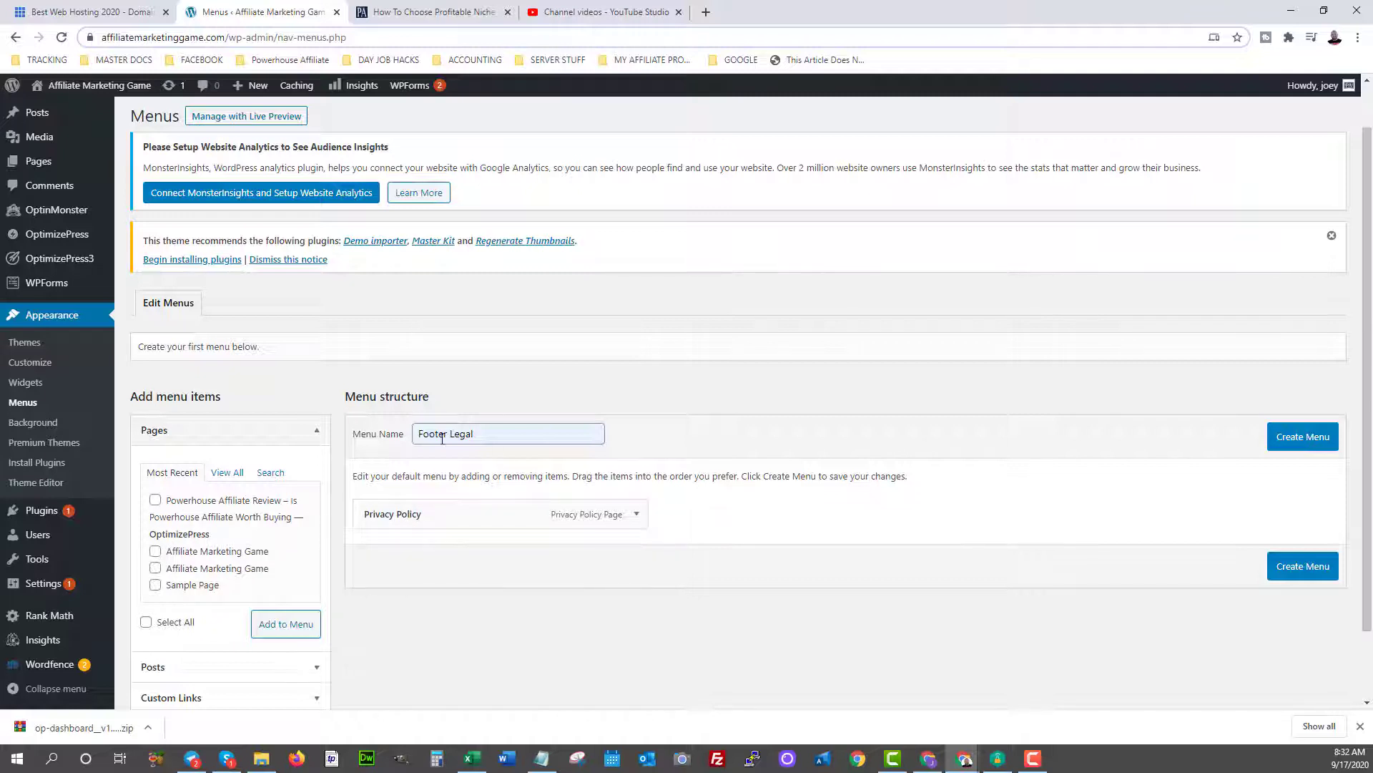
click(1293, 569)
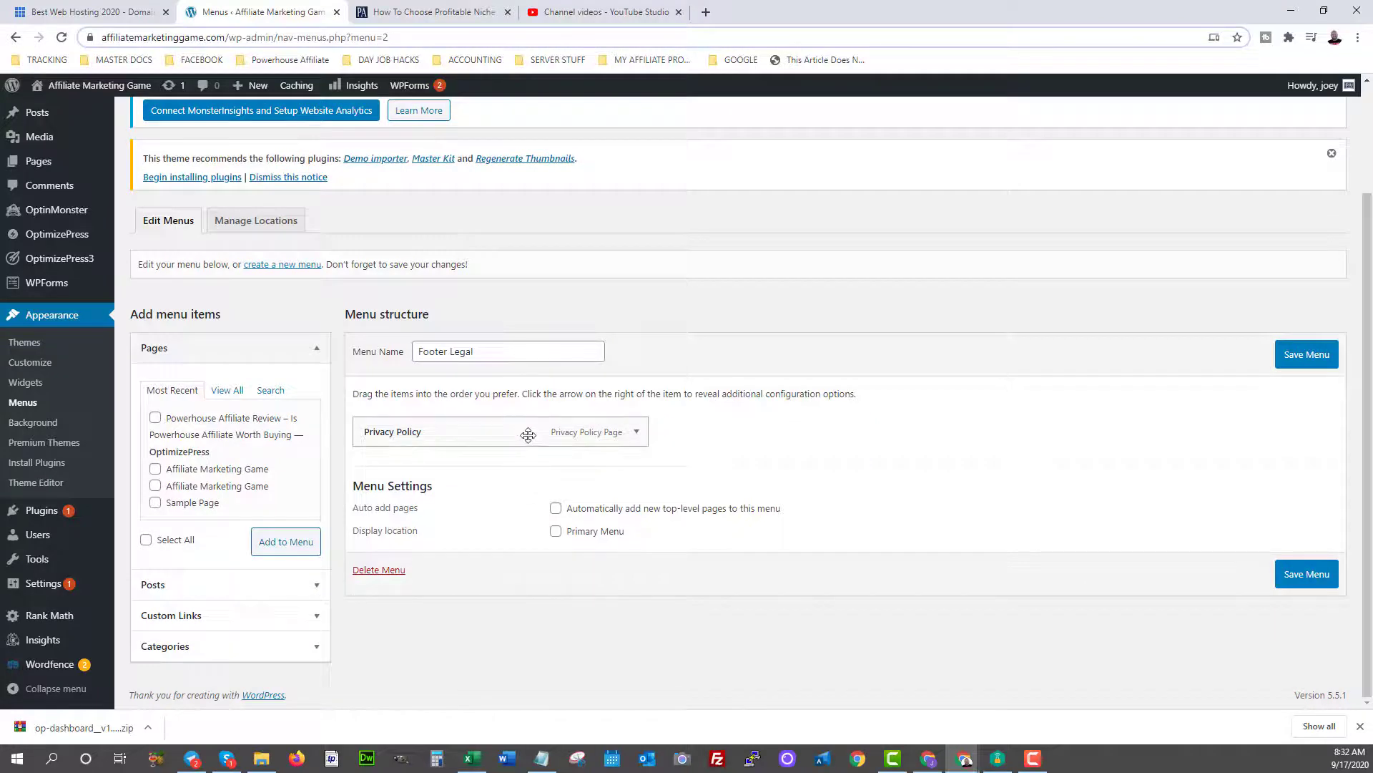
Review the saved Footer Legal menu, then go to Pages > All Pages.
scroll(121, 227, up, 2)
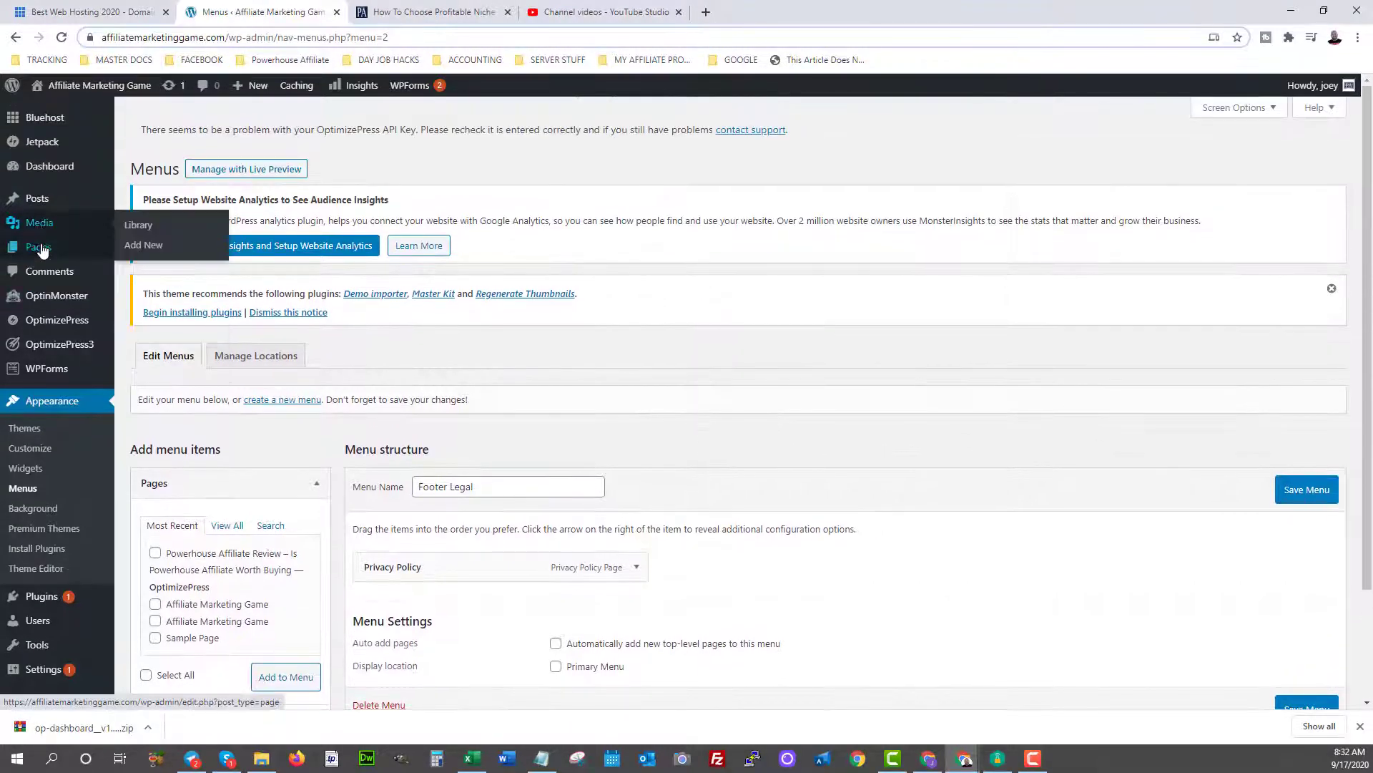
mouse_move(42, 249)
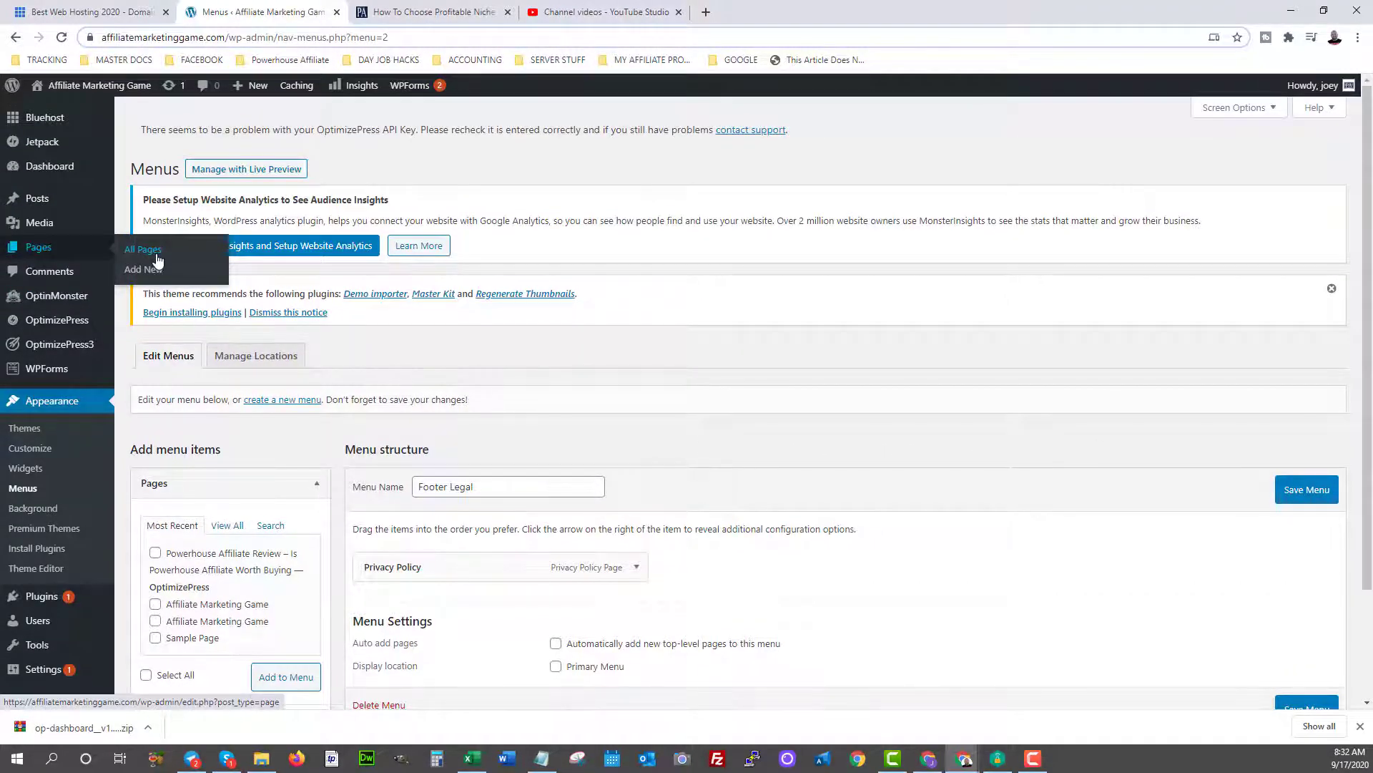
scroll(521, 576, down, 3)
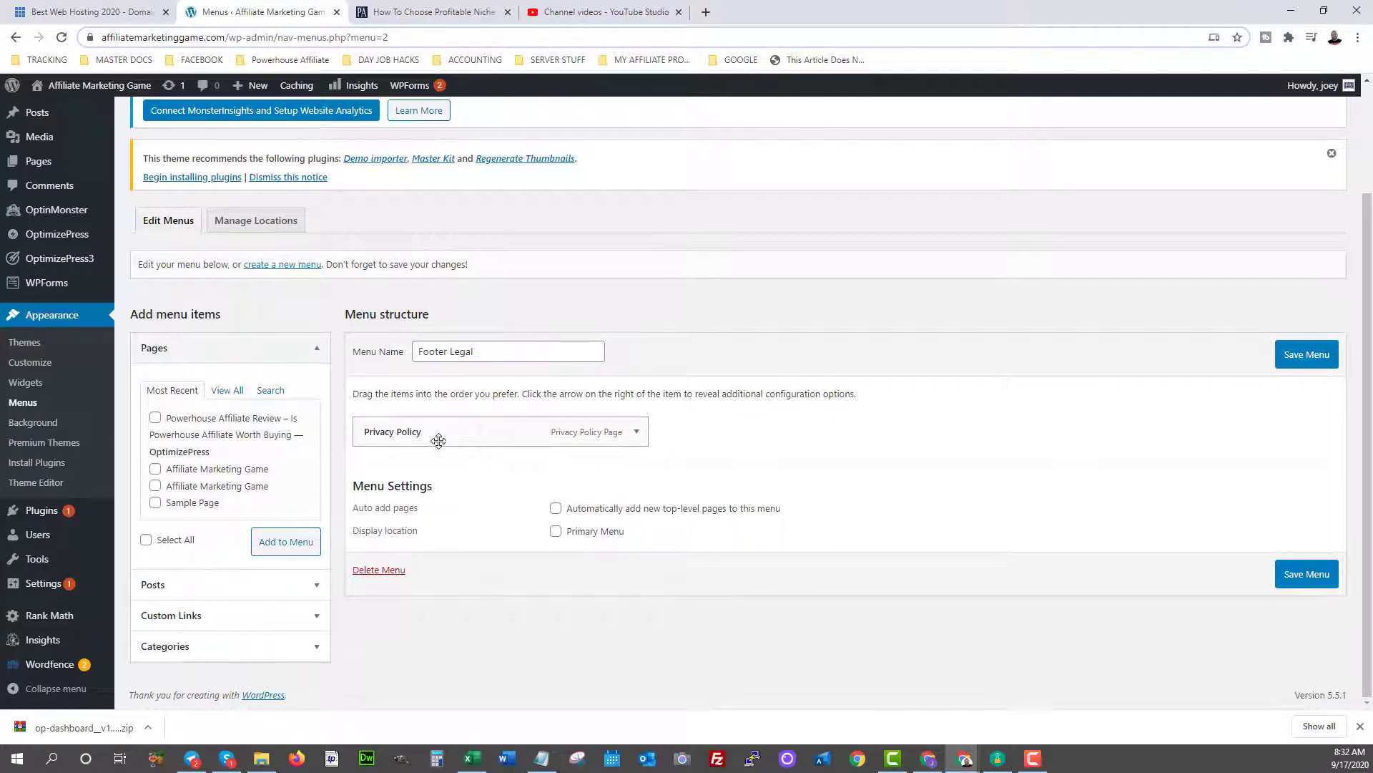
mouse_move(67, 271)
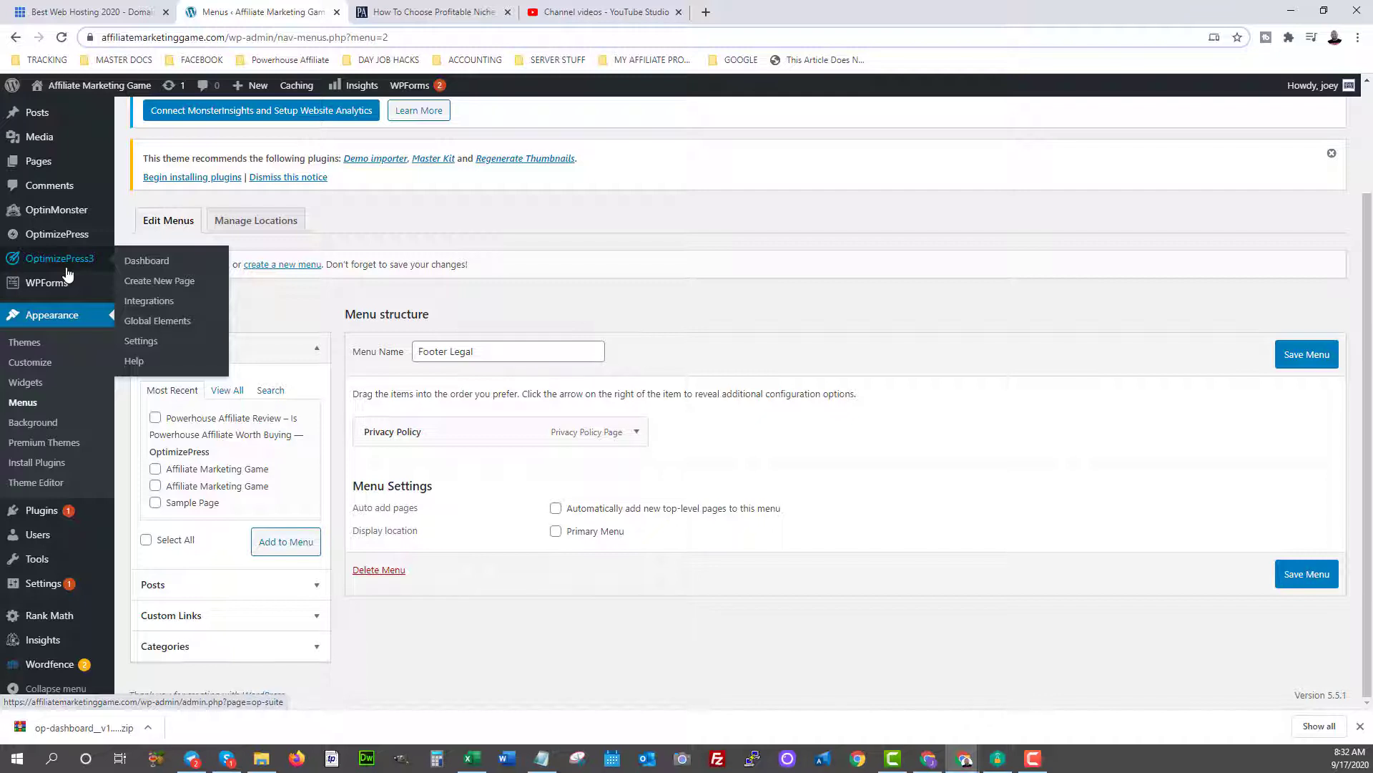
mouse_move(36, 161)
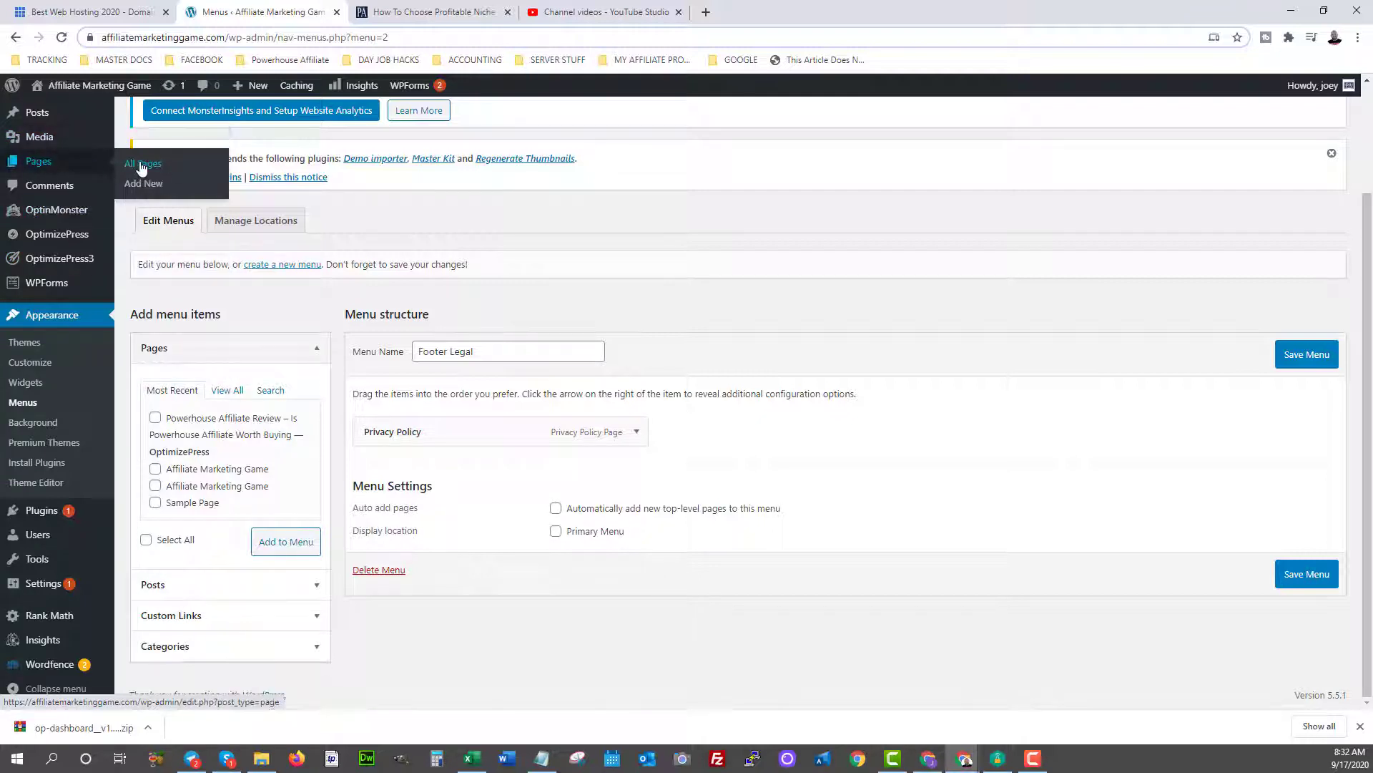
click(141, 167)
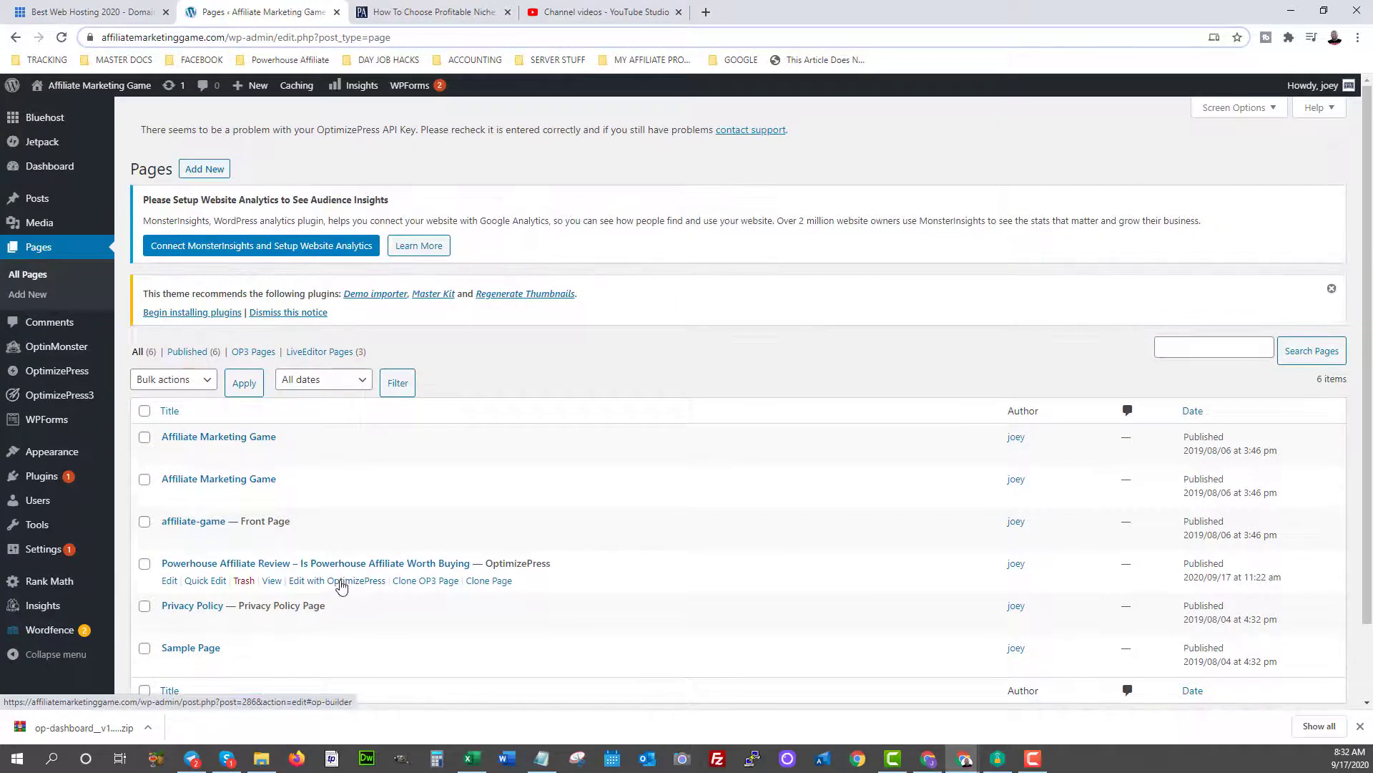
Edit the Powerhouse Affiliate Review page with OptimizePress and scroll down the builder layout.
click(342, 583)
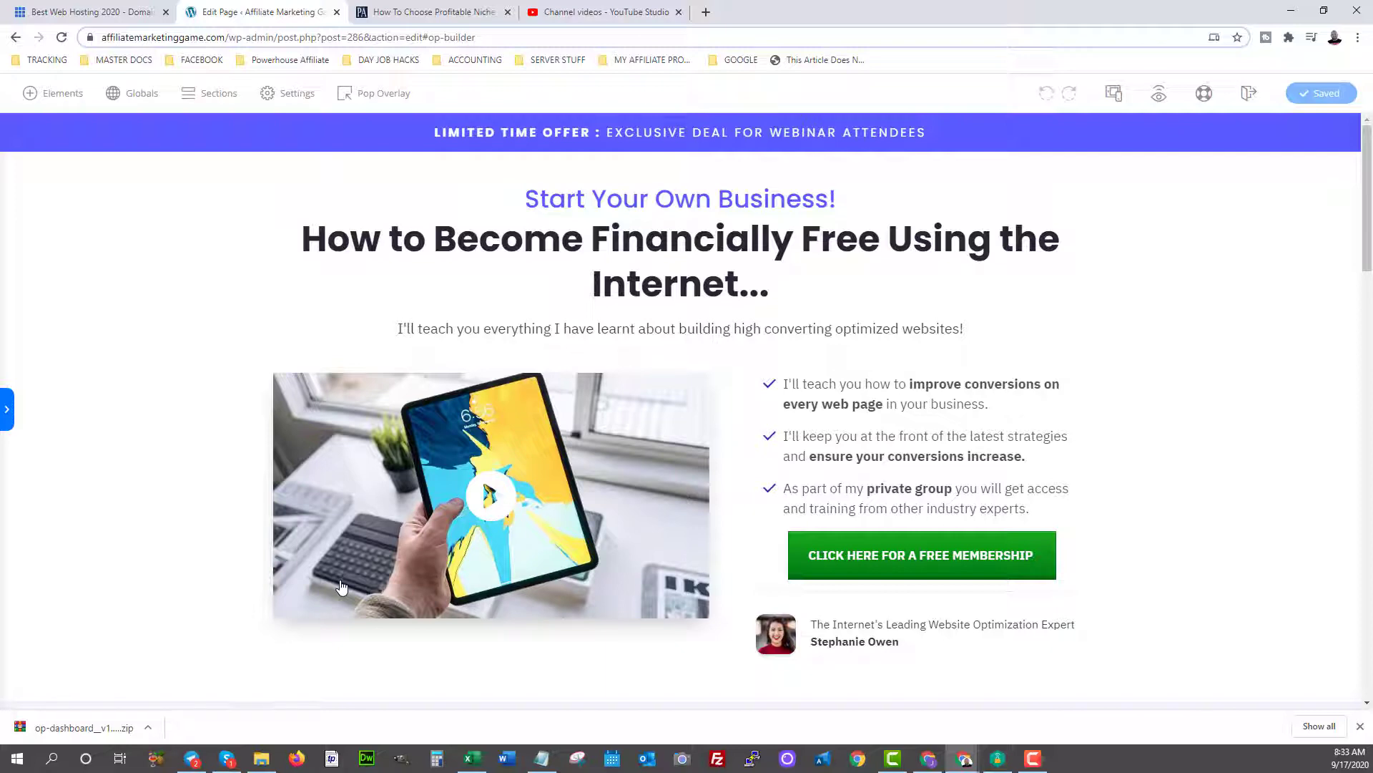
scroll(342, 586, down, 20)
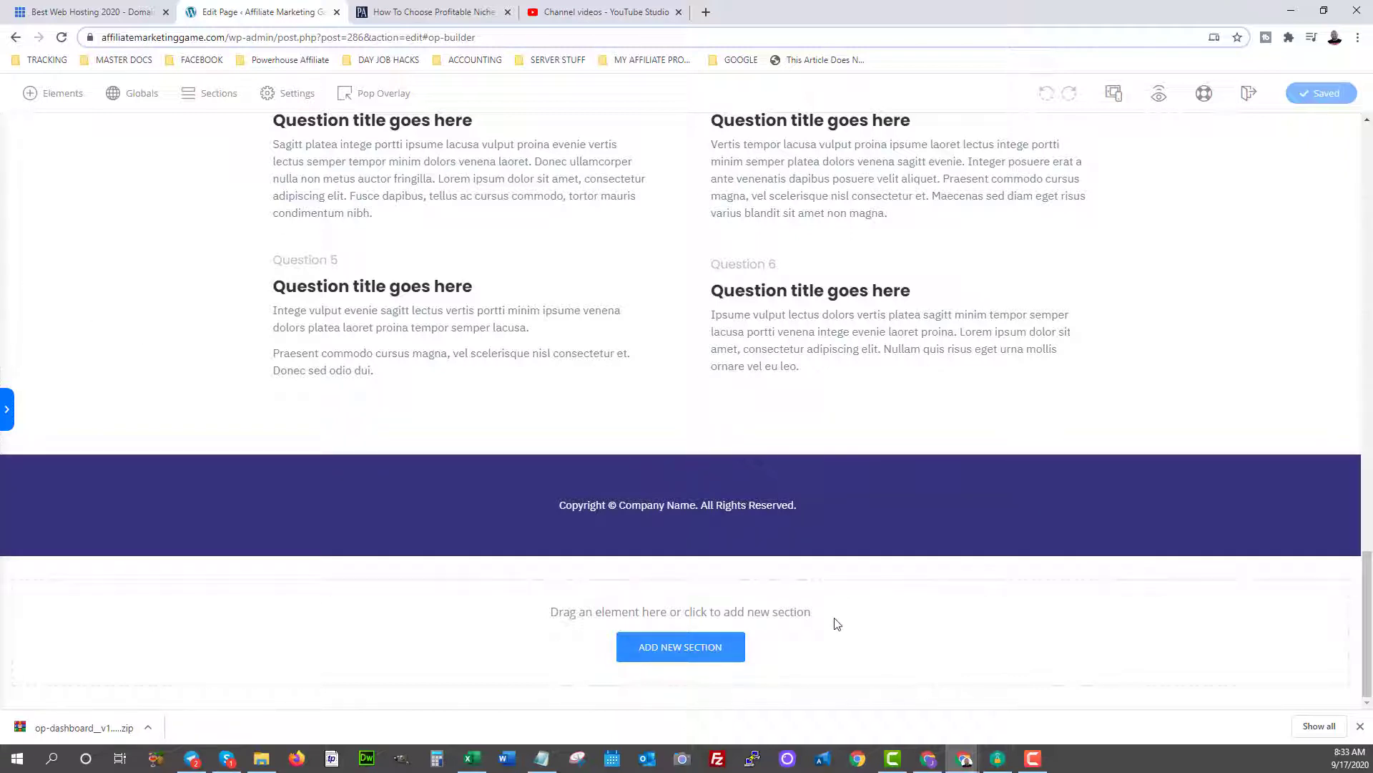
Drop a WP Menu element below the copyright footer and set it to show Footer Legal.
click(7, 409)
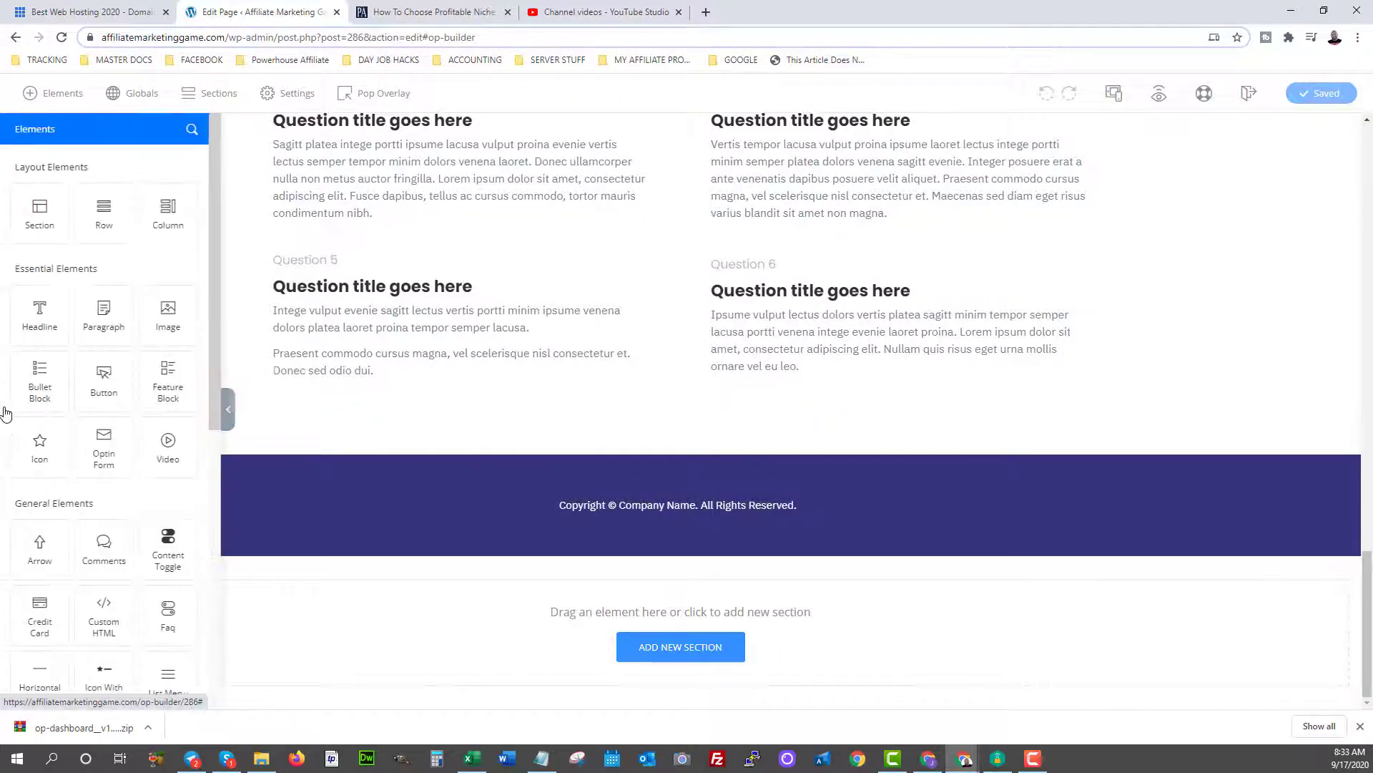
scroll(69, 455, down, 1)
scroll(68, 455, down, 7)
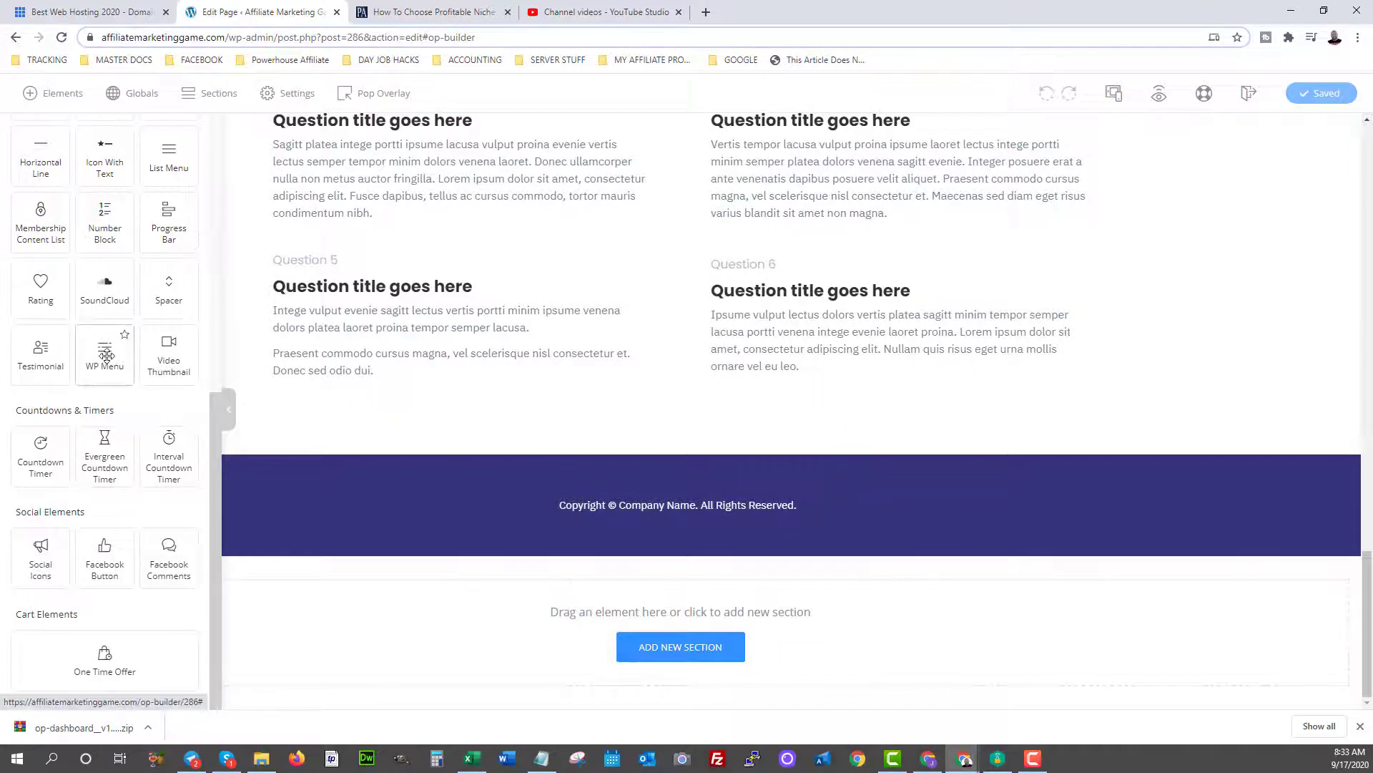
drag(106, 356, 679, 583)
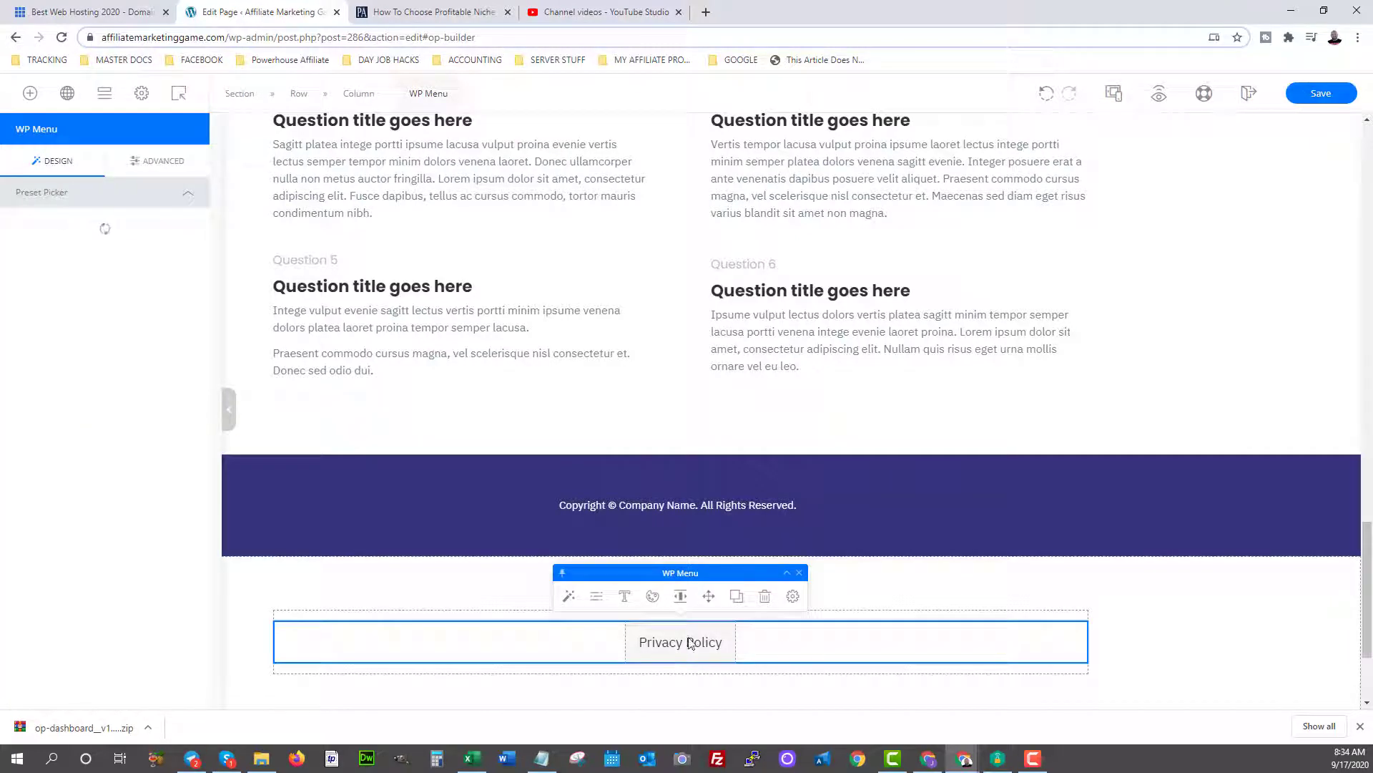
click(593, 600)
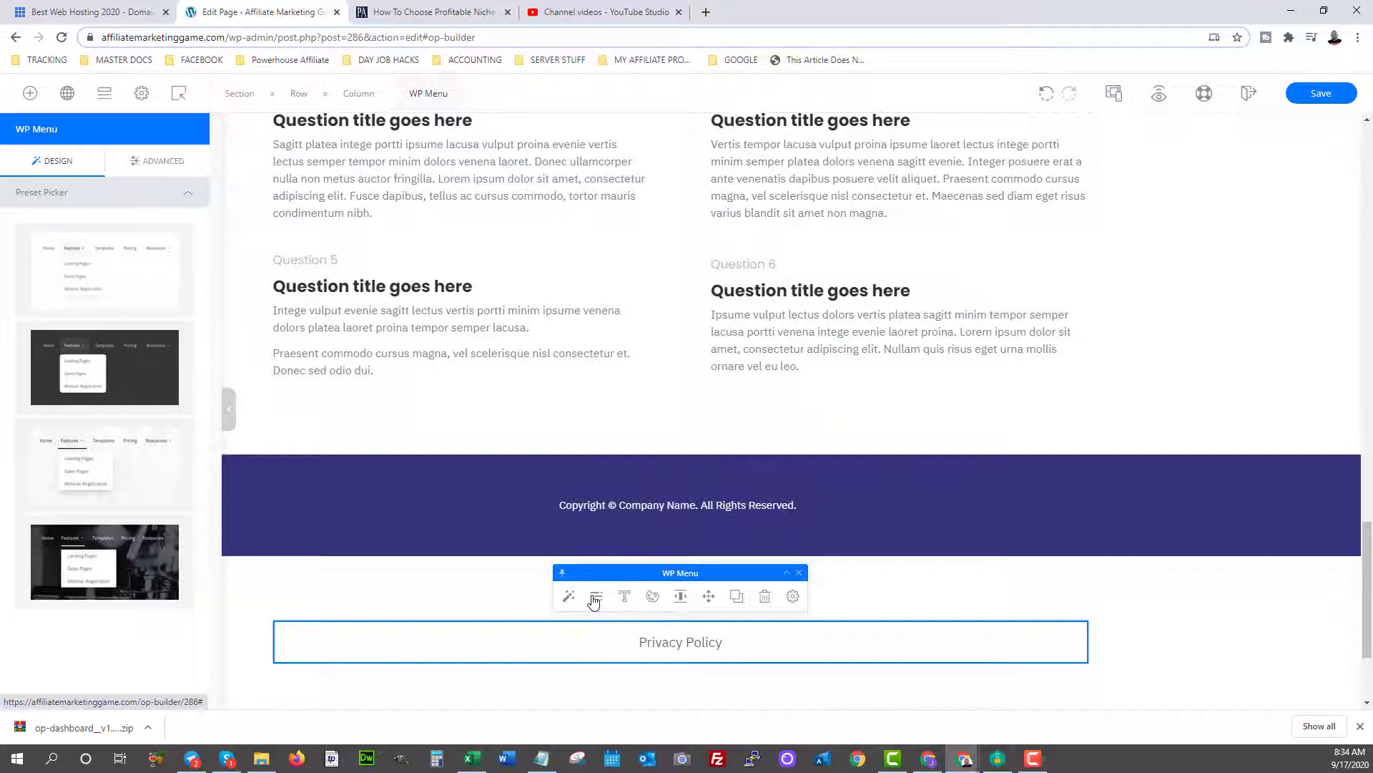
click(875, 622)
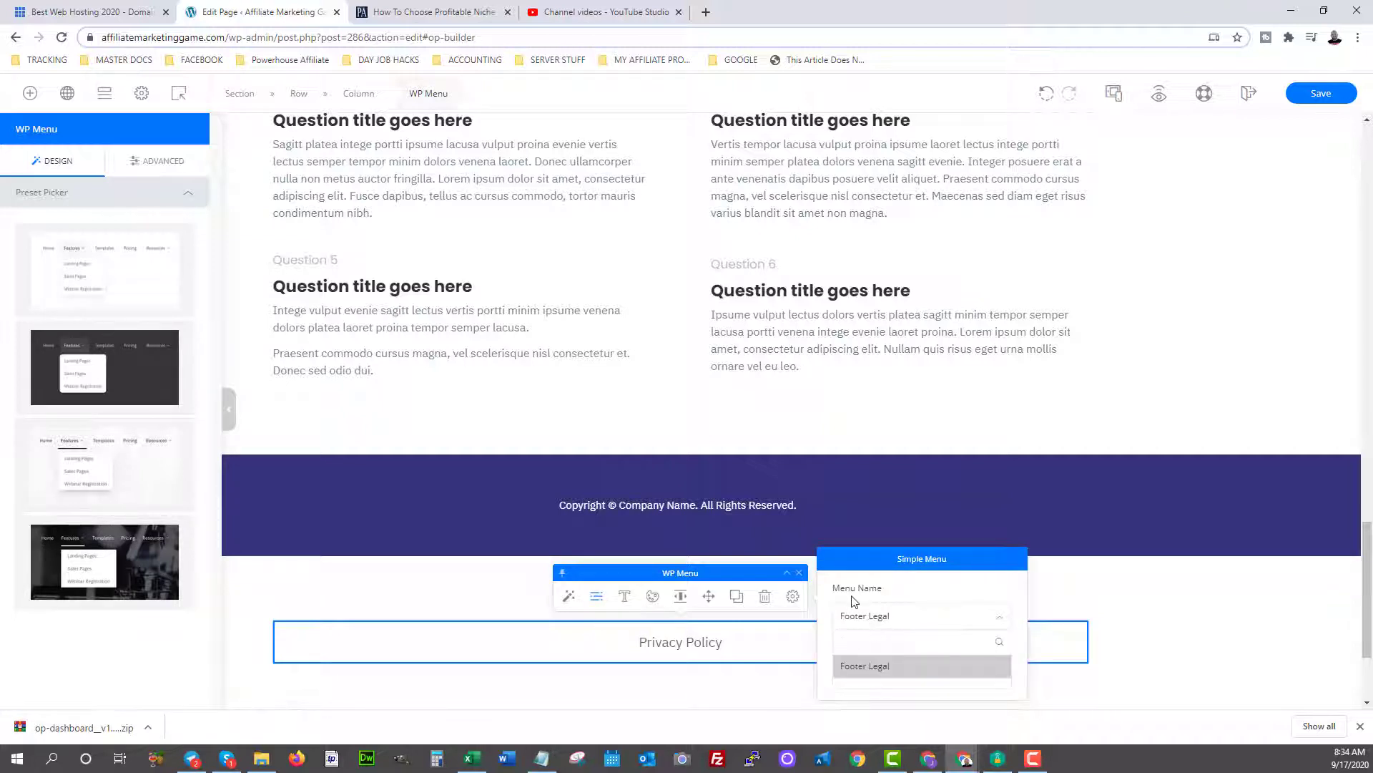
click(505, 615)
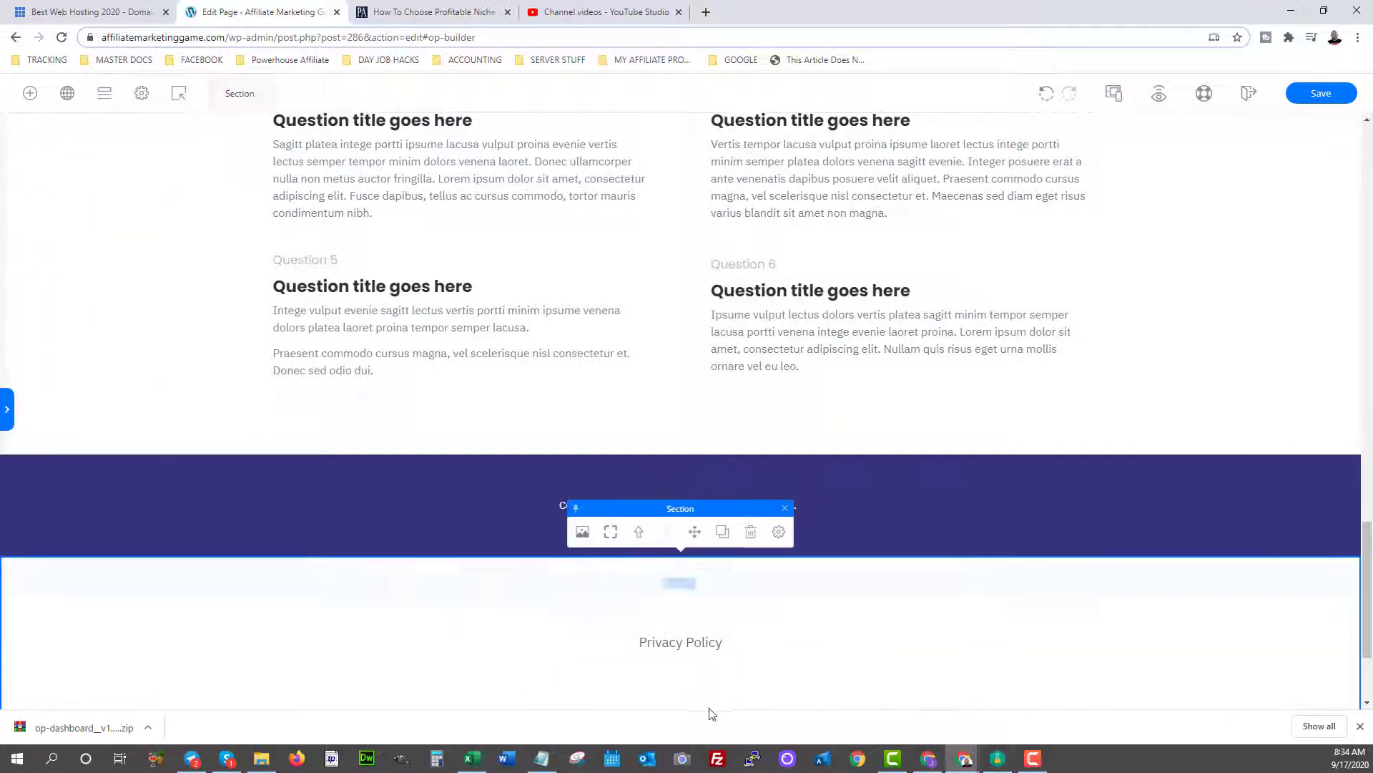
Save the page in the builder and preview the live page in a new tab.
click(1320, 98)
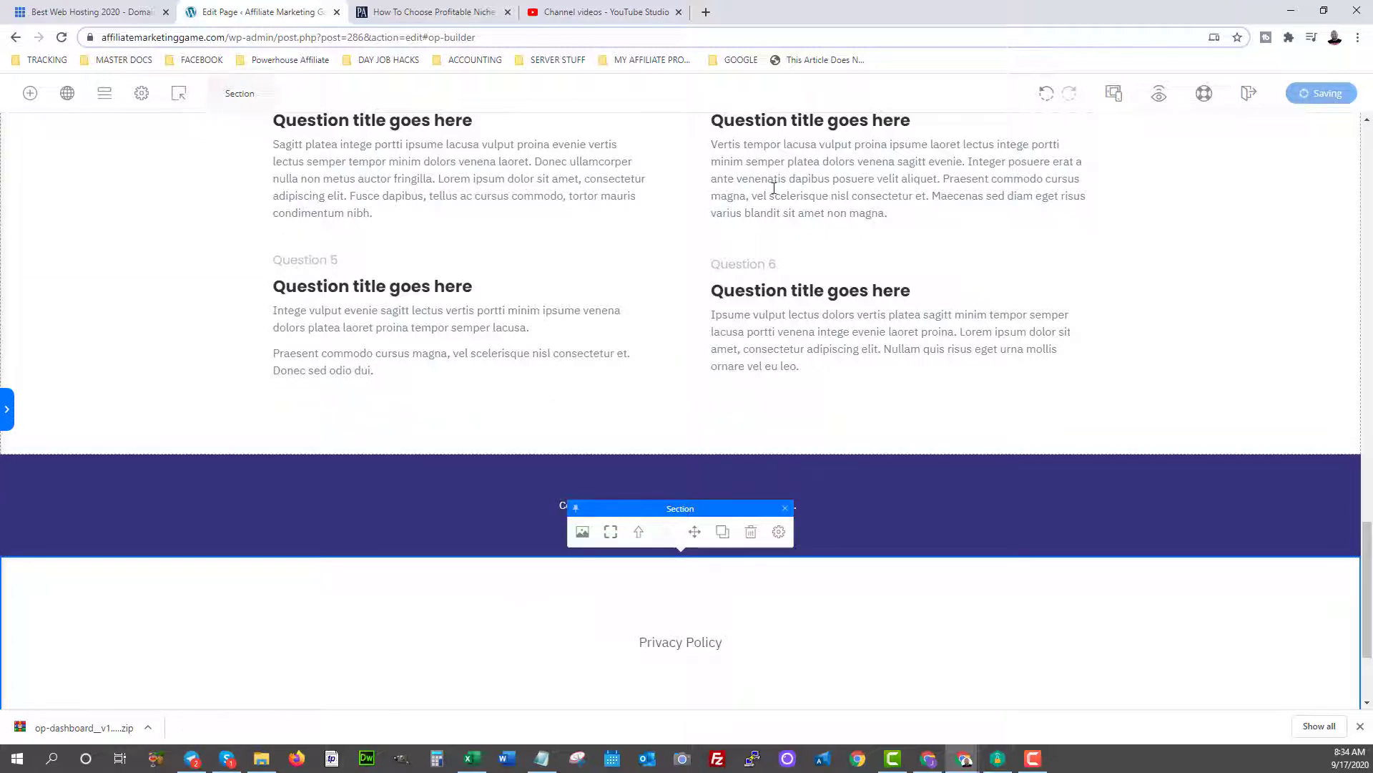
click(1033, 758)
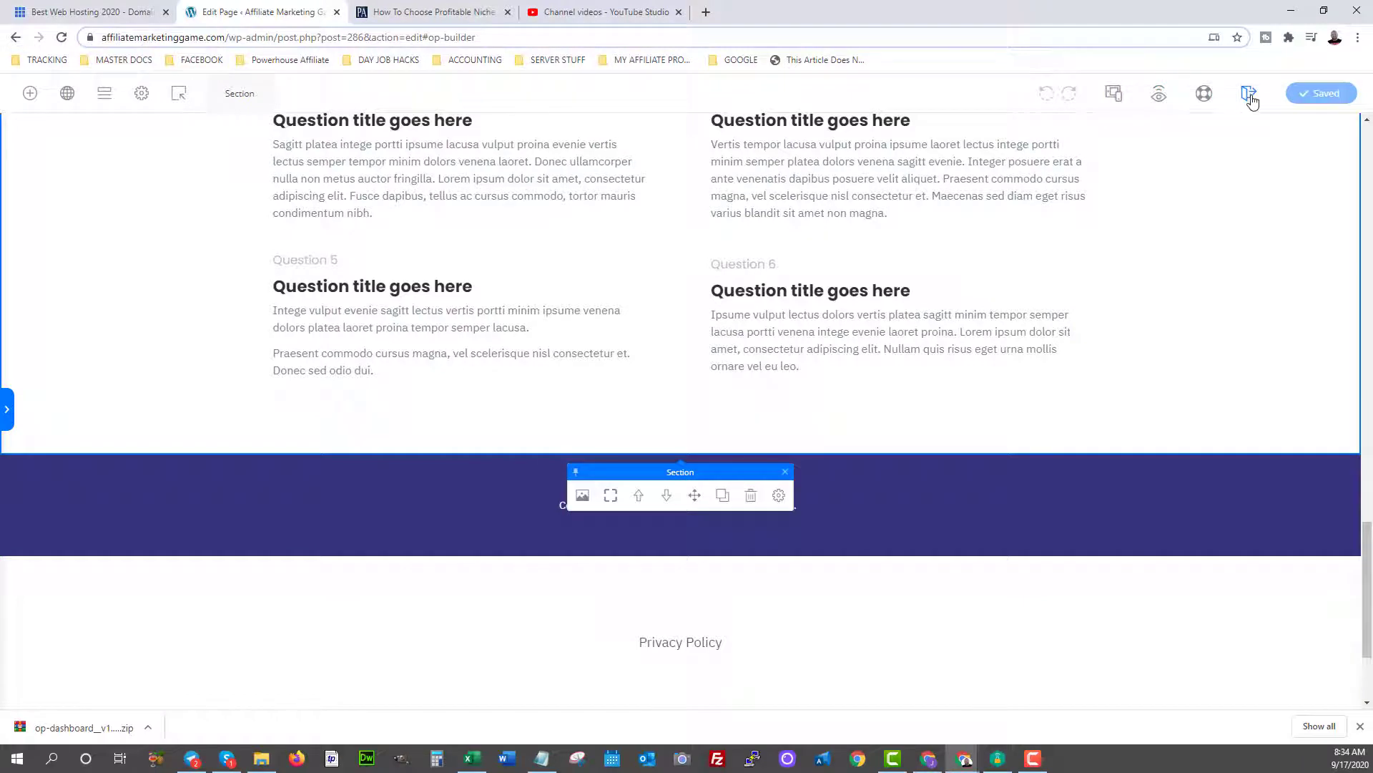
click(1155, 95)
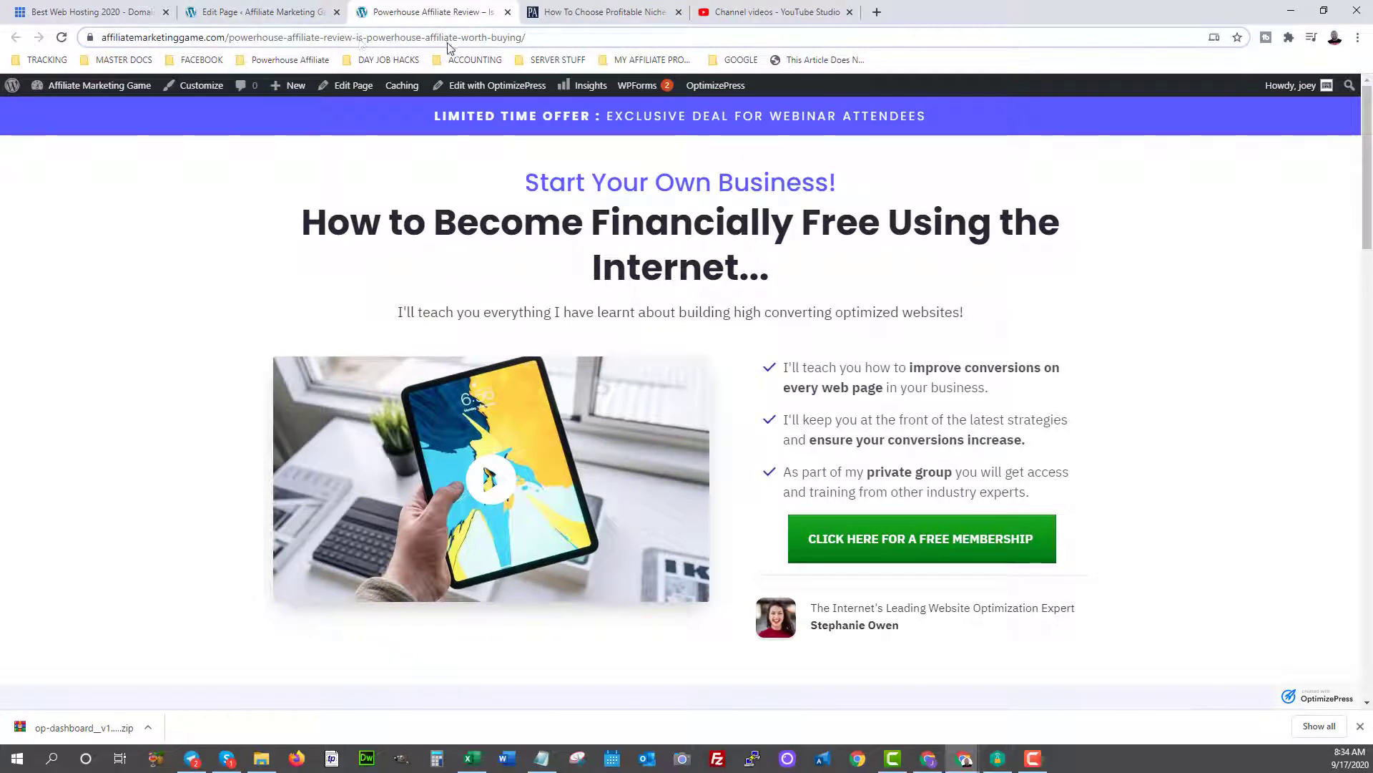
Scroll to the live review page's footer and follow its Privacy Policy link.
drag(536, 34, 225, 36)
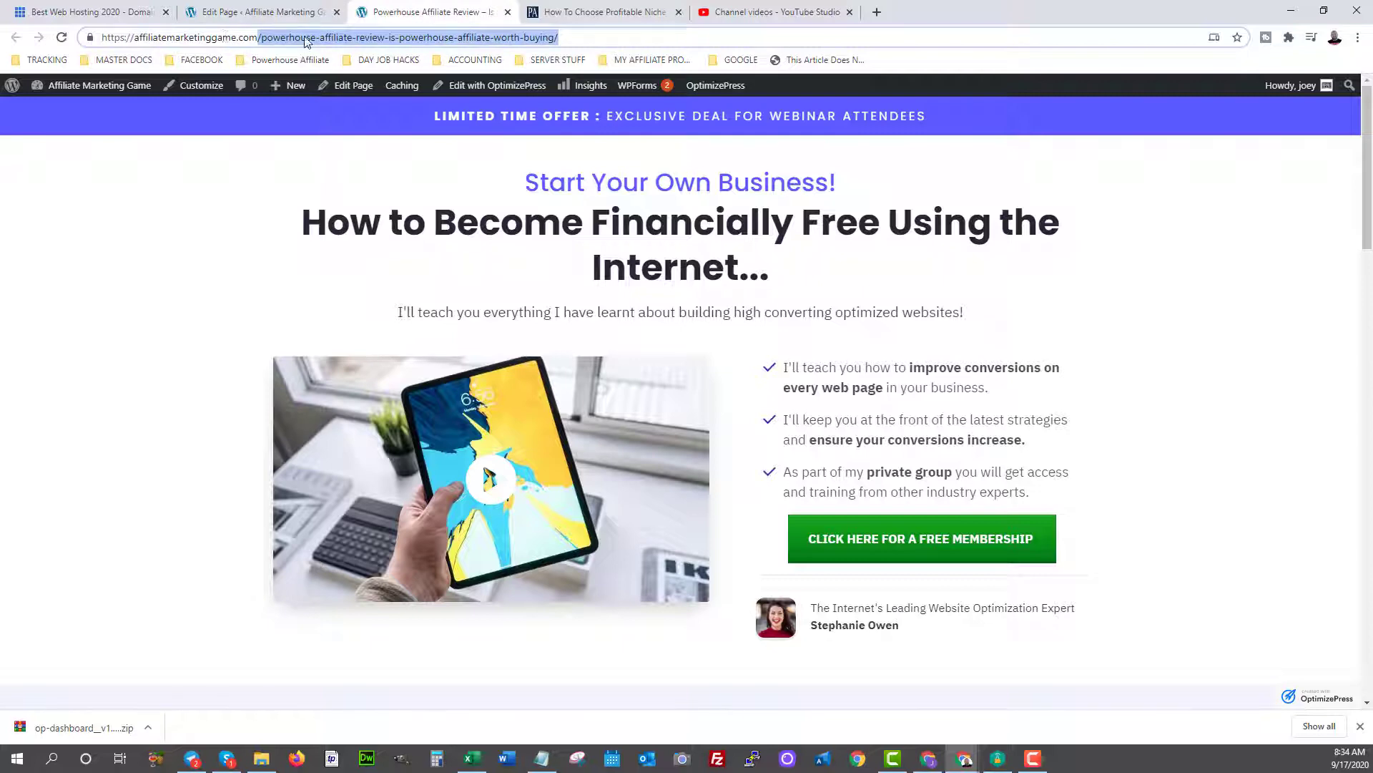
scroll(687, 246, down, 3)
scroll(686, 246, up, 3)
scroll(775, 361, down, 20)
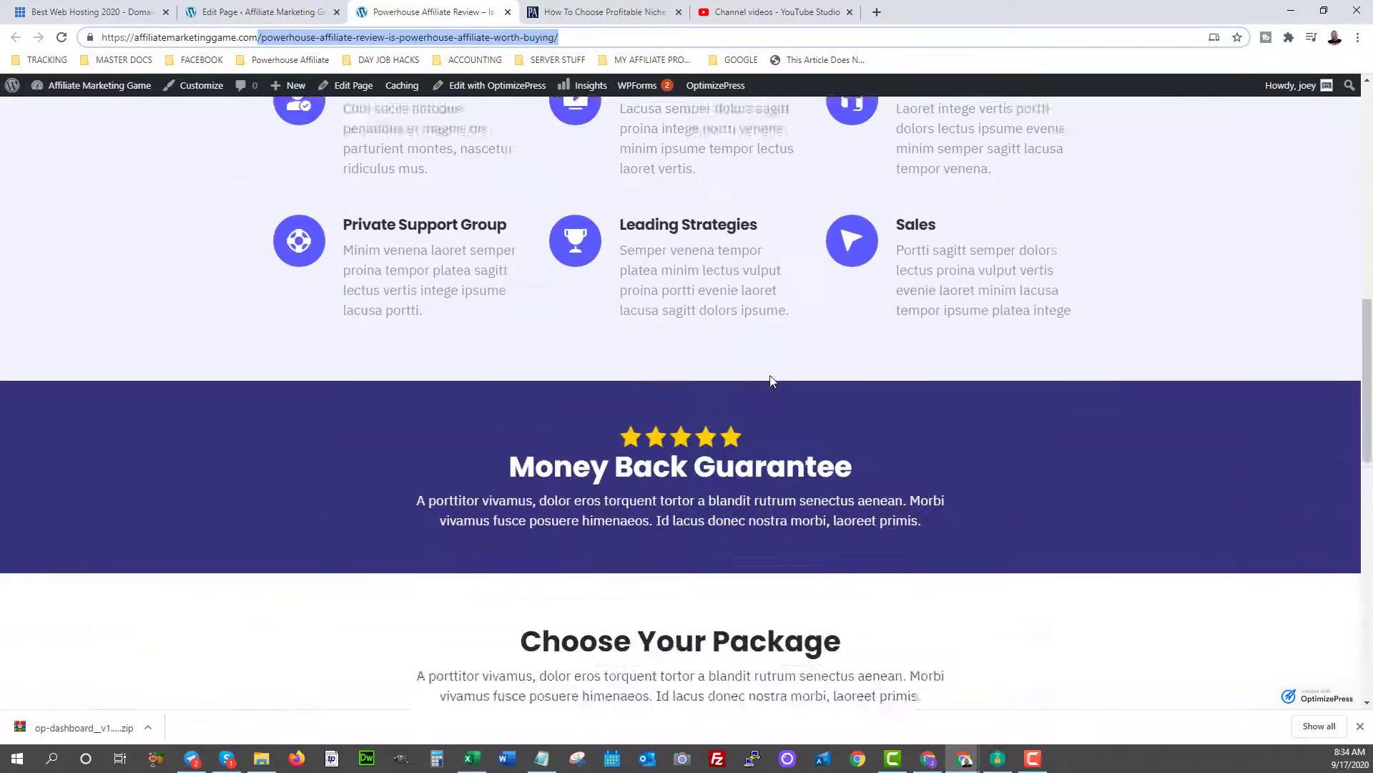
scroll(771, 380, down, 4)
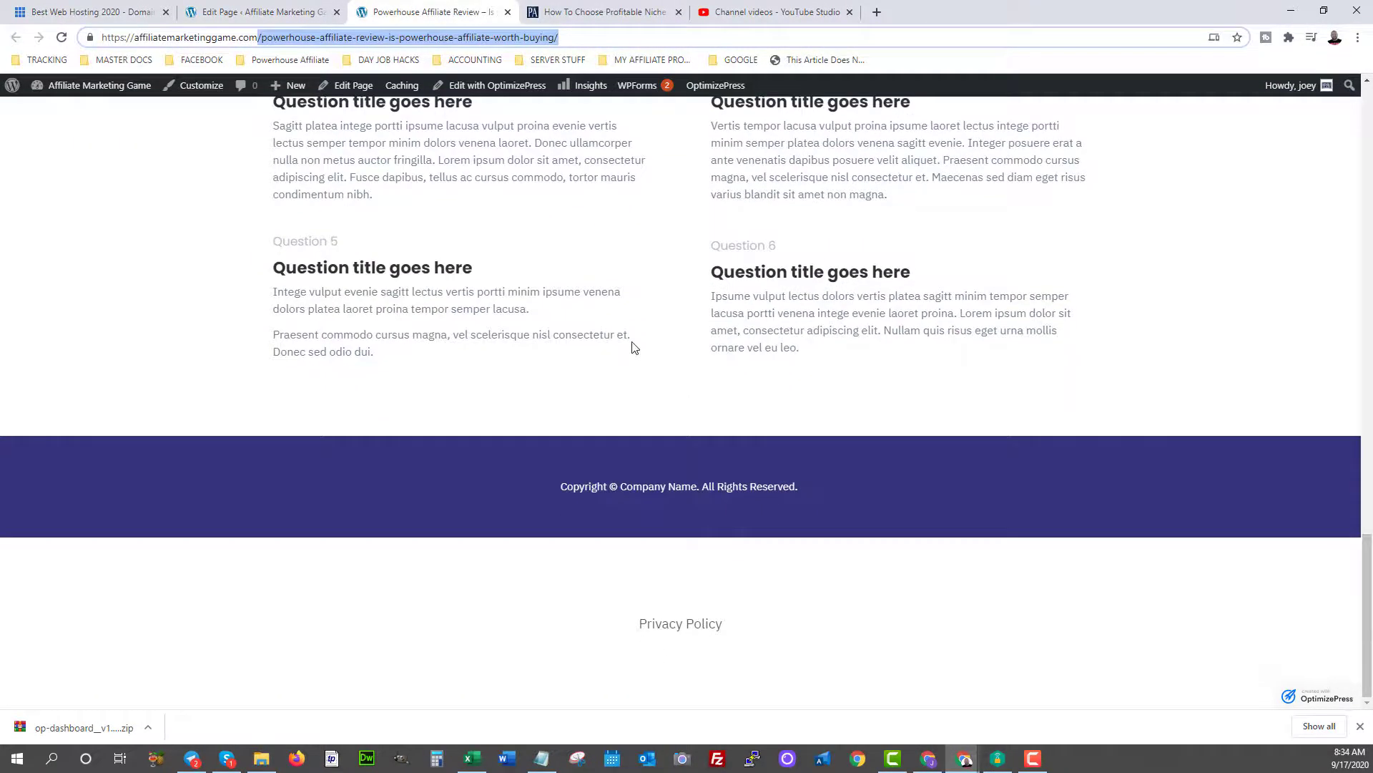
scroll(632, 347, up, 8)
scroll(626, 351, down, 8)
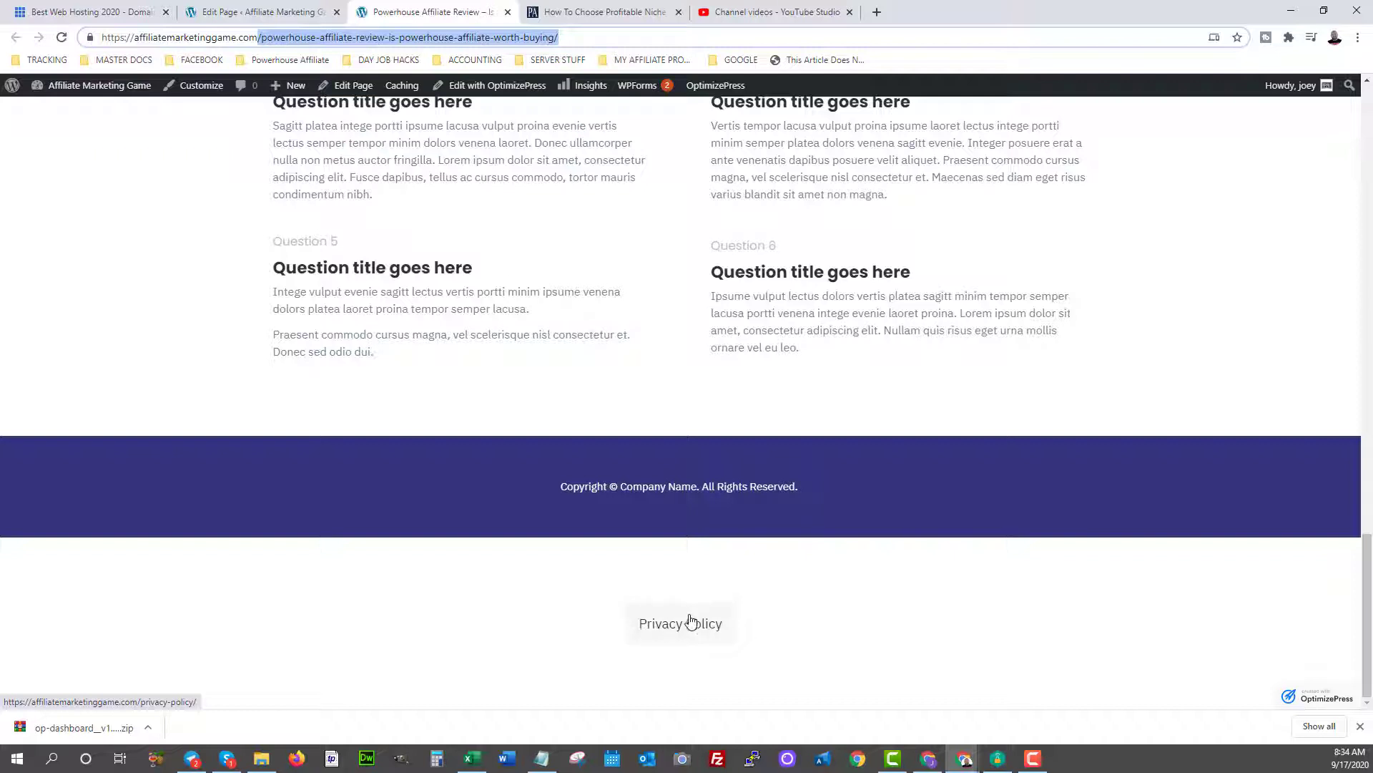
click(688, 621)
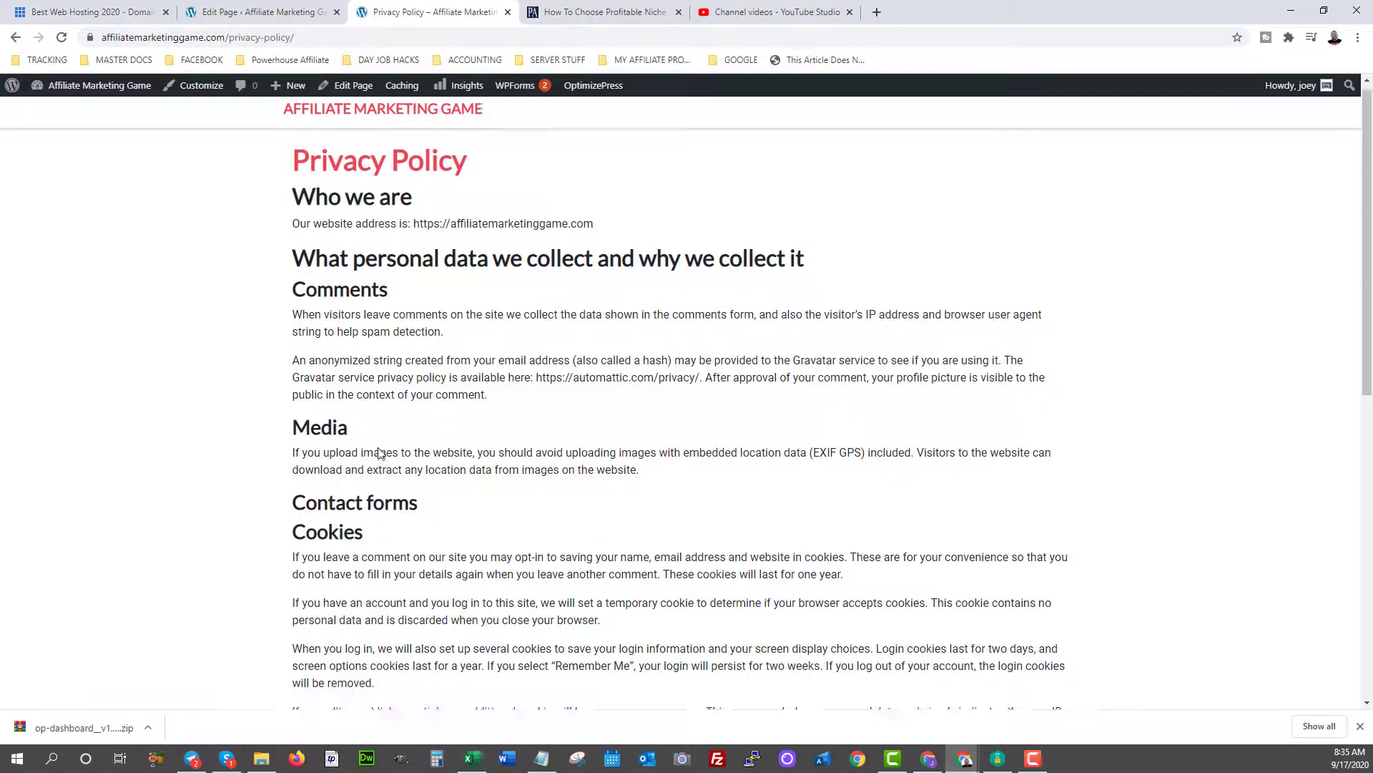
scroll(377, 450, down, 10)
scroll(379, 447, up, 10)
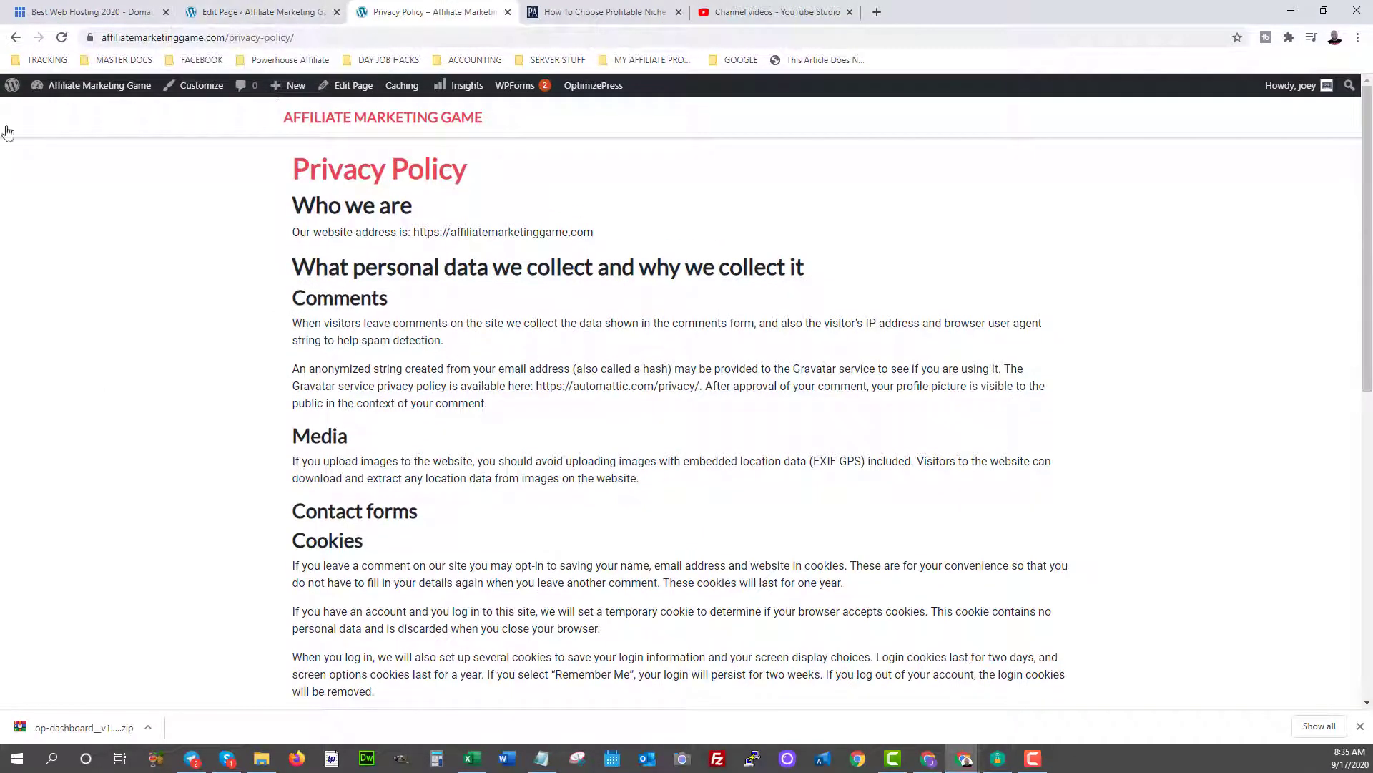
Return to the admin dashboard and open Settings > Permalinks to review the Post name structure.
mouse_move(98, 98)
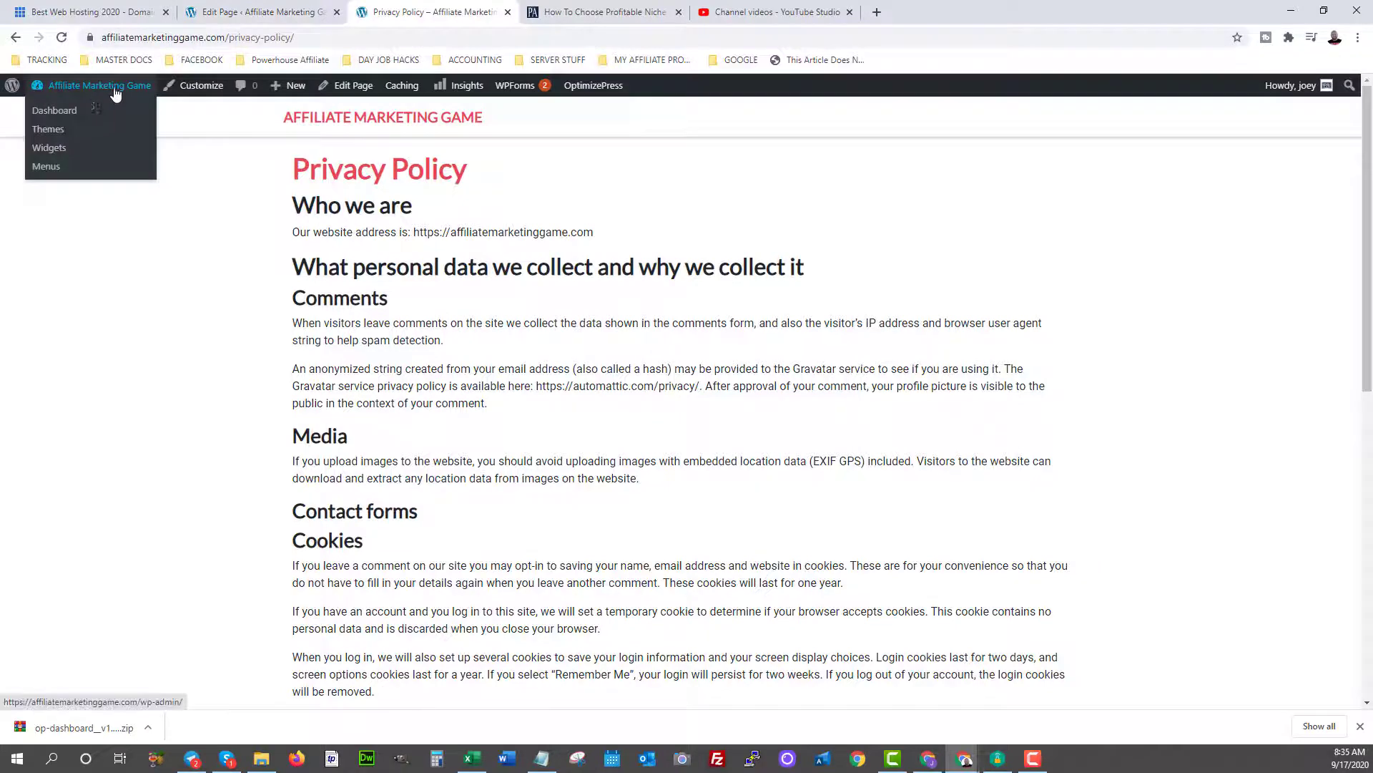
click(235, 10)
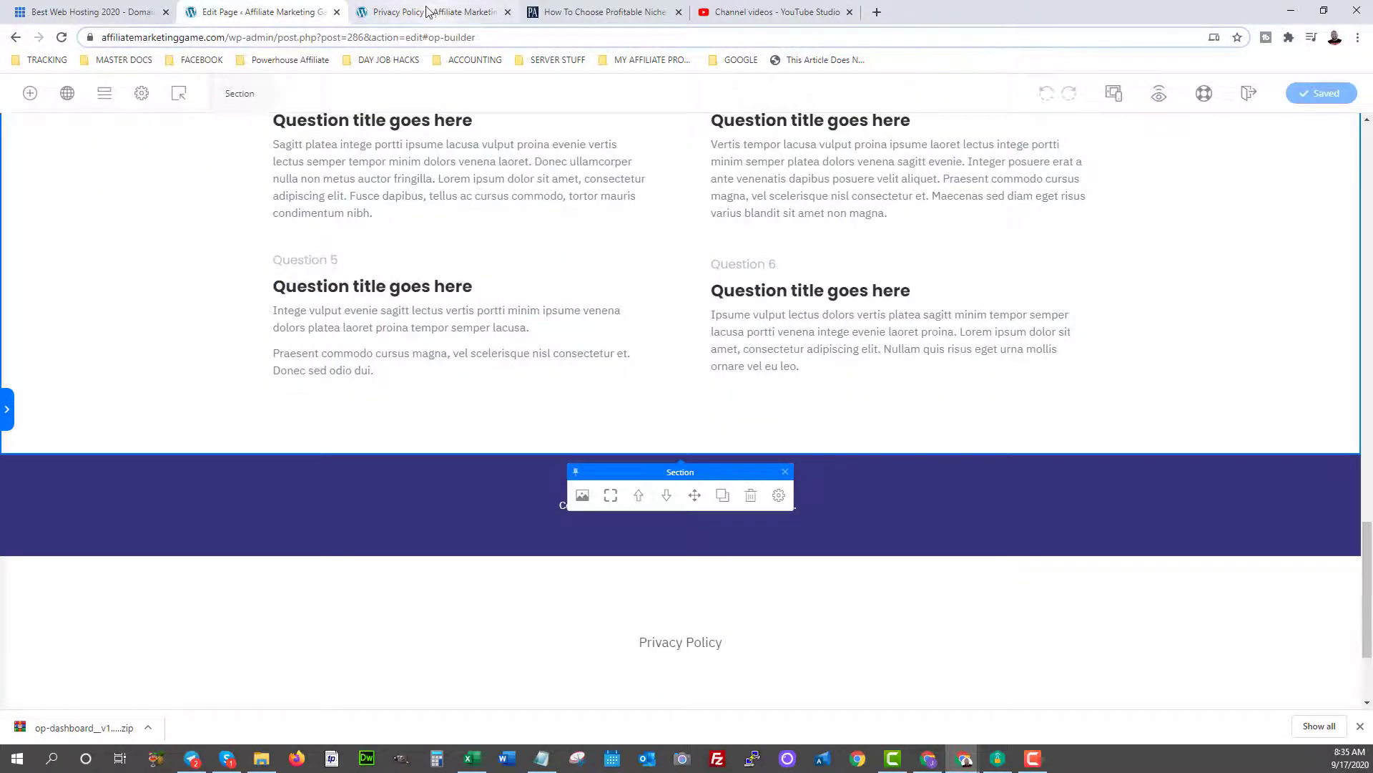
click(433, 11)
mouse_move(98, 89)
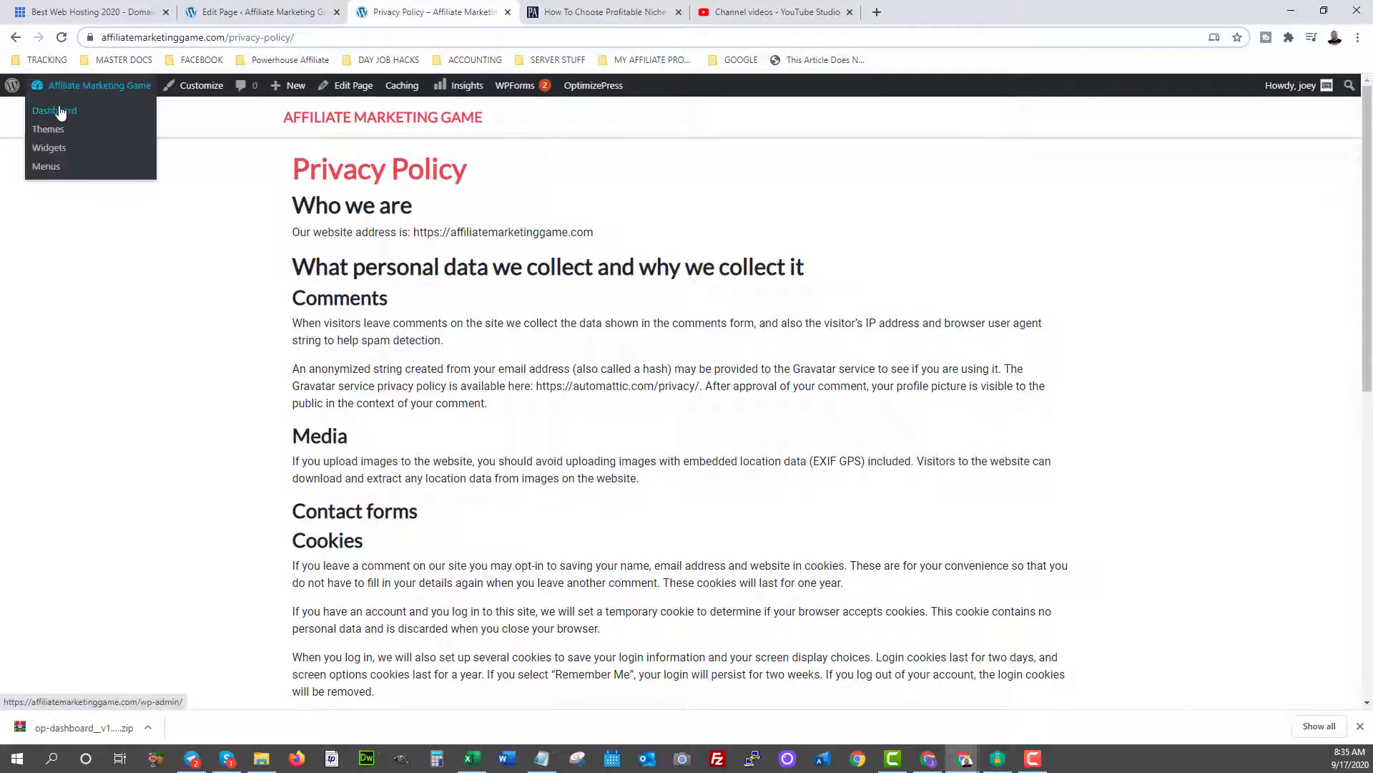
click(59, 112)
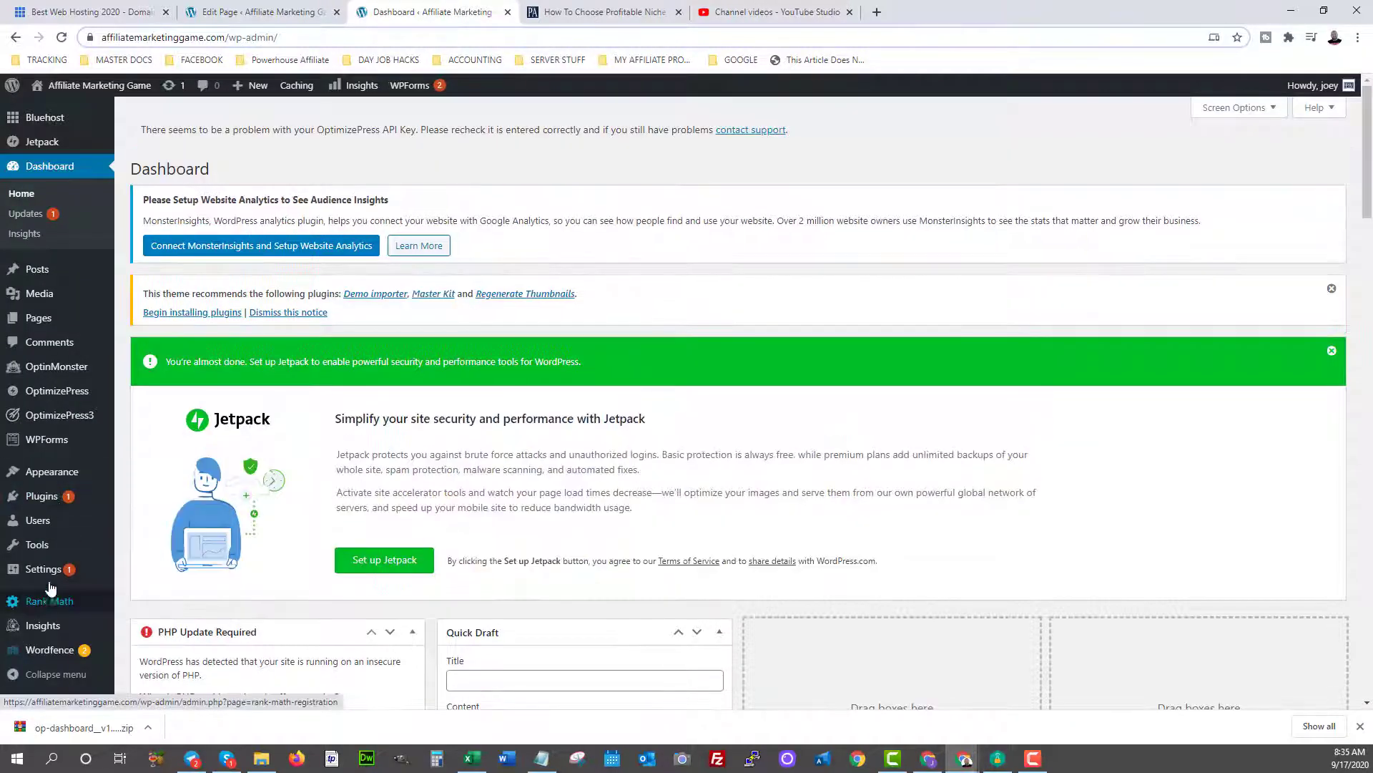
mouse_move(54, 575)
click(137, 629)
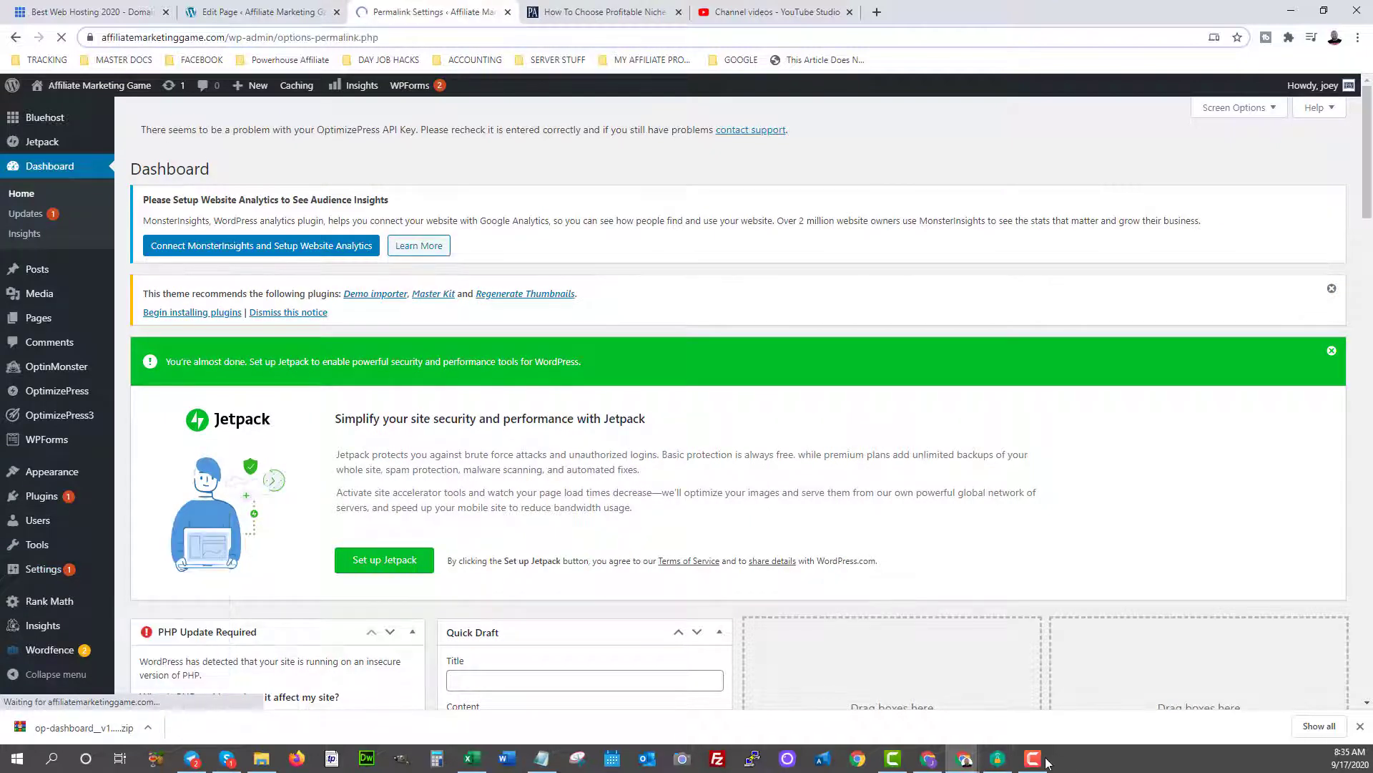
scroll(423, 551, down, 1)
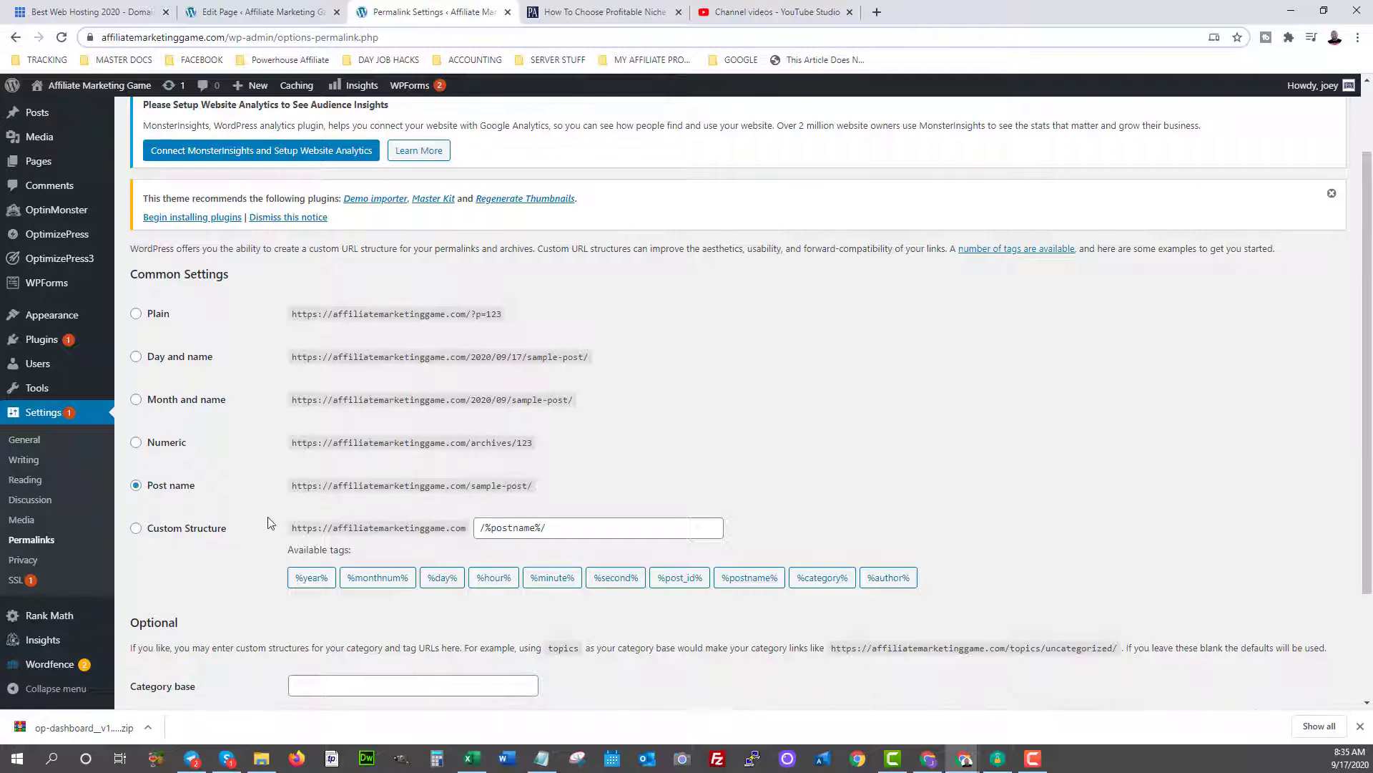
scroll(268, 523, down, 2)
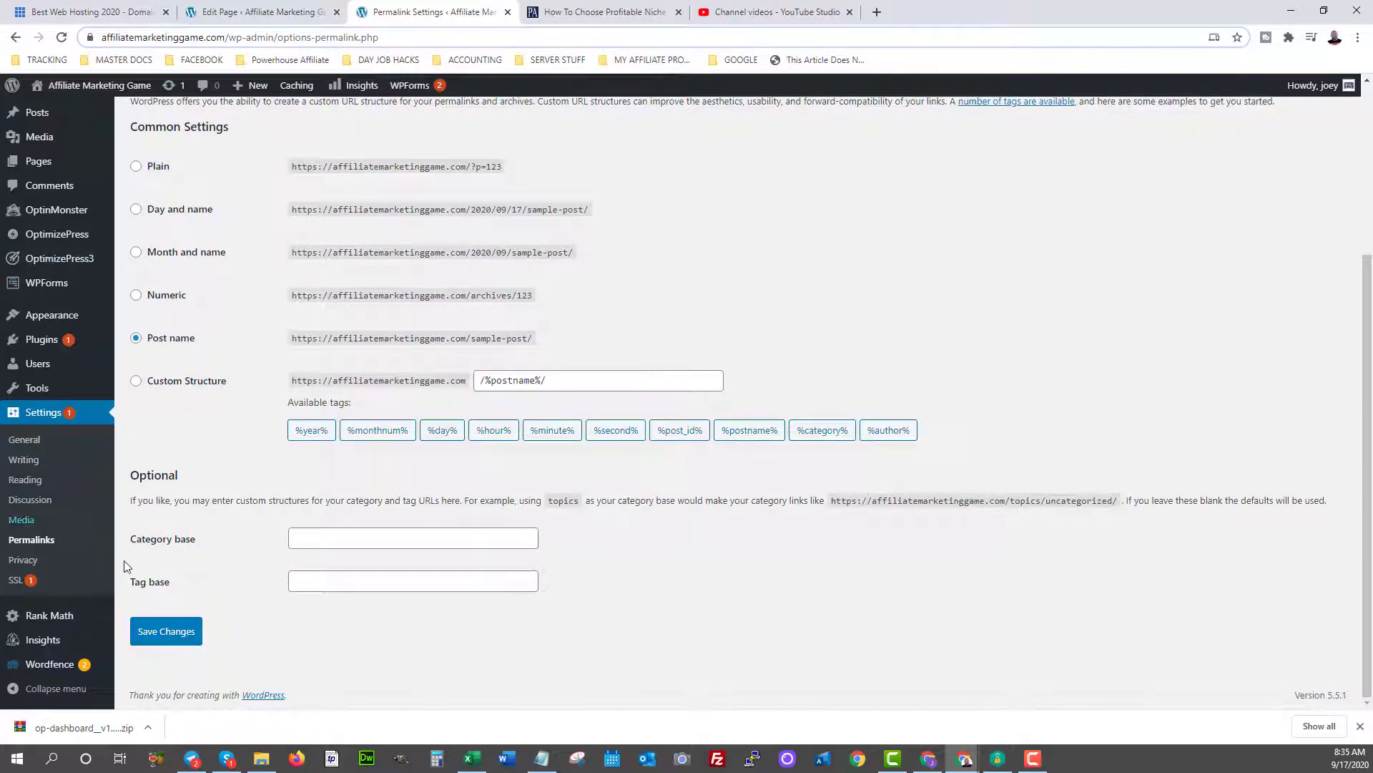
In Settings > Reading, set the homepage to 'Your latest posts' and save the changes.
click(26, 480)
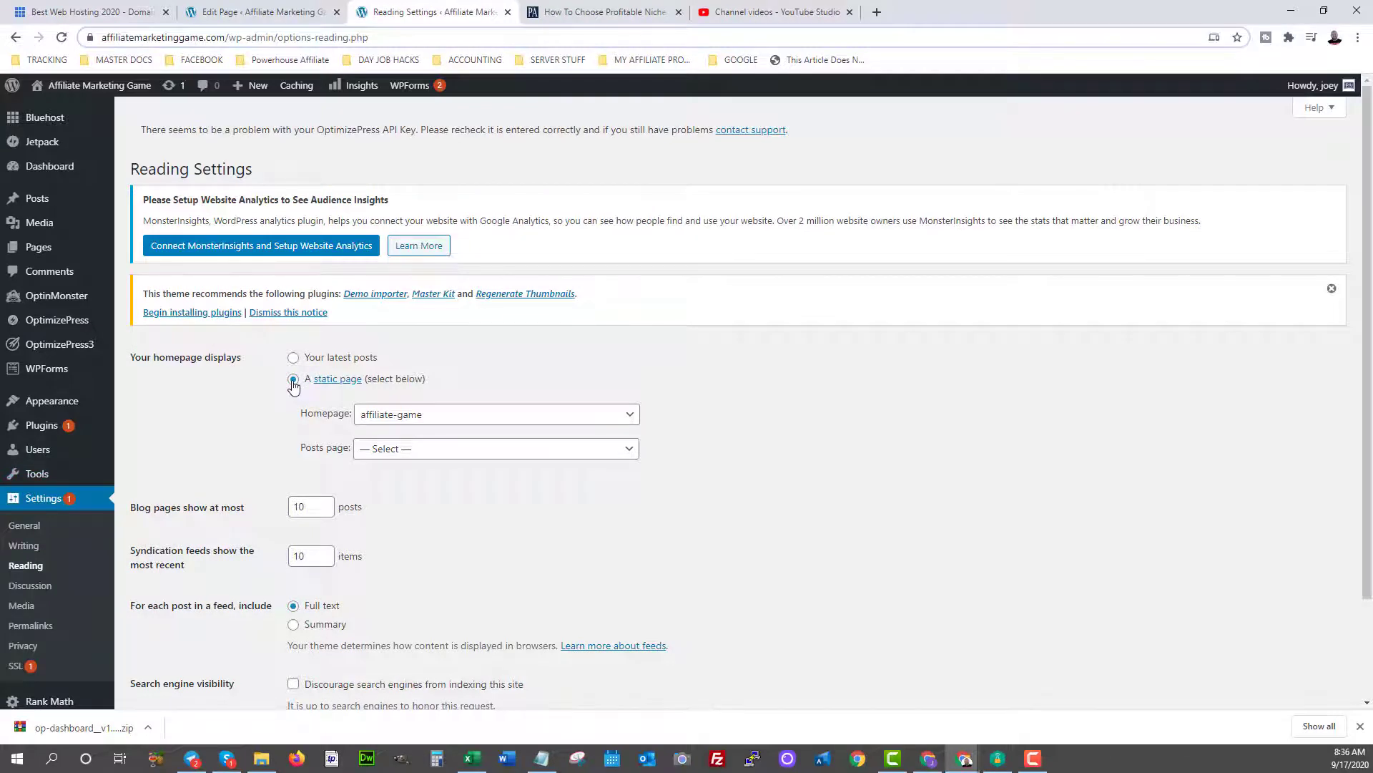
click(460, 421)
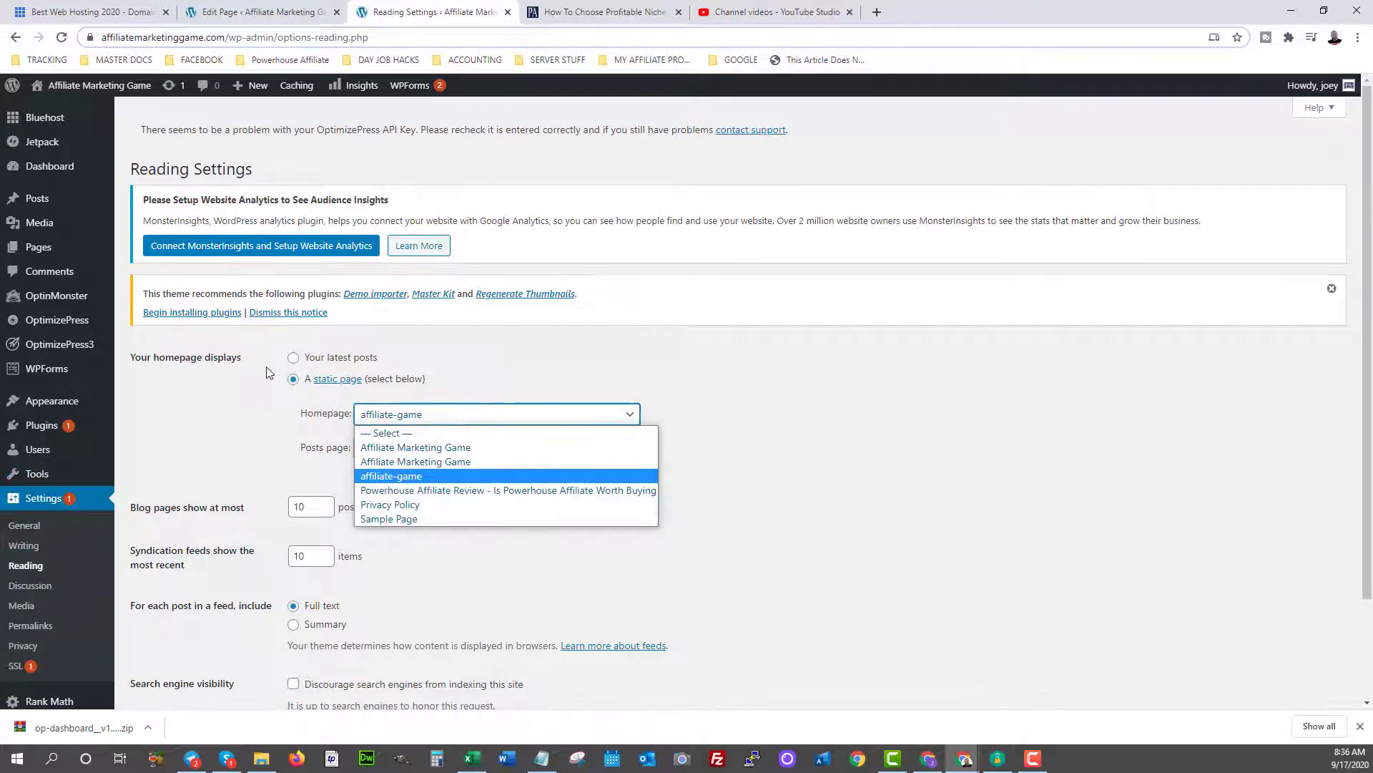
click(418, 492)
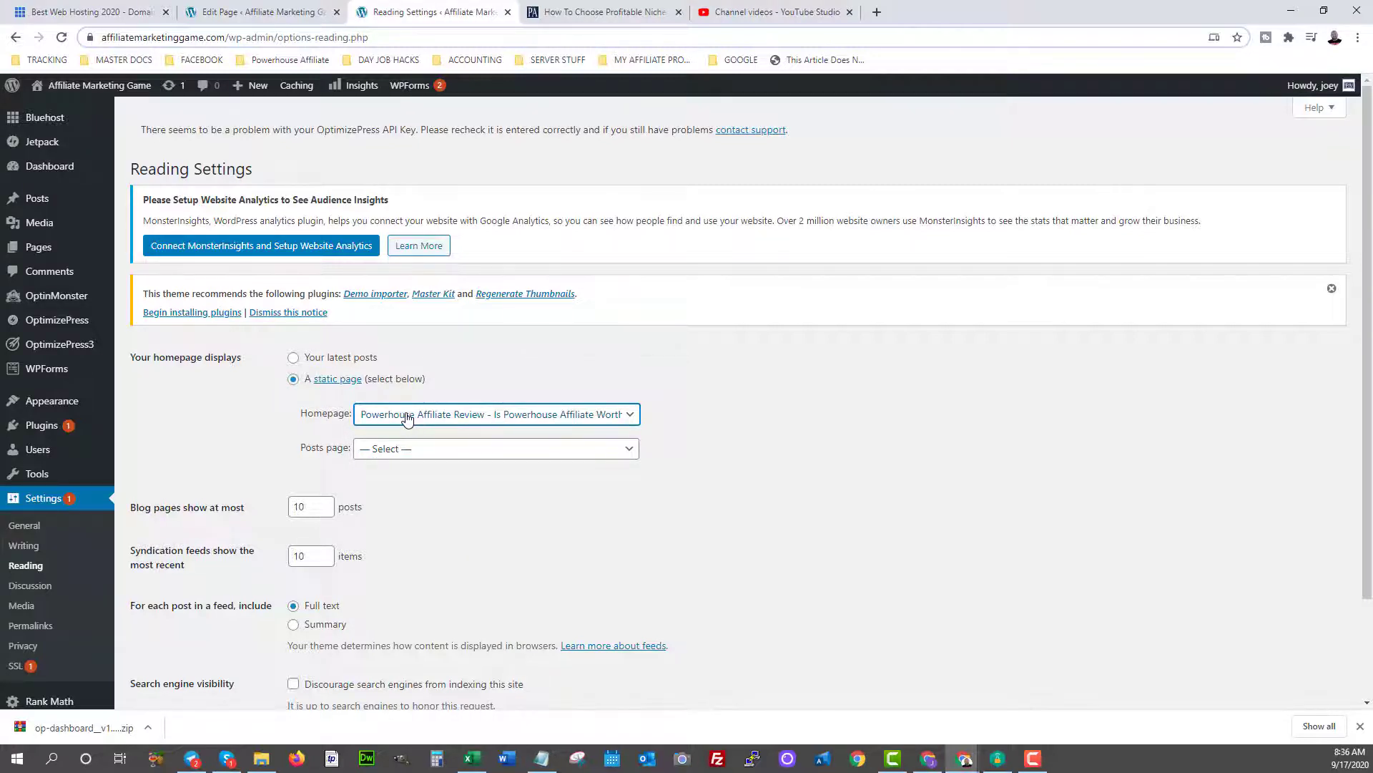
click(293, 358)
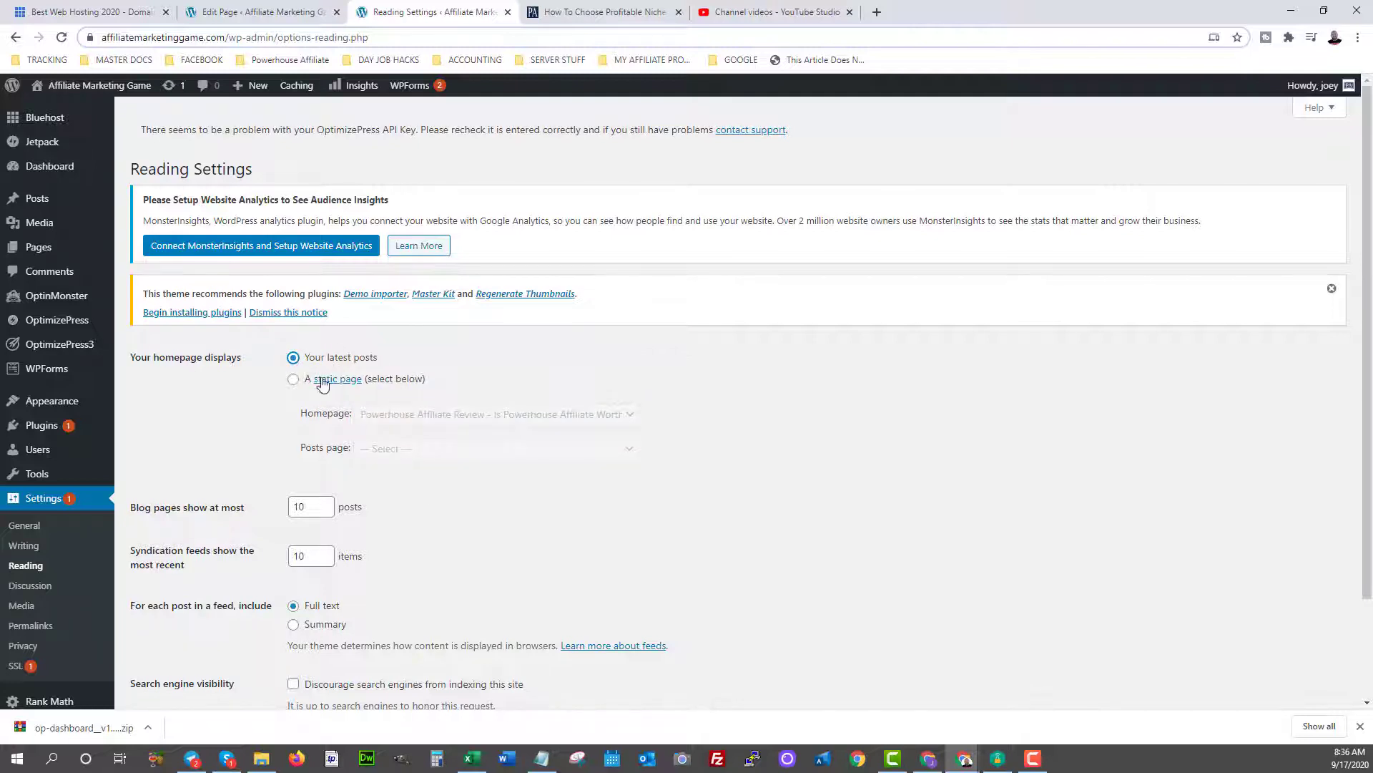
click(294, 380)
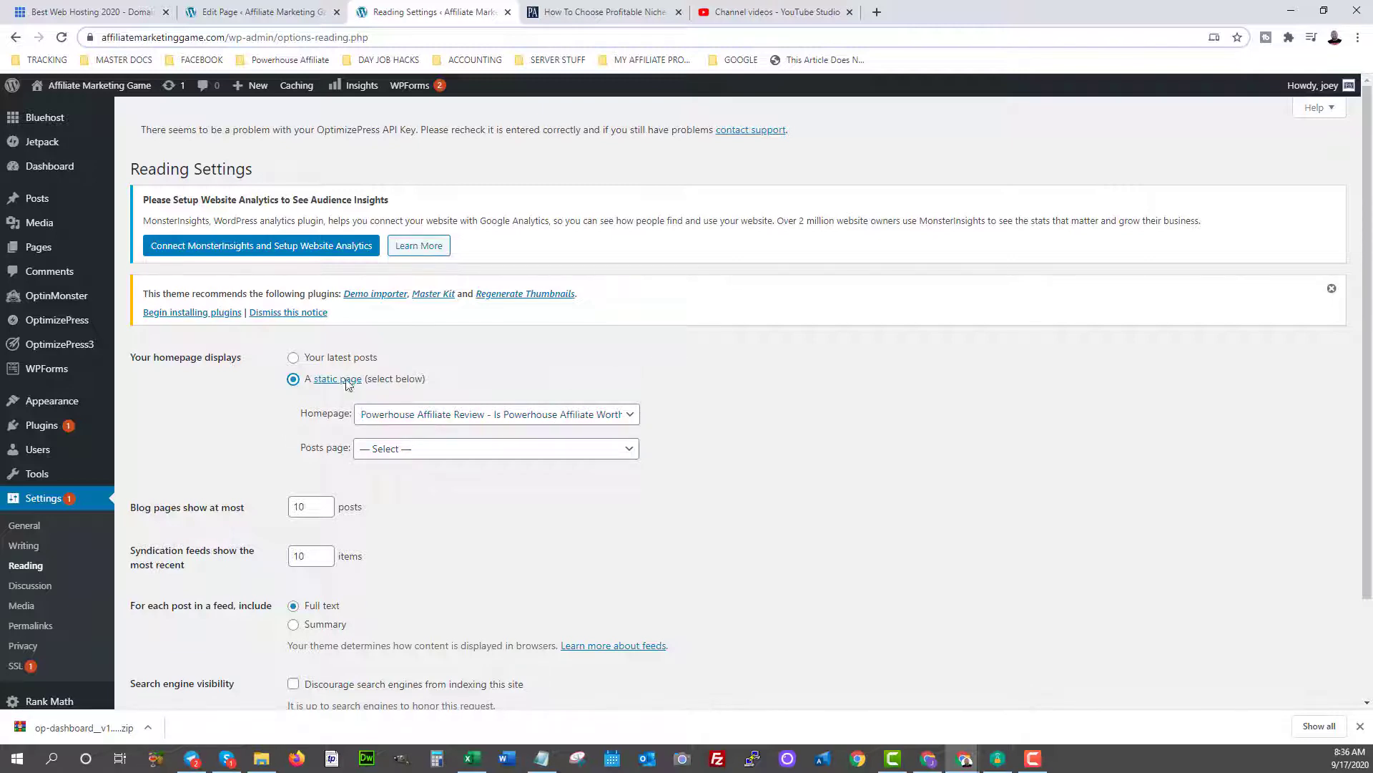
click(293, 357)
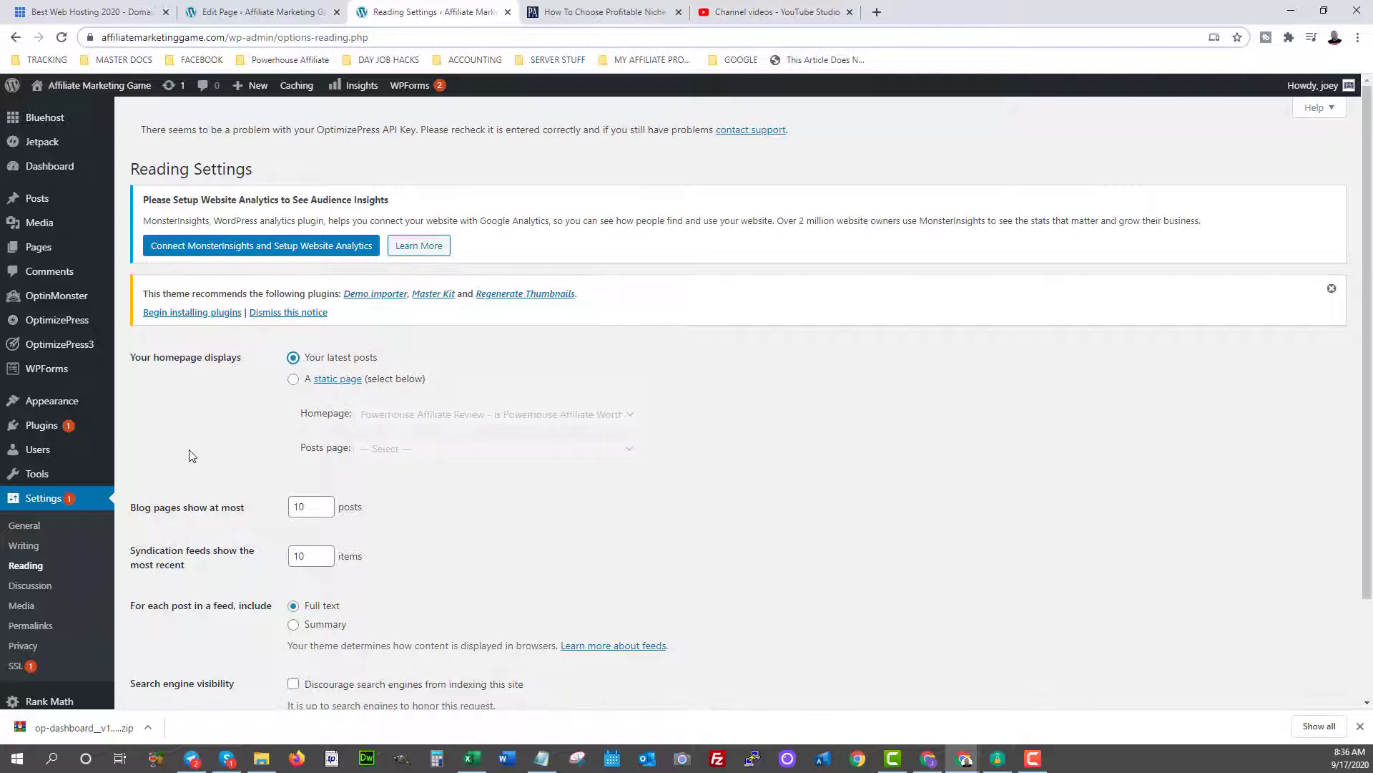
scroll(192, 456, down, 2)
click(164, 629)
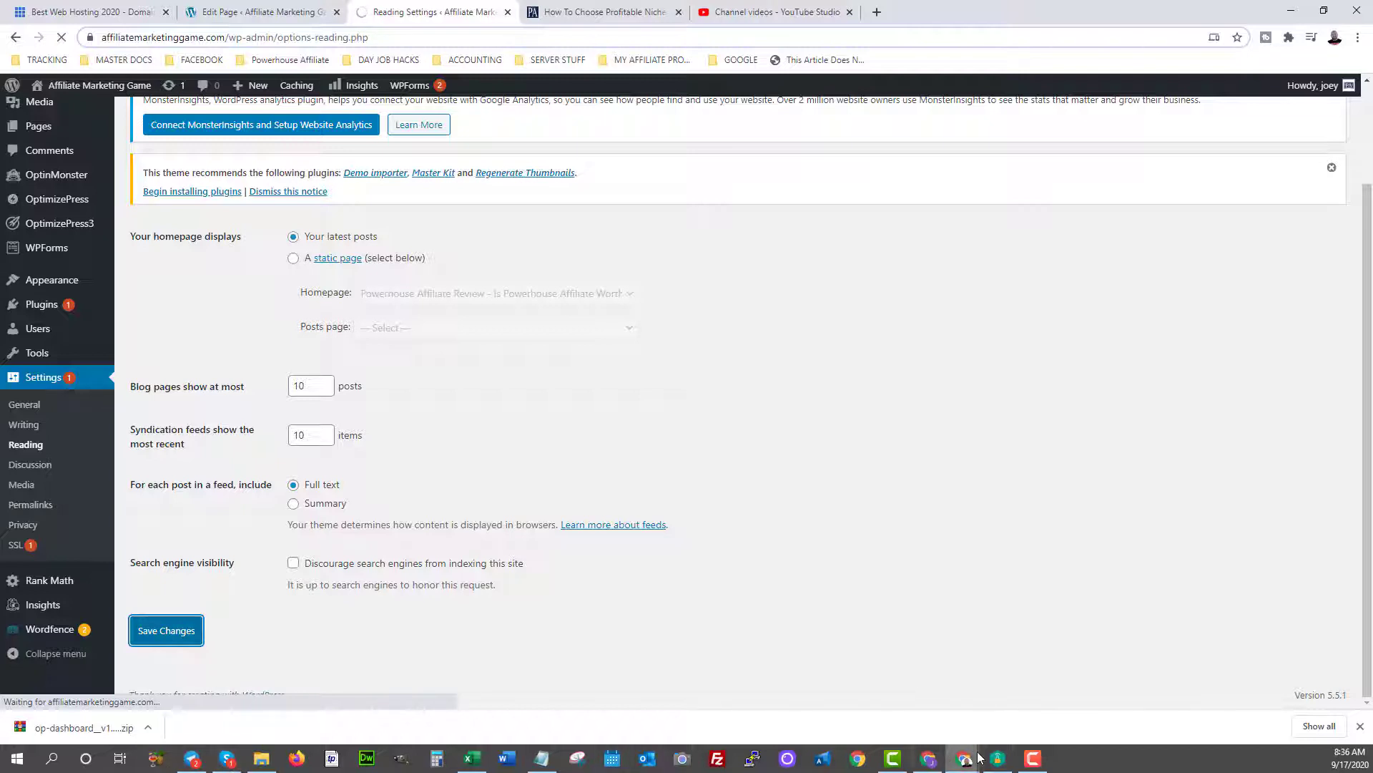
Open Appearance > Themes to see the five installed themes with Masterpiece active.
mouse_move(957, 764)
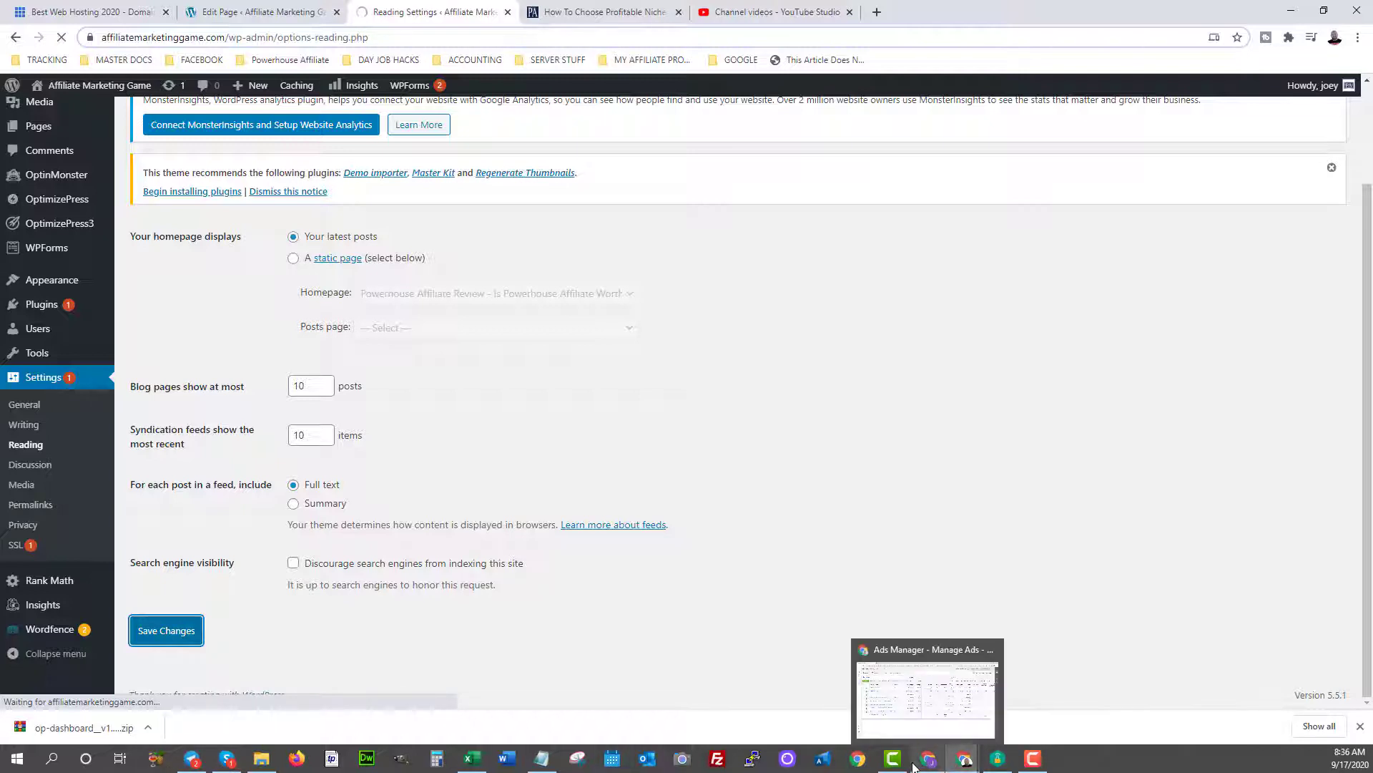
click(1032, 758)
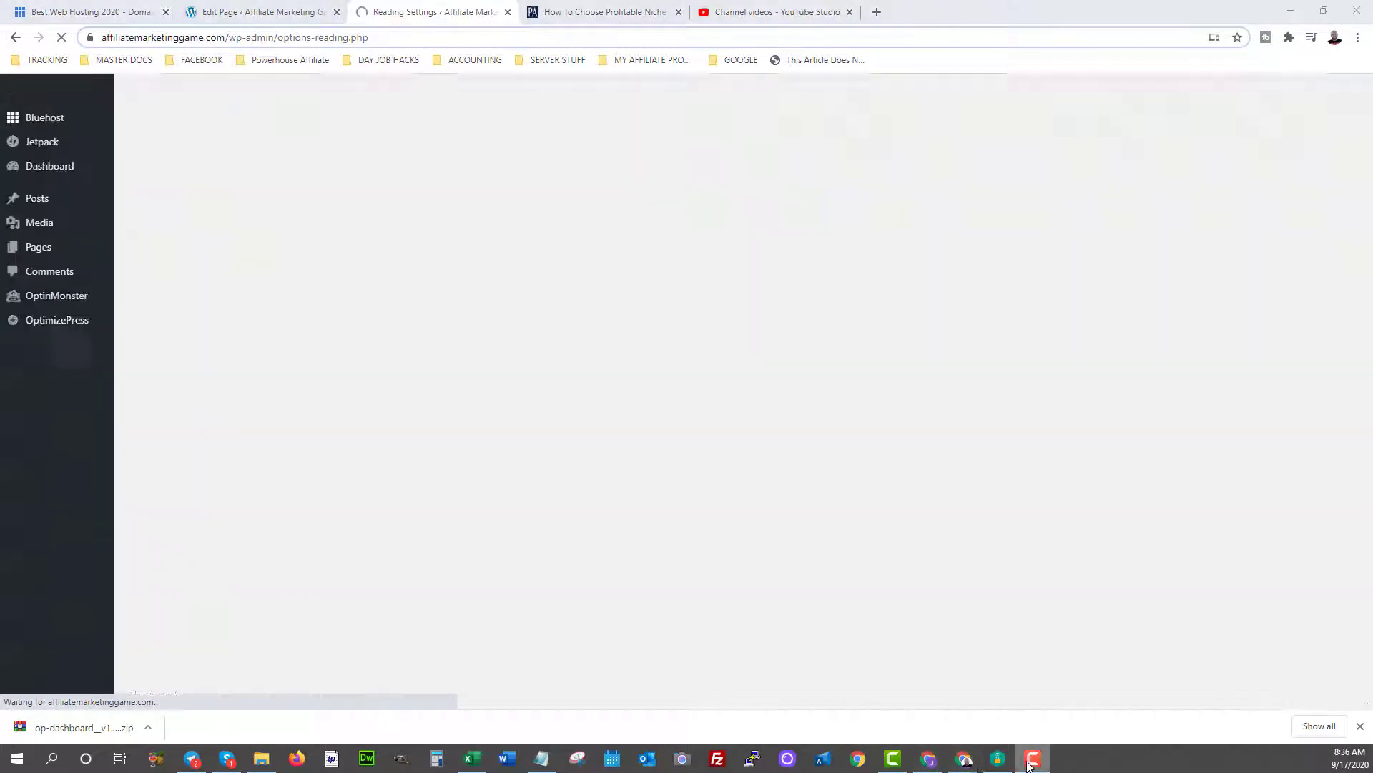
click(297, 687)
mouse_move(32, 408)
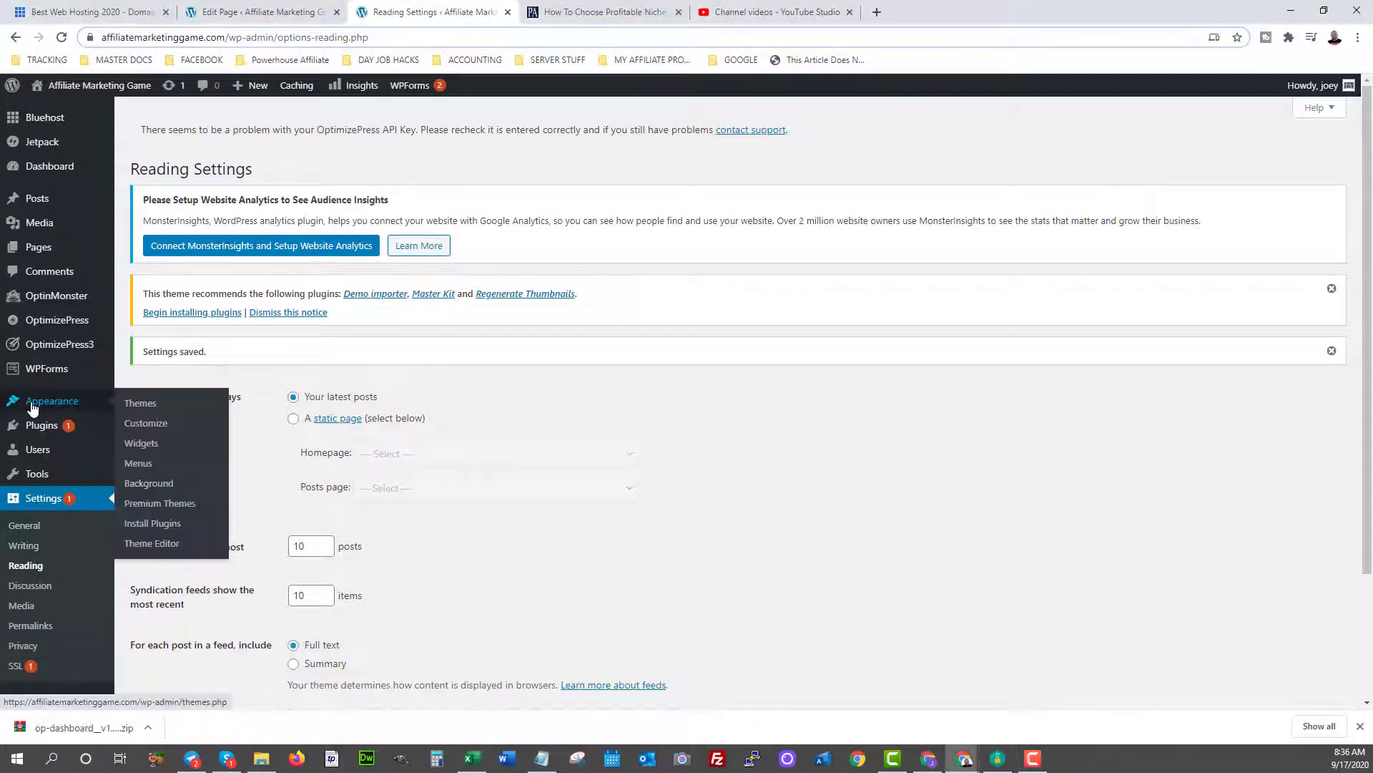
click(140, 405)
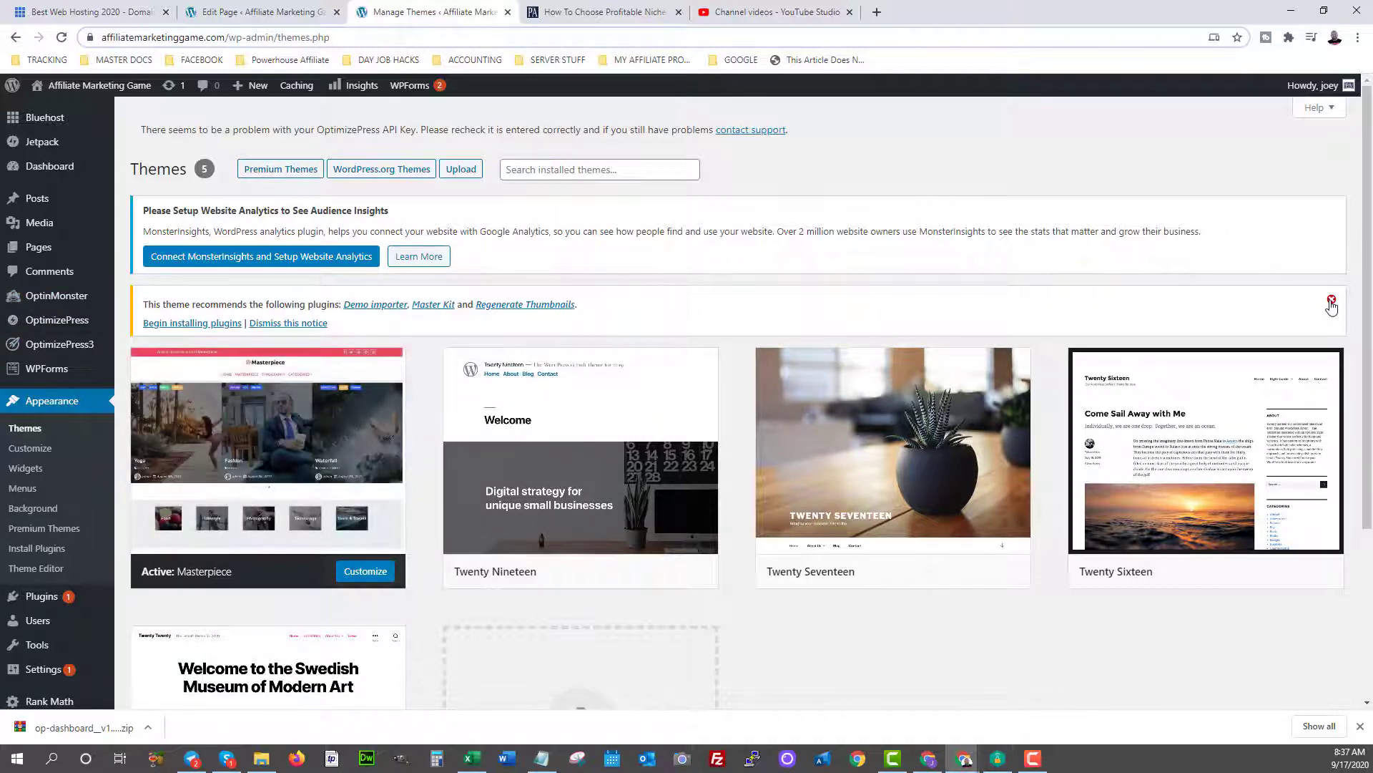
Dismiss the plugin recommendation notice and browse the WordPress.org theme directory.
click(1331, 299)
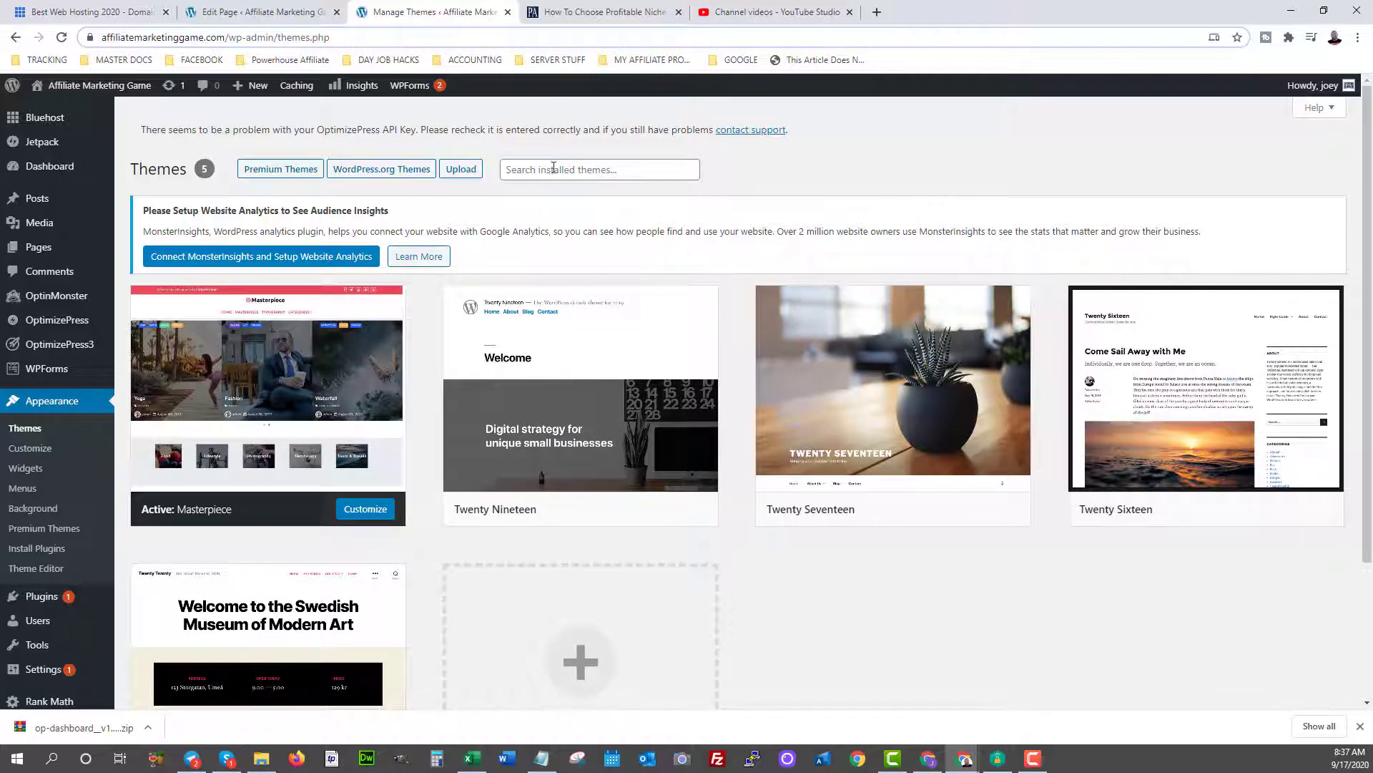
click(362, 172)
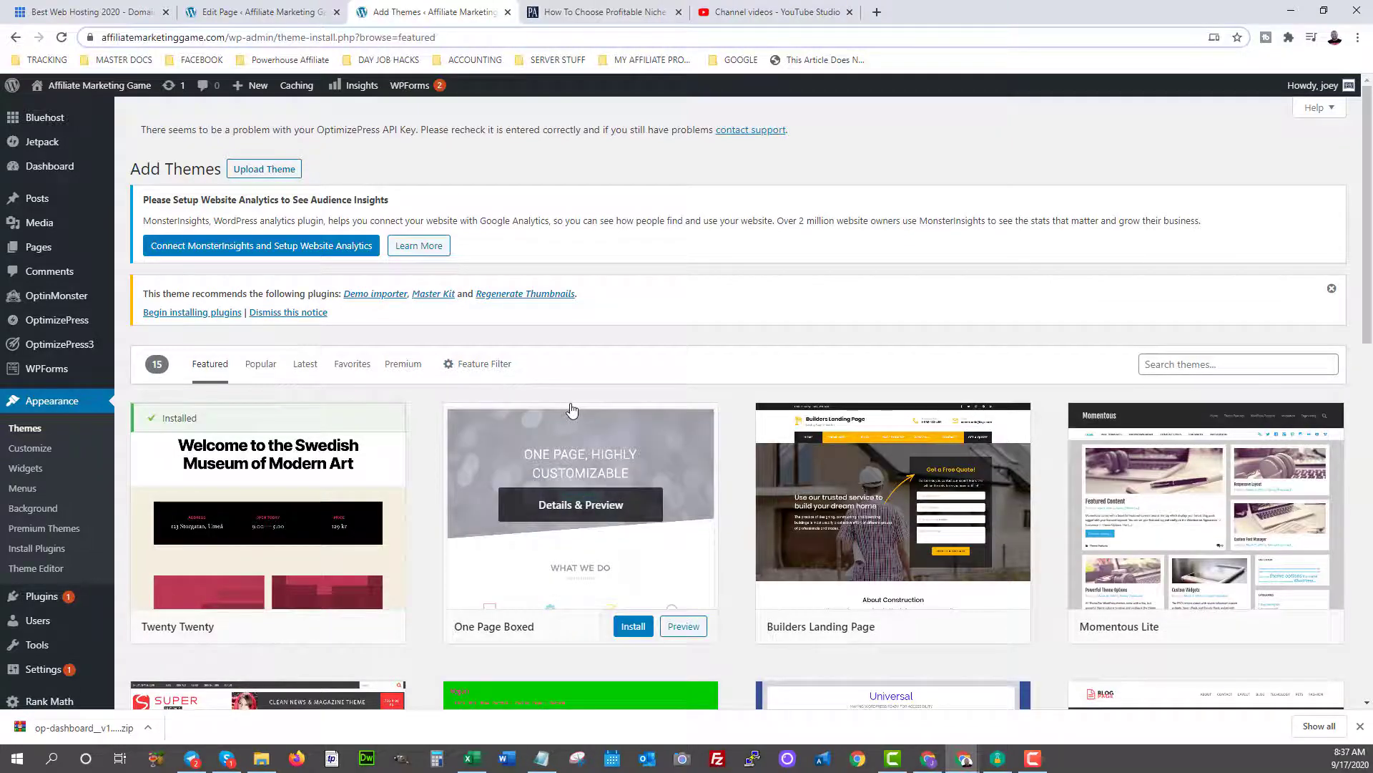
scroll(717, 439, down, 8)
scroll(717, 439, down, 4)
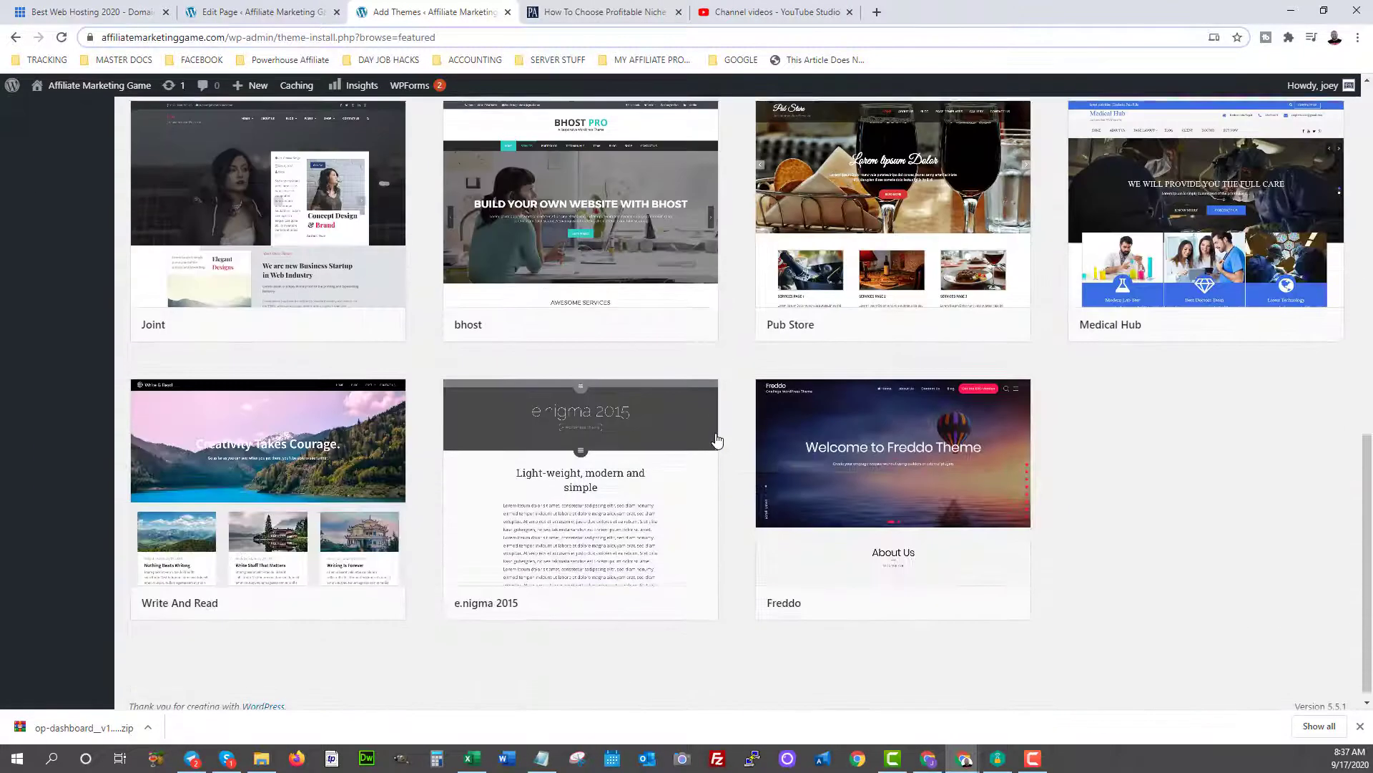
scroll(718, 440, up, 12)
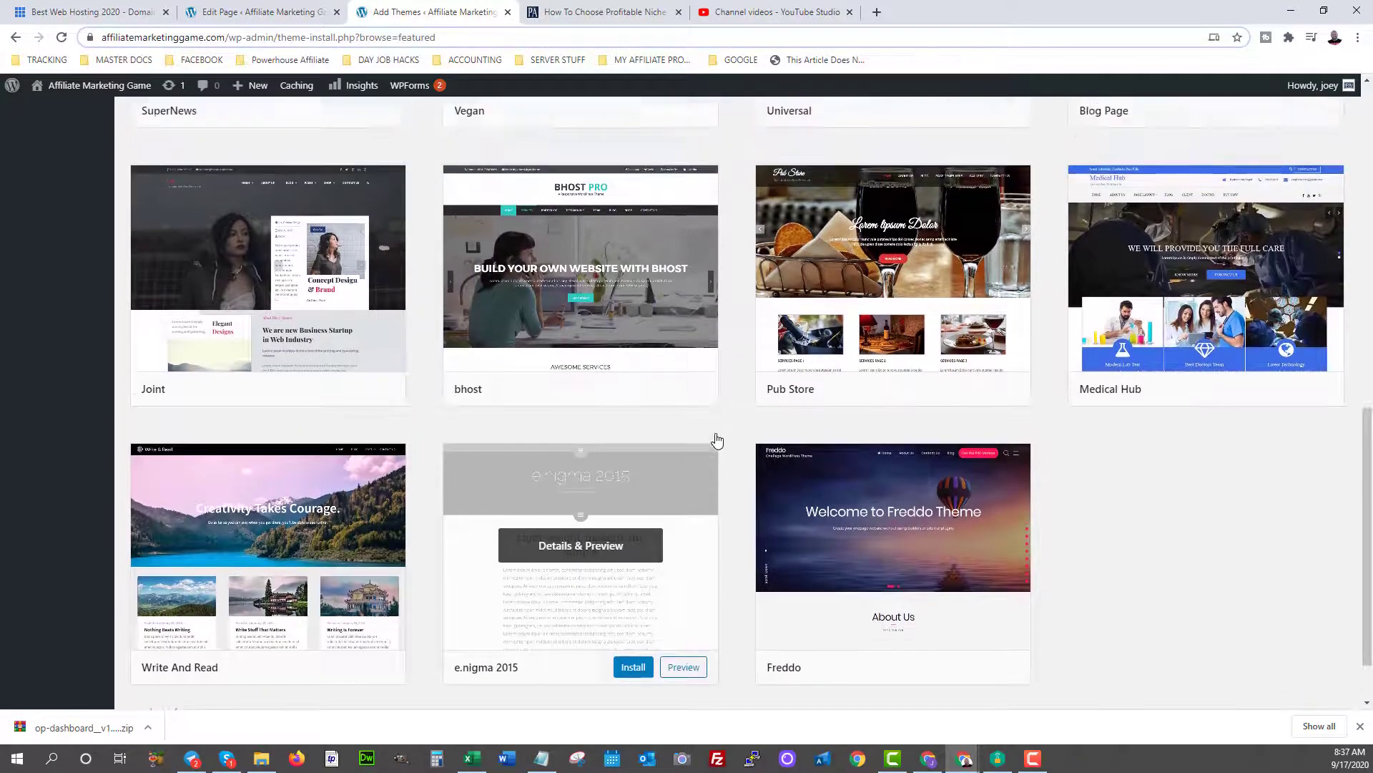
scroll(718, 439, down, 12)
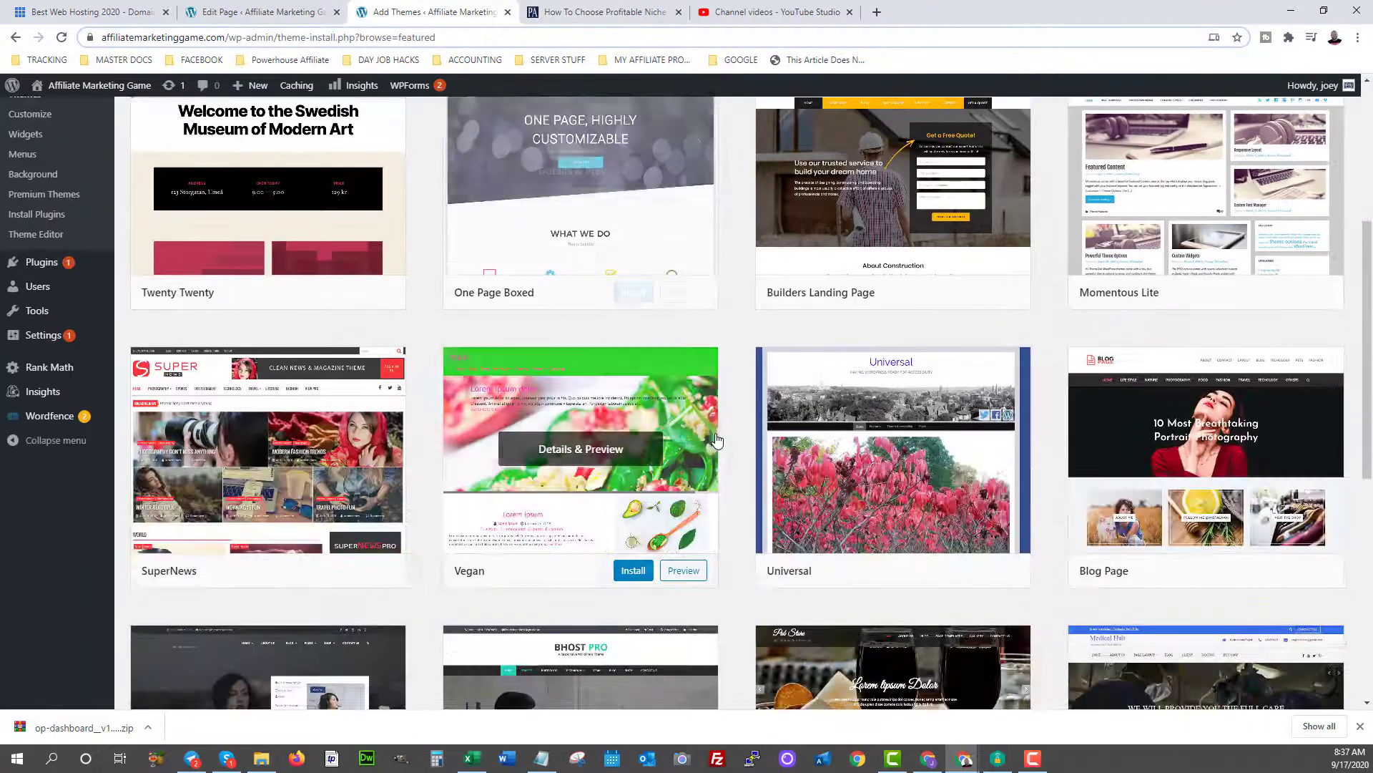
scroll(717, 439, up, 12)
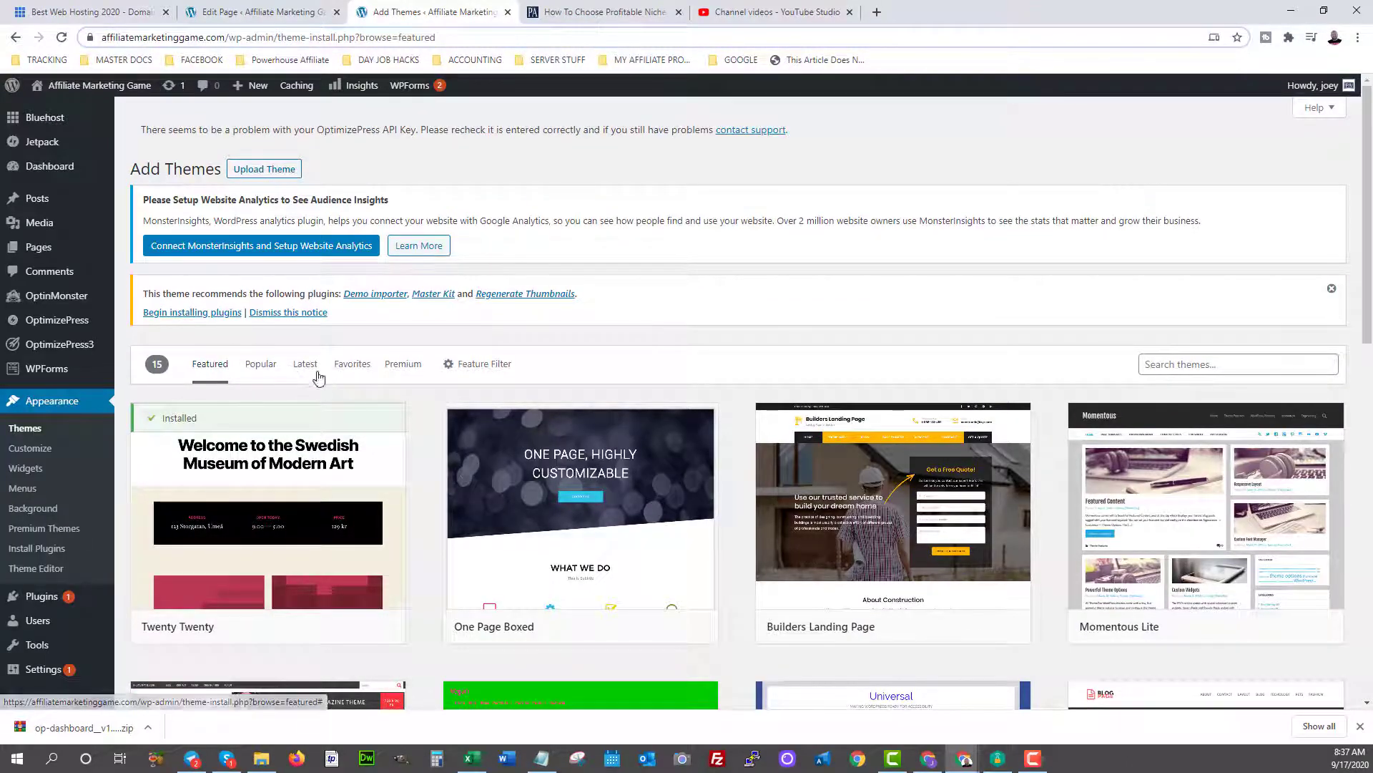
Install the Momentous Lite theme and activate it.
mouse_move(814, 466)
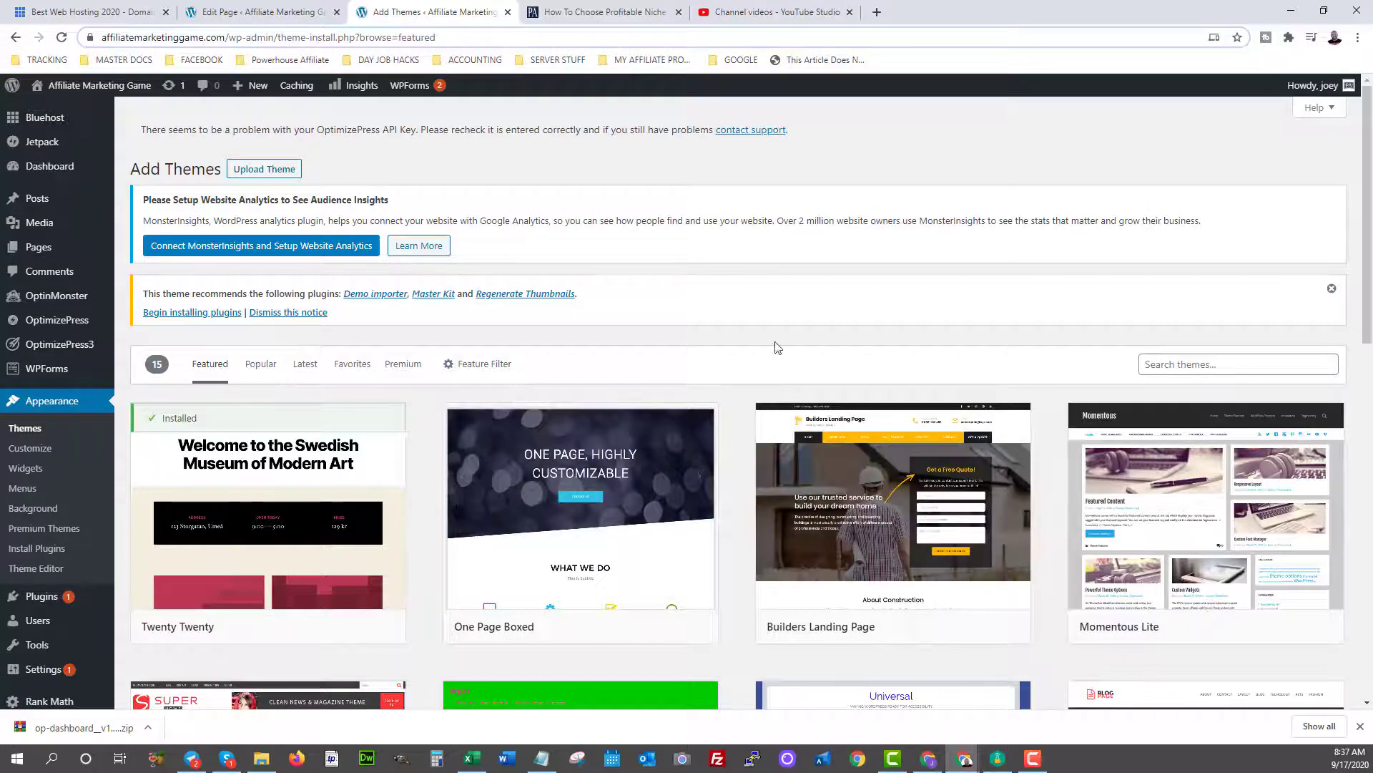
scroll(908, 343, down, 3)
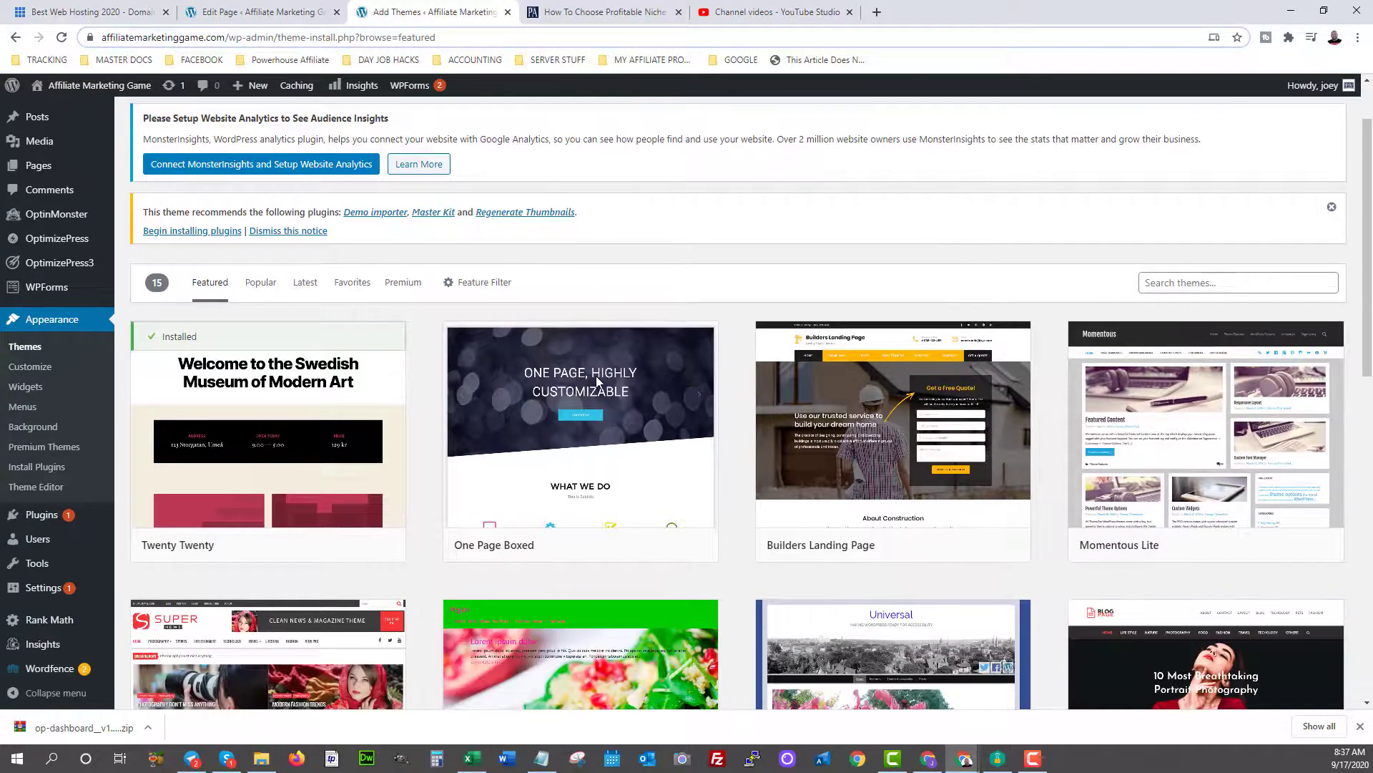
scroll(722, 250, up, 3)
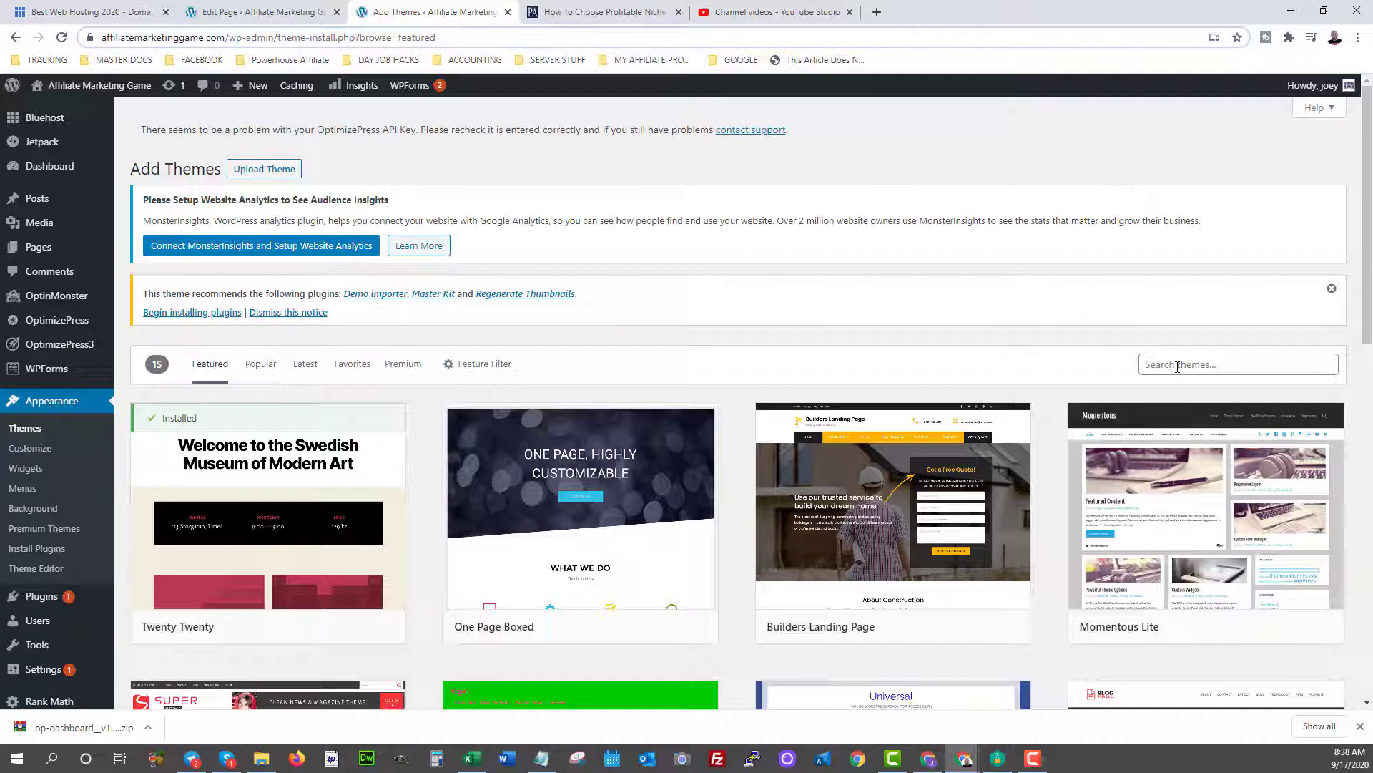
scroll(894, 444, down, 2)
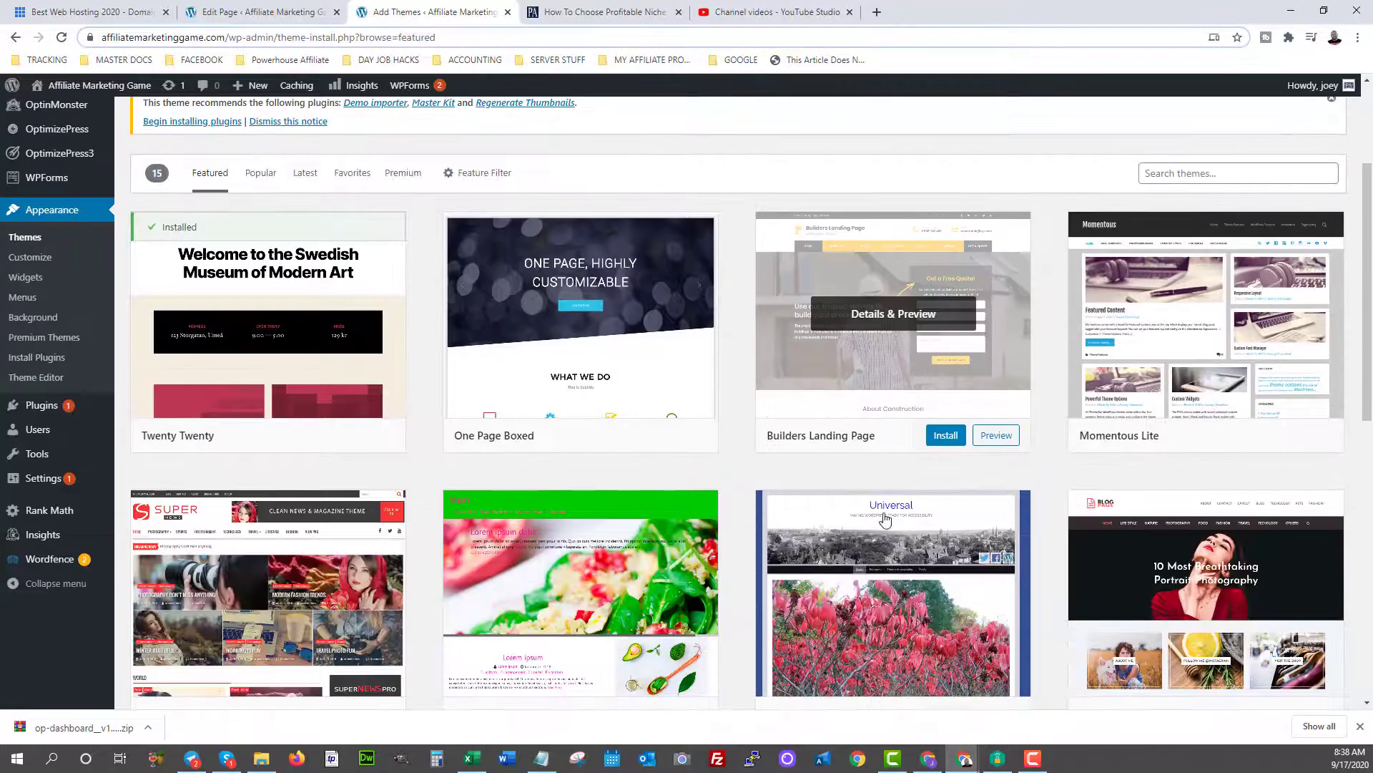
click(1260, 435)
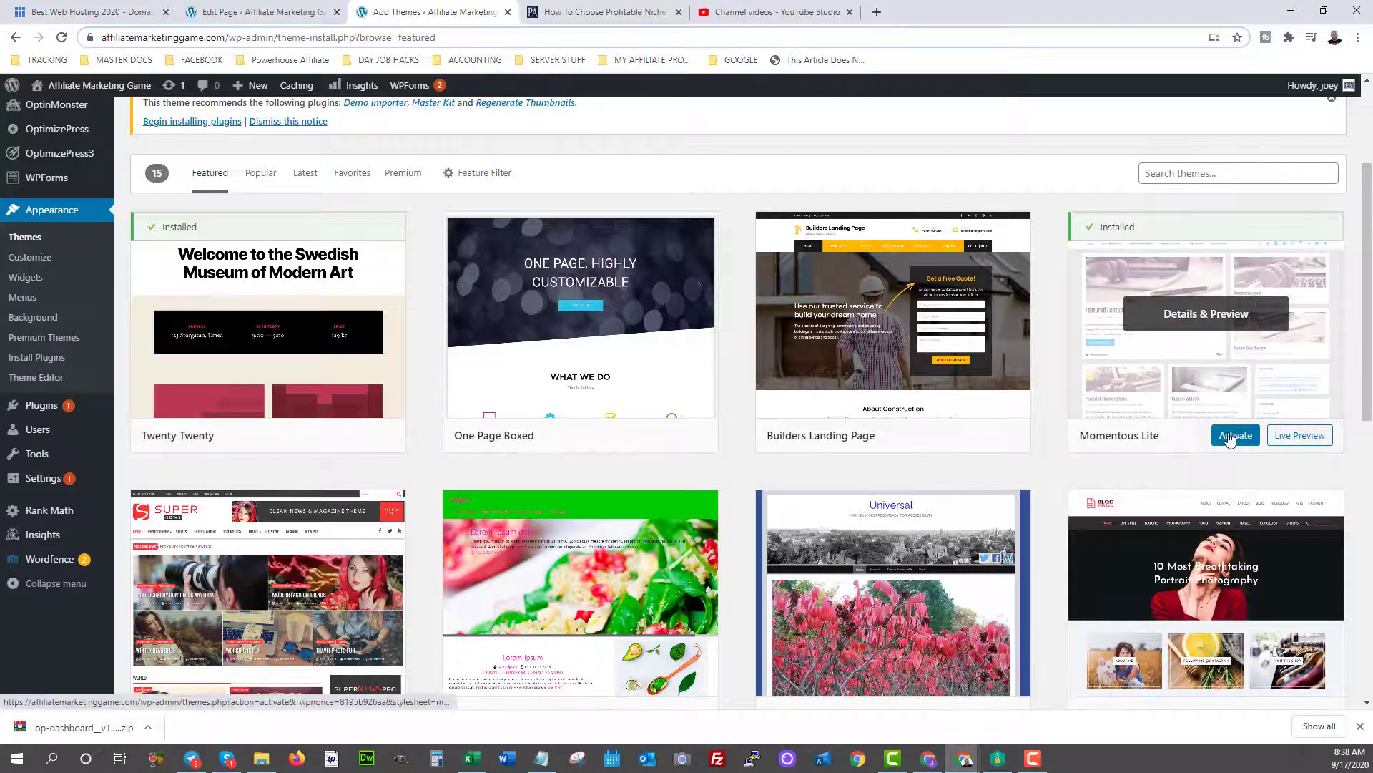
click(1230, 438)
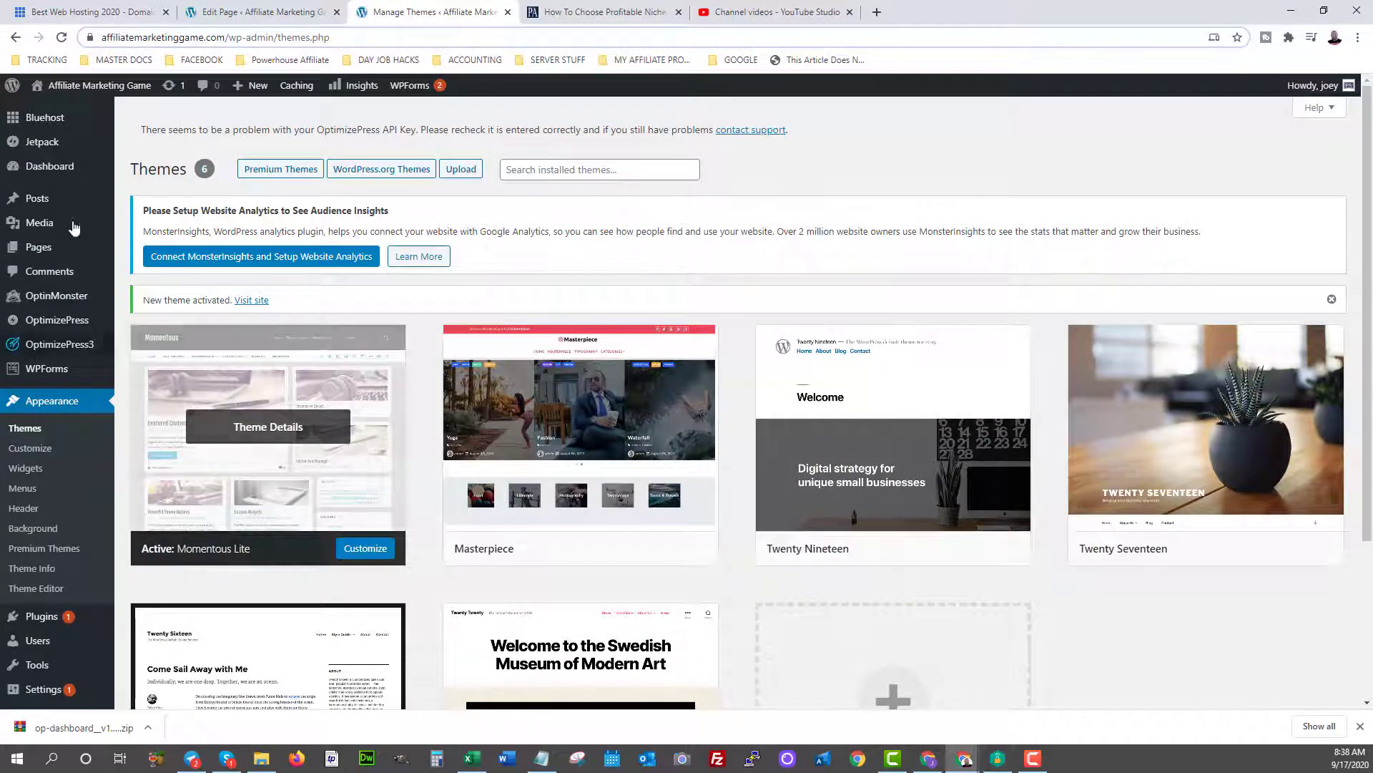
Visit the live site in its new Momentous Lite theme, then launch the Customizer.
mouse_move(74, 93)
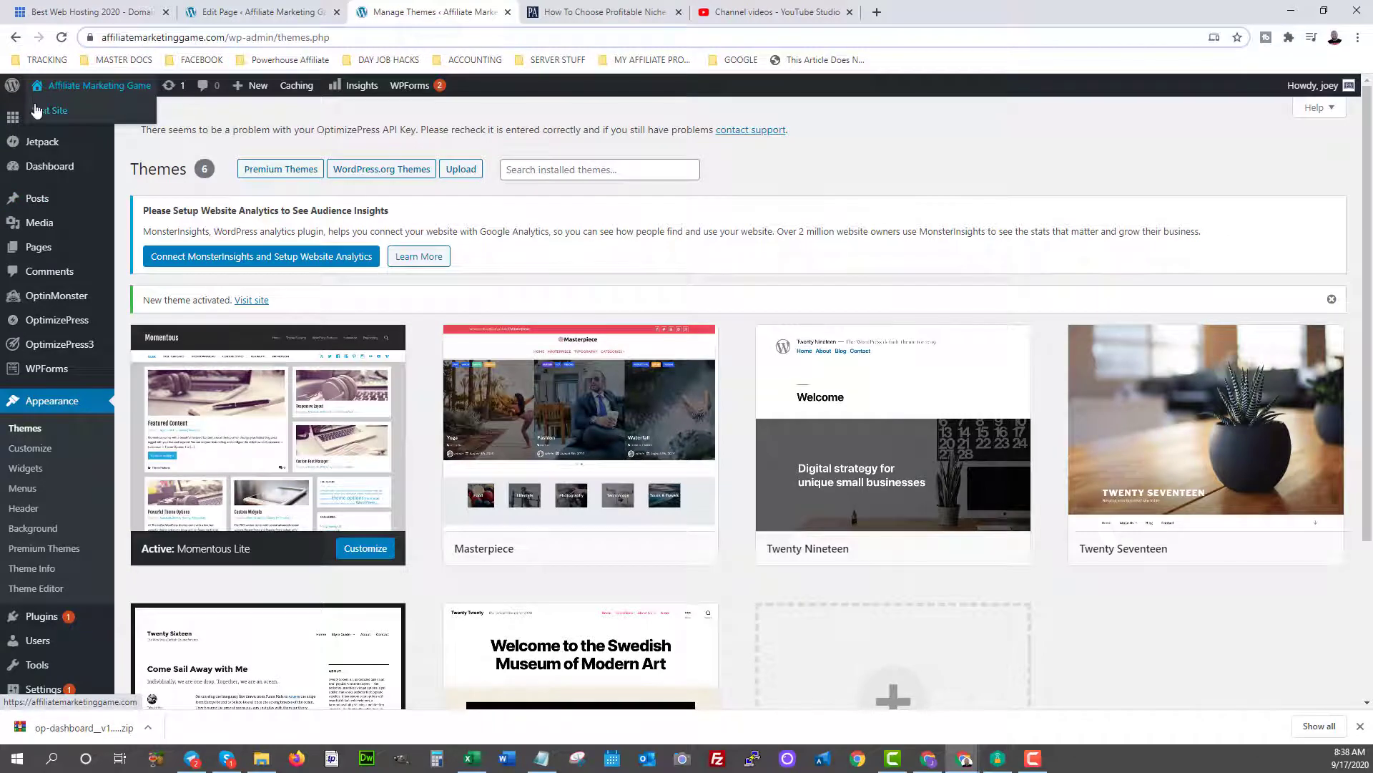
click(44, 115)
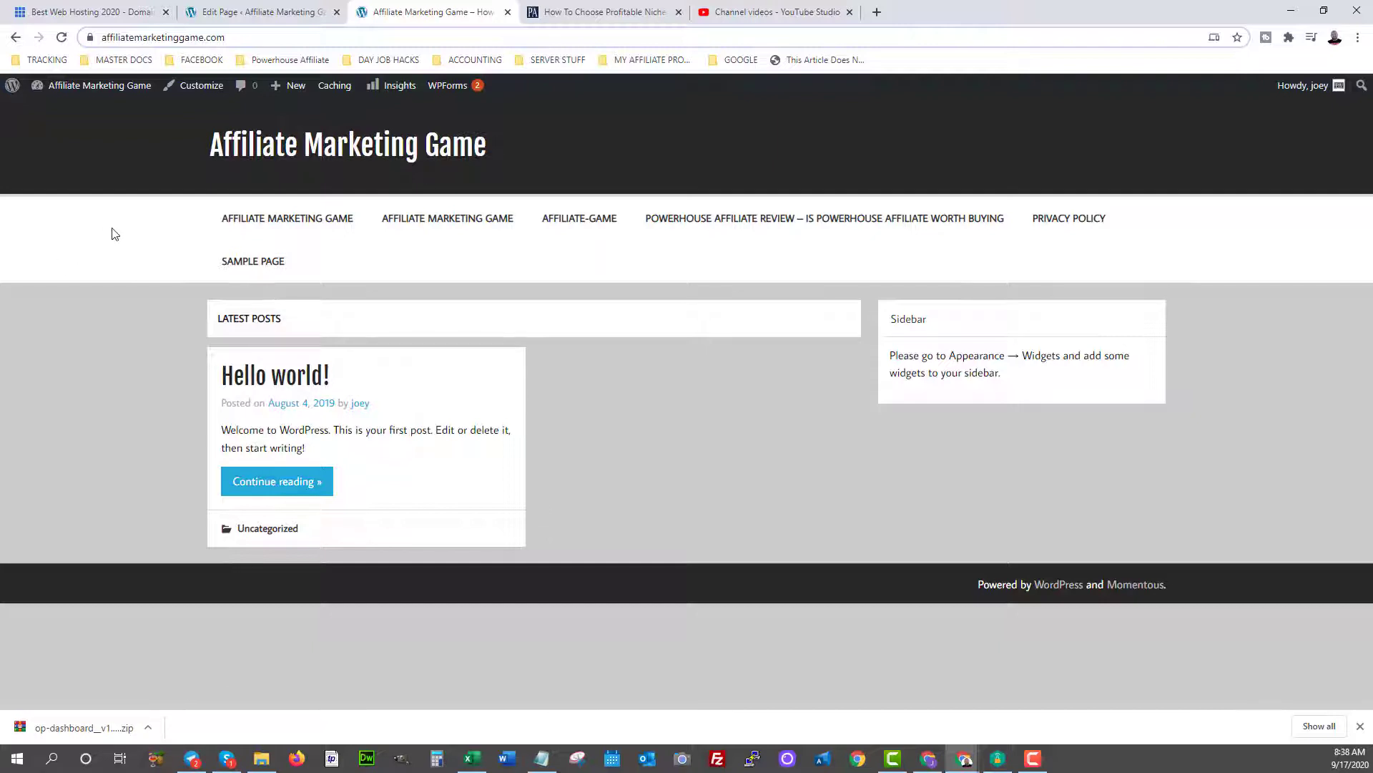
click(201, 93)
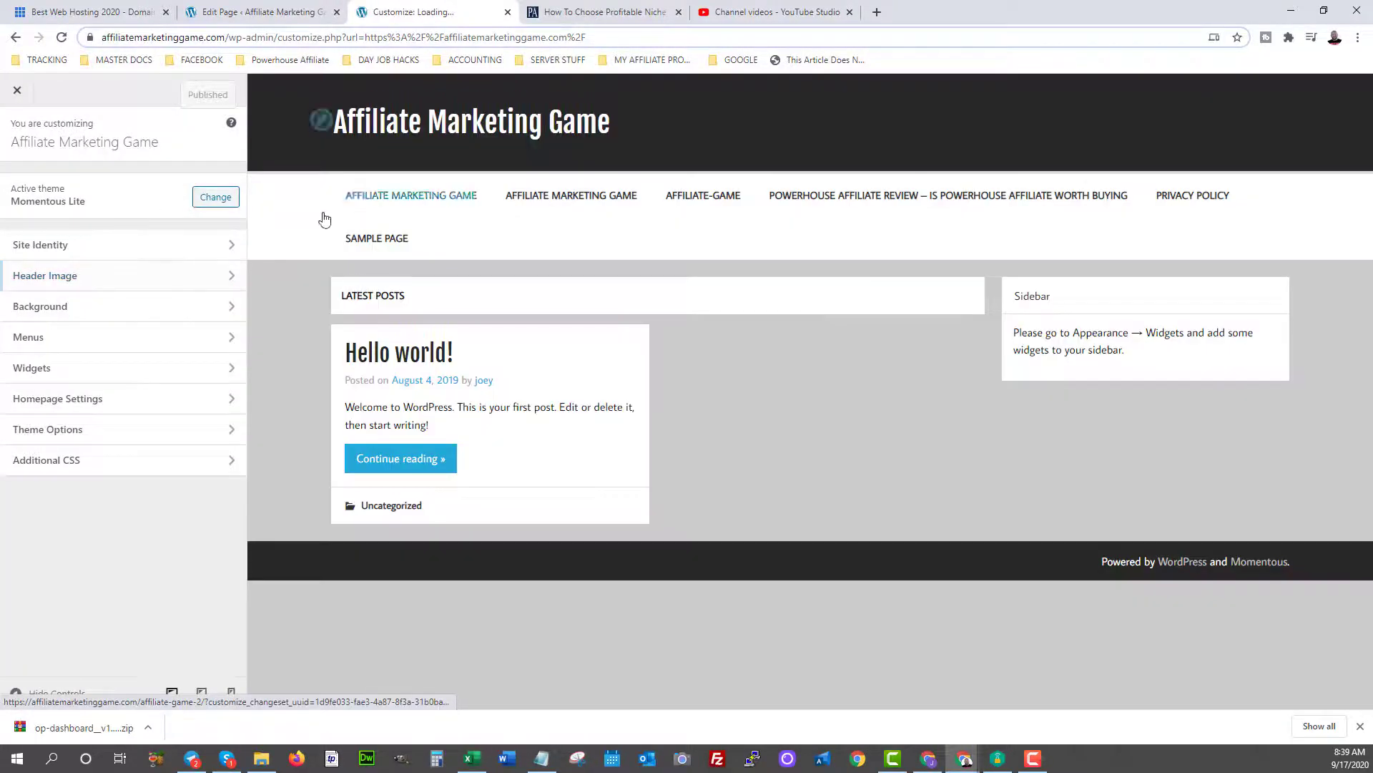
Set simple-logo-1 as the uncropped site logo, turn off Display Site Title, and publish.
click(230, 246)
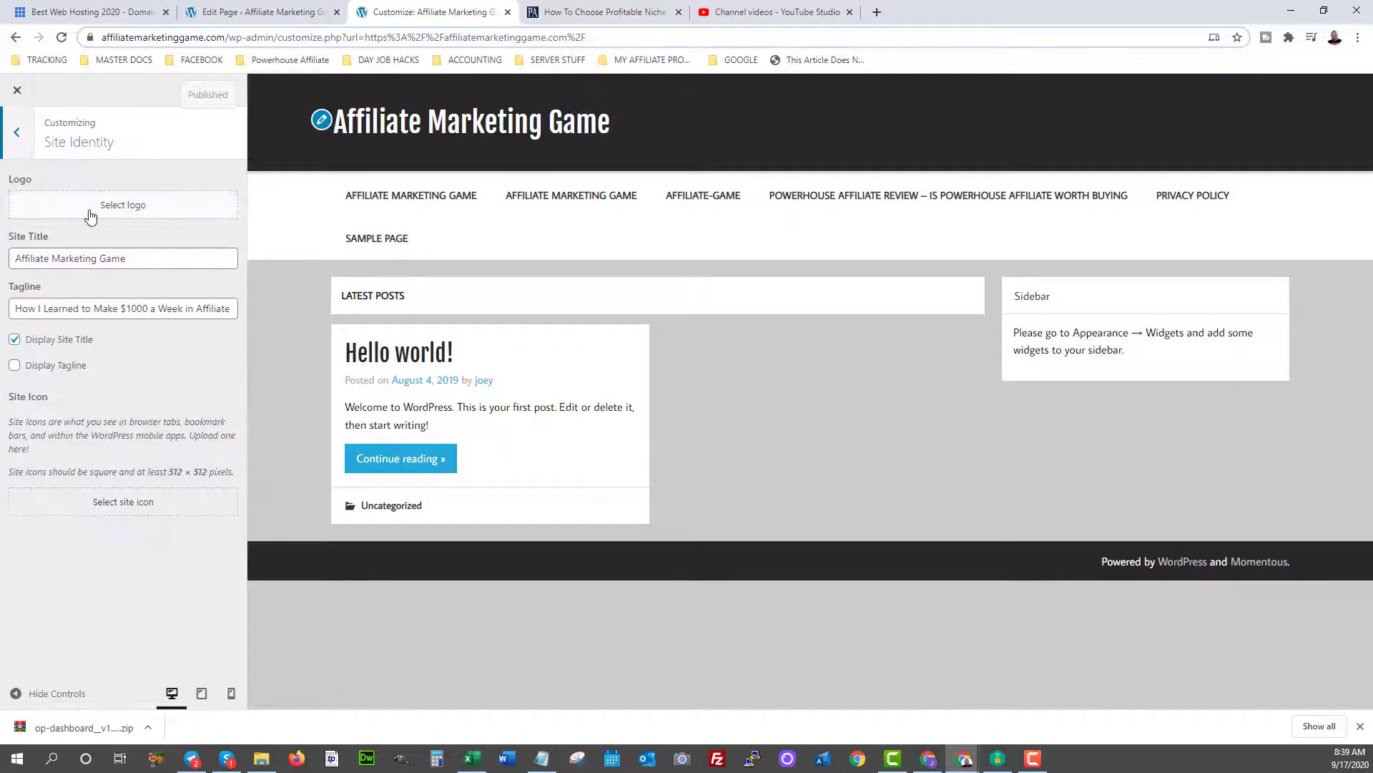
click(118, 209)
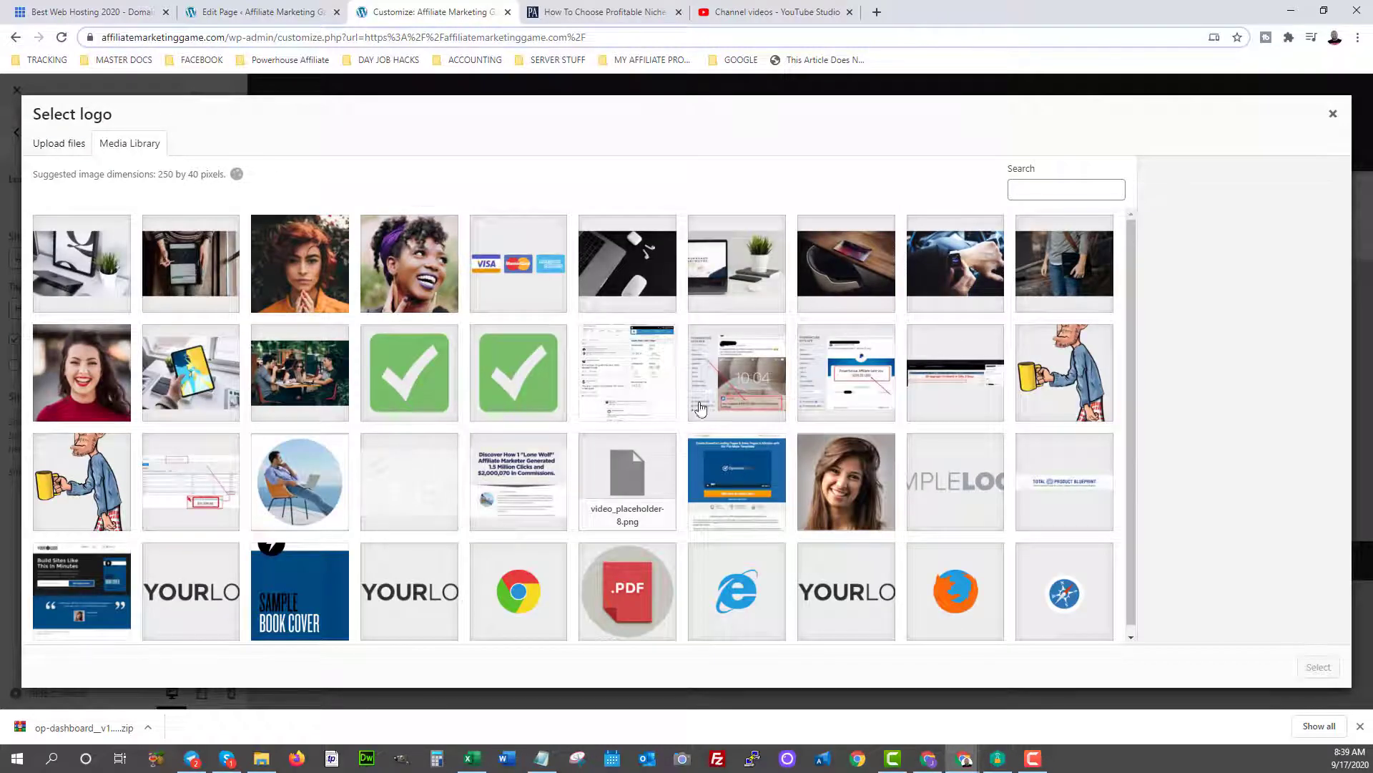
scroll(786, 440, down, 1)
click(921, 486)
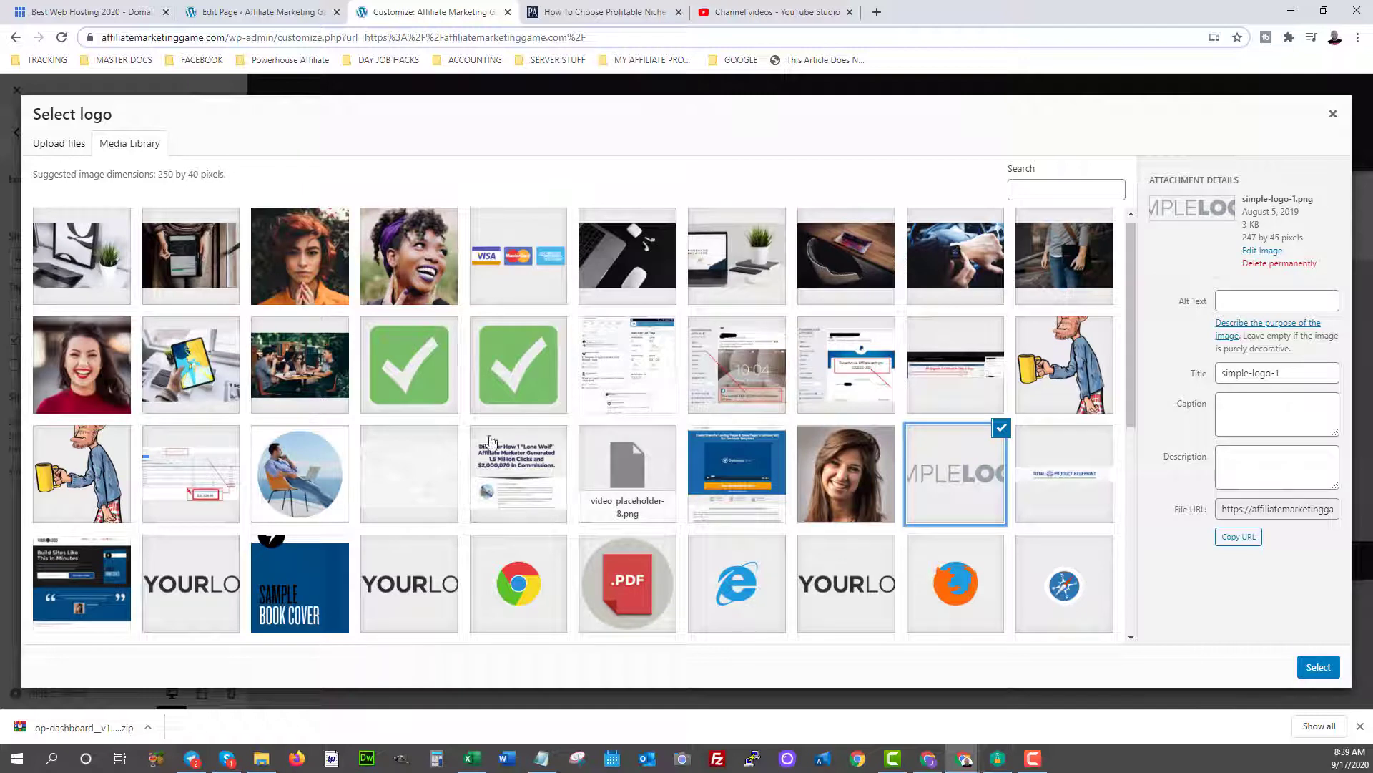
click(1320, 666)
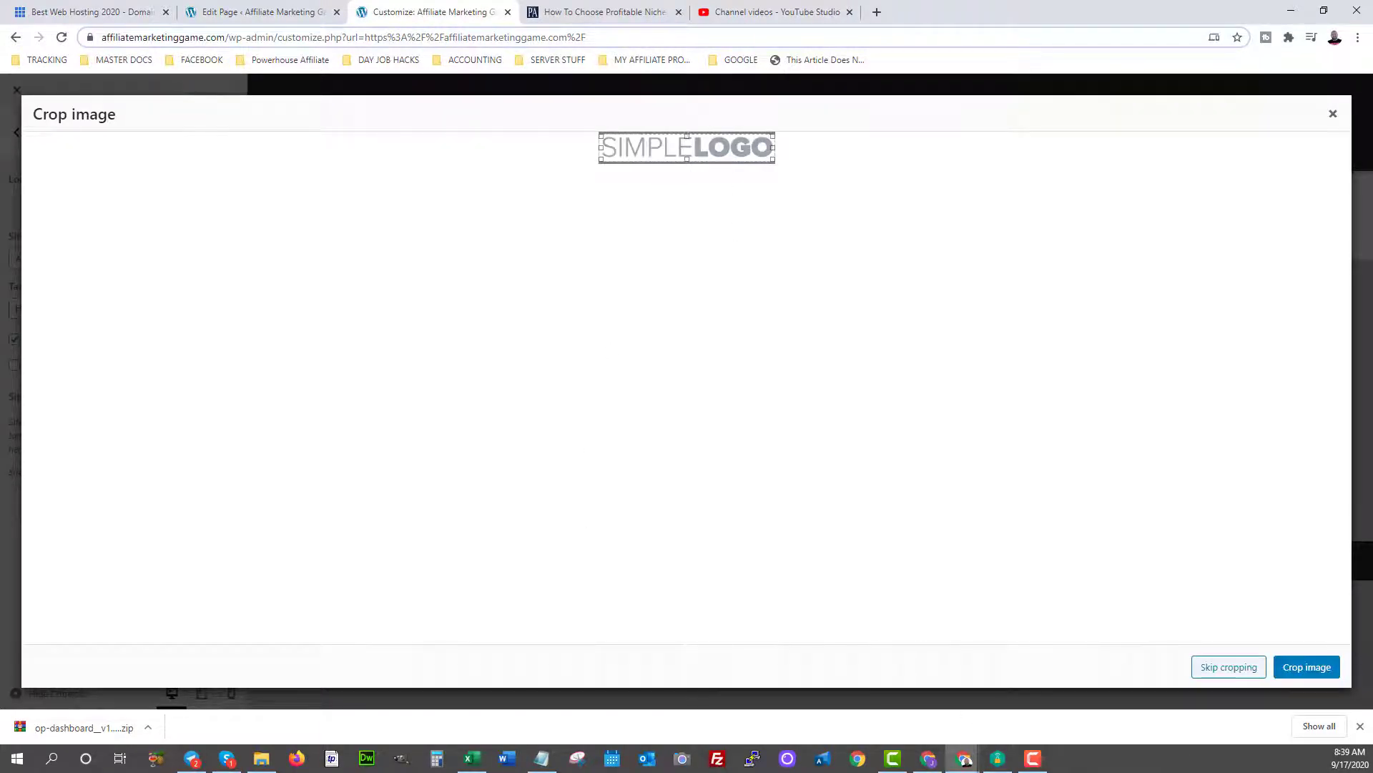
click(1307, 667)
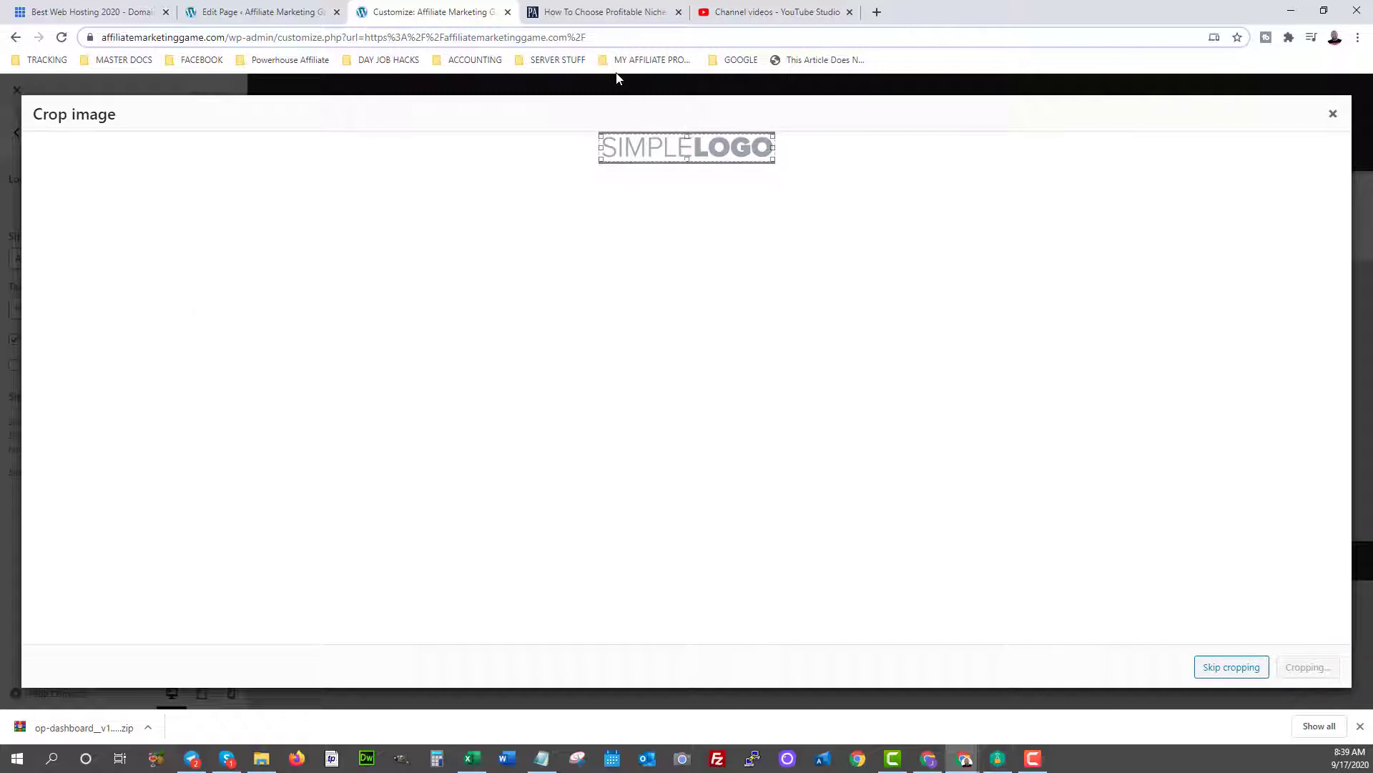
click(1230, 667)
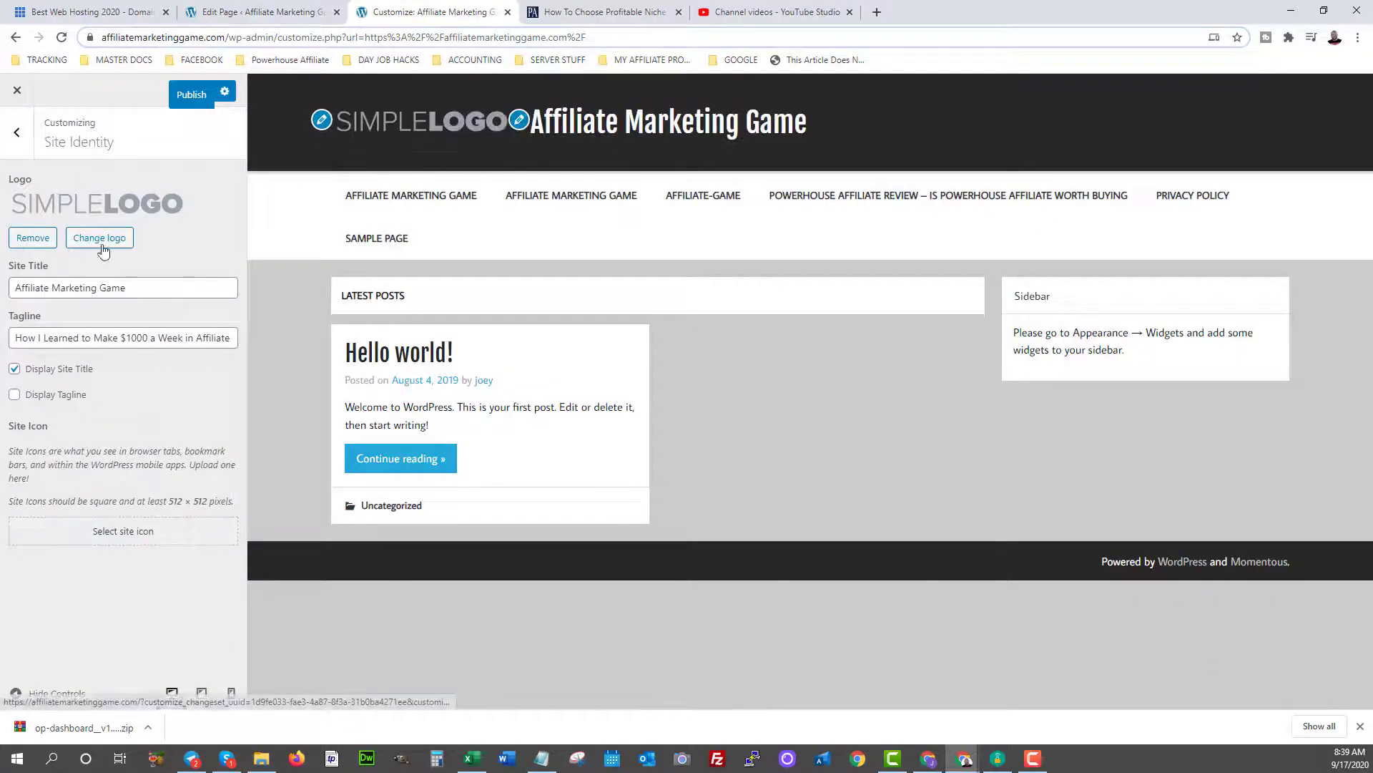
click(15, 372)
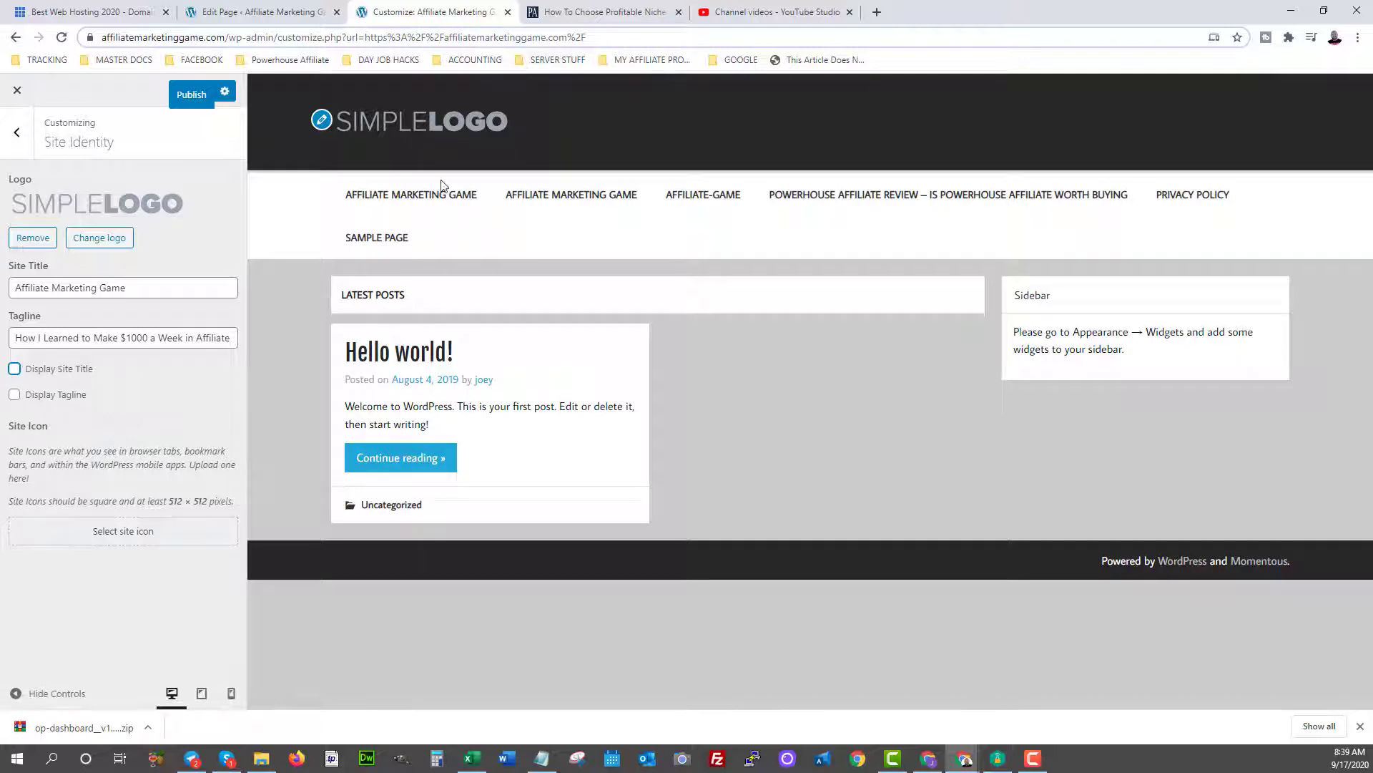
click(193, 98)
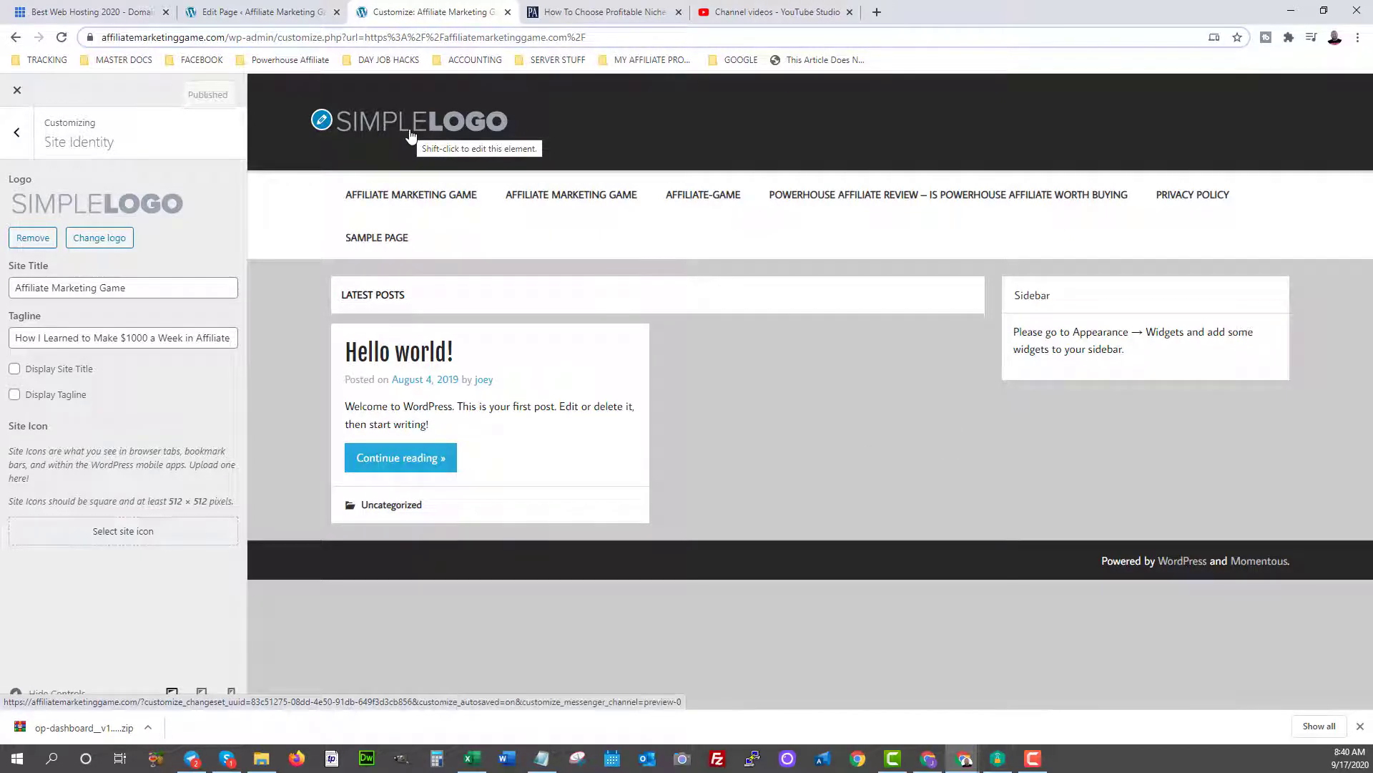
Leave the Customizer, return to the dashboard, and open the All Posts list.
click(17, 91)
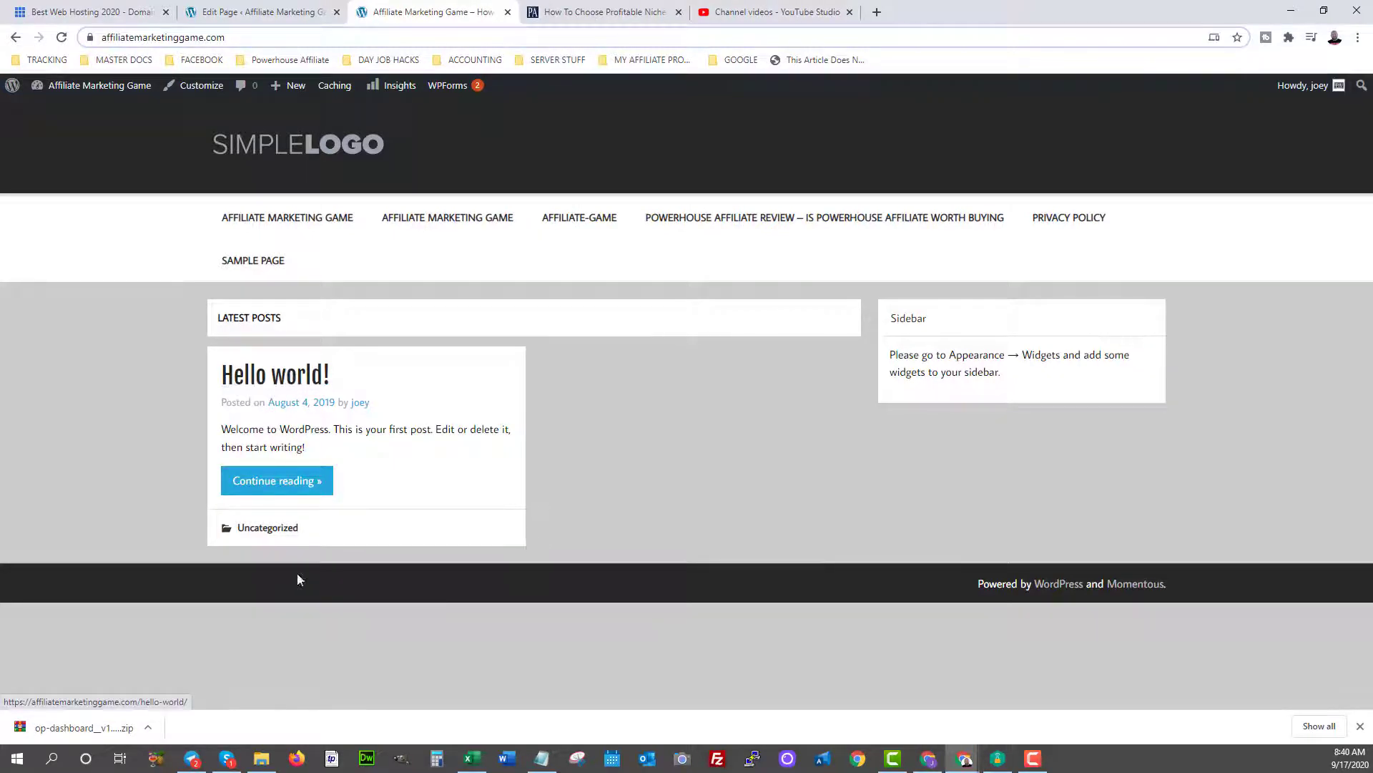
click(285, 379)
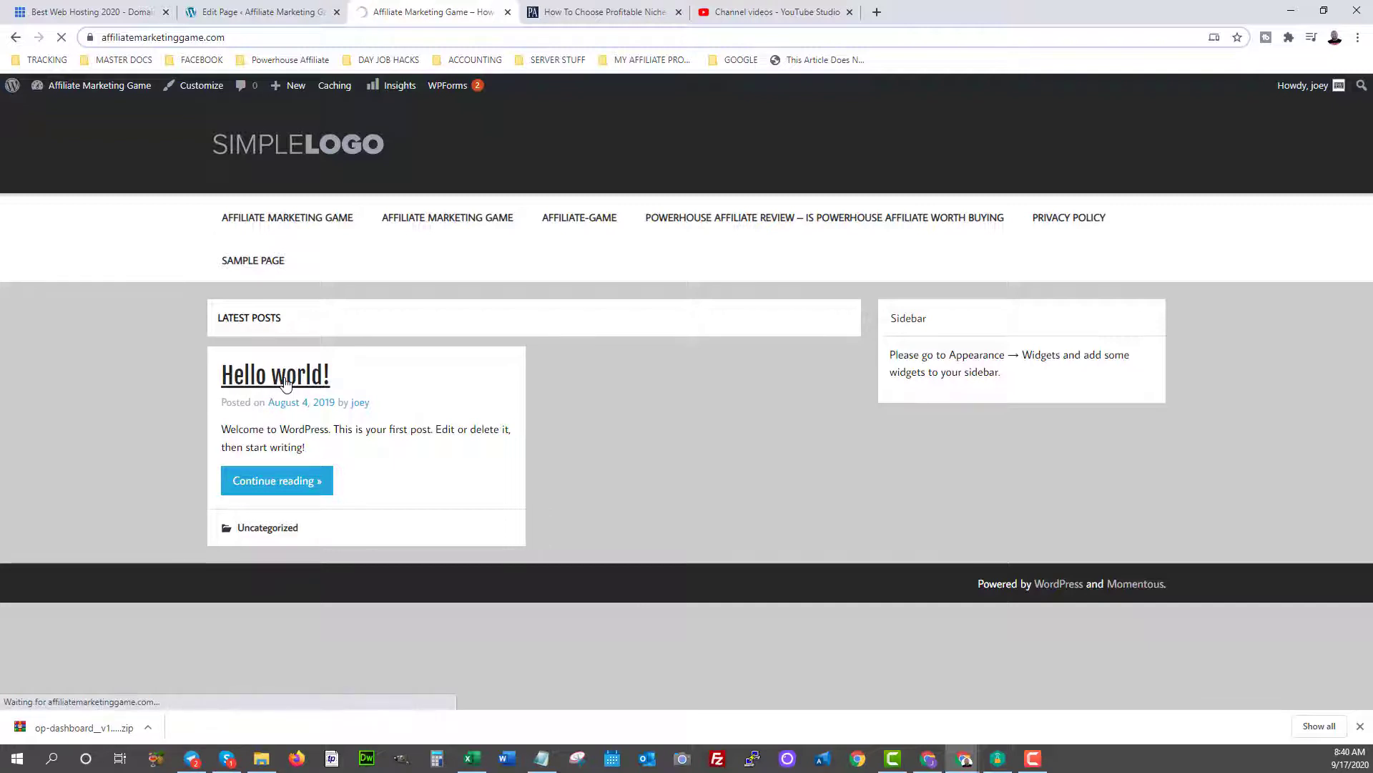
mouse_move(43, 85)
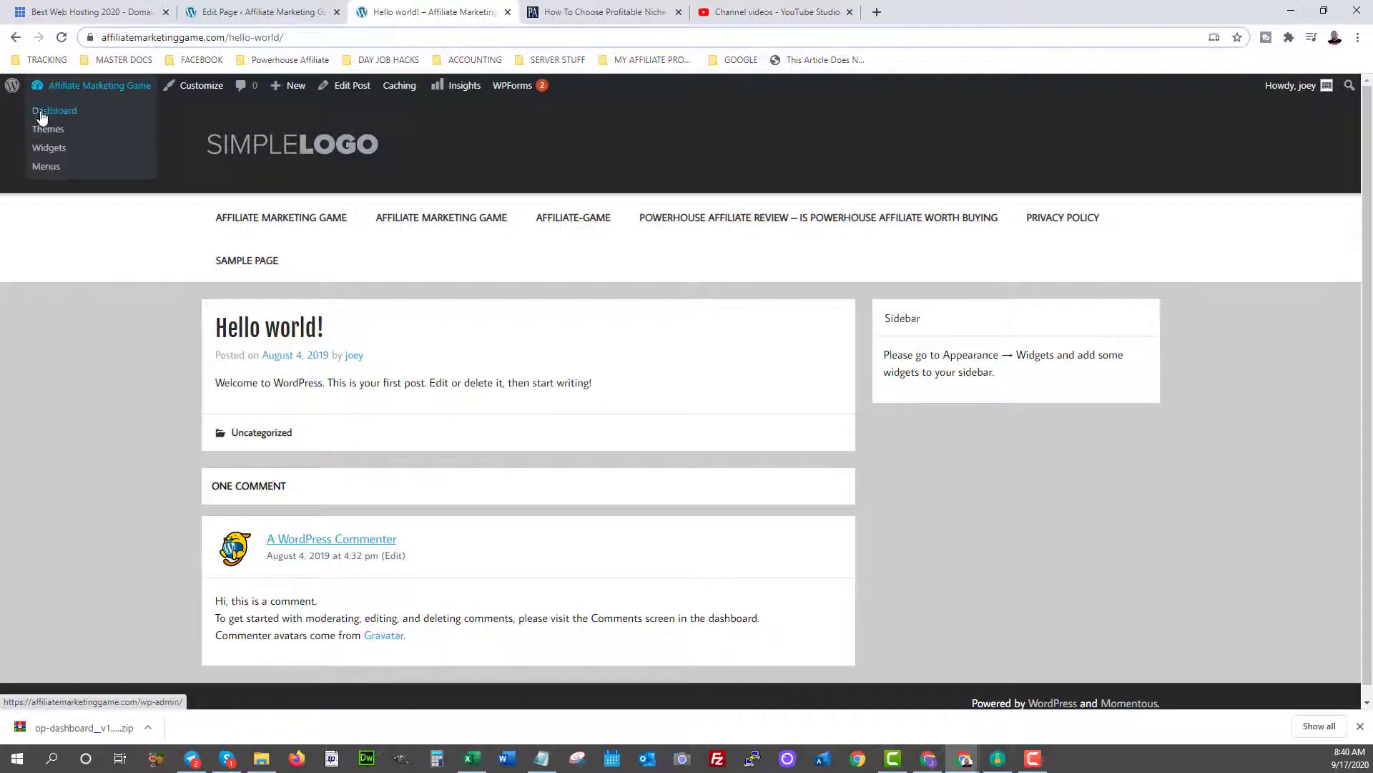
click(44, 116)
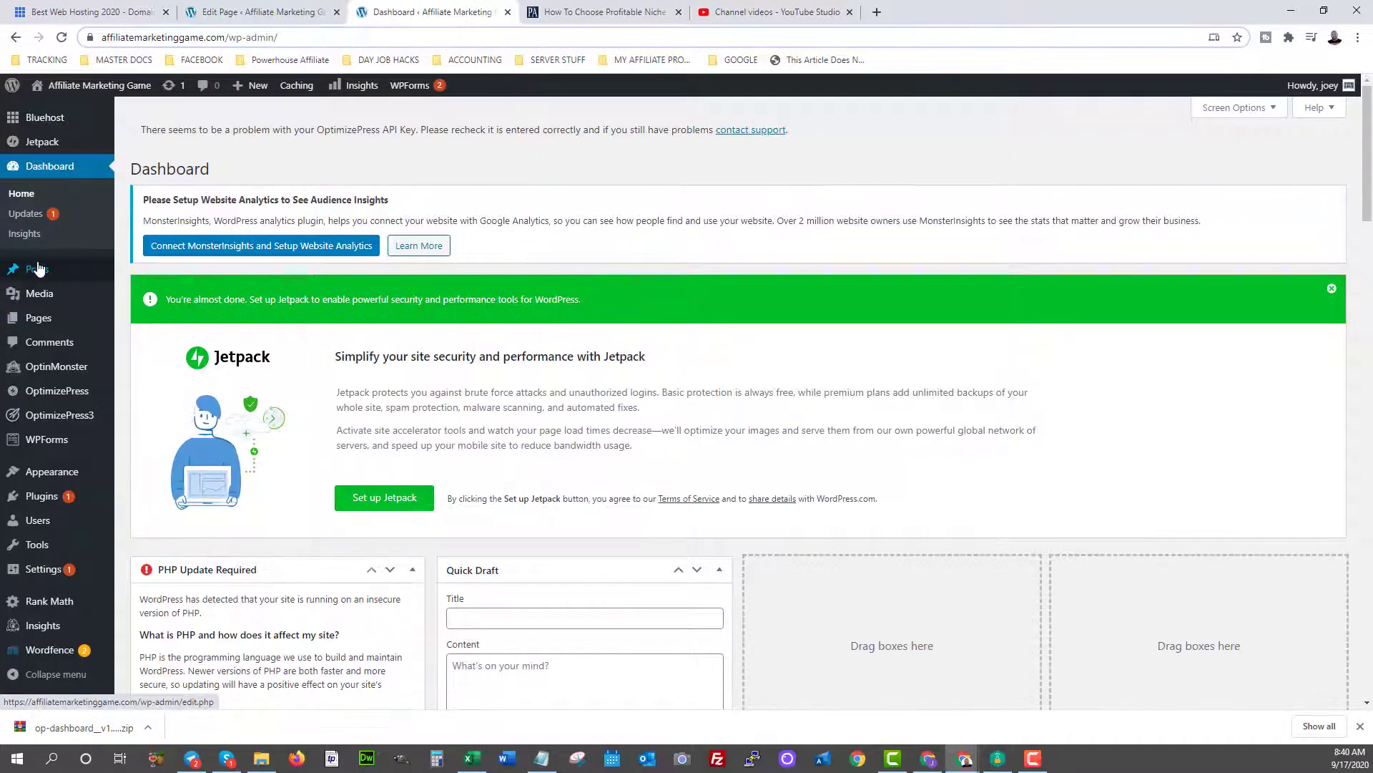
mouse_move(34, 279)
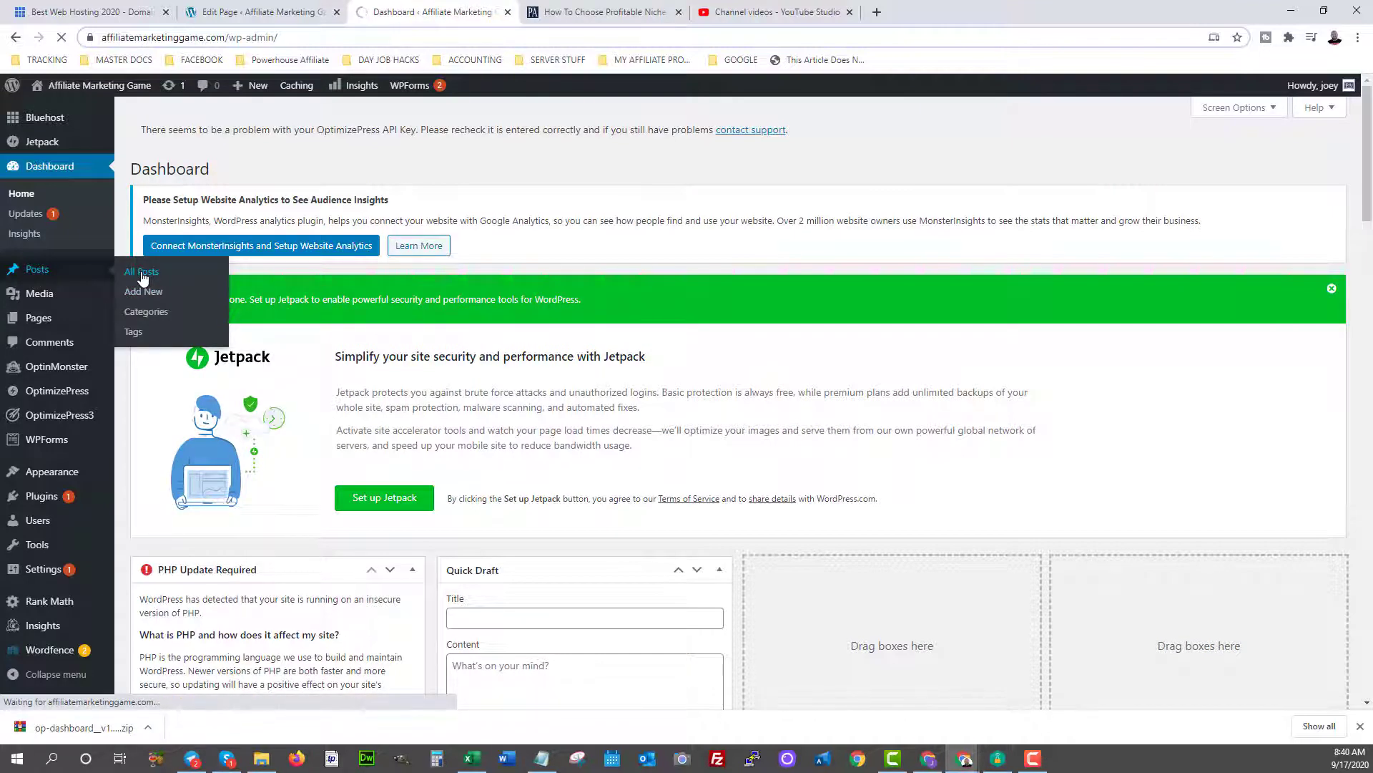
click(143, 277)
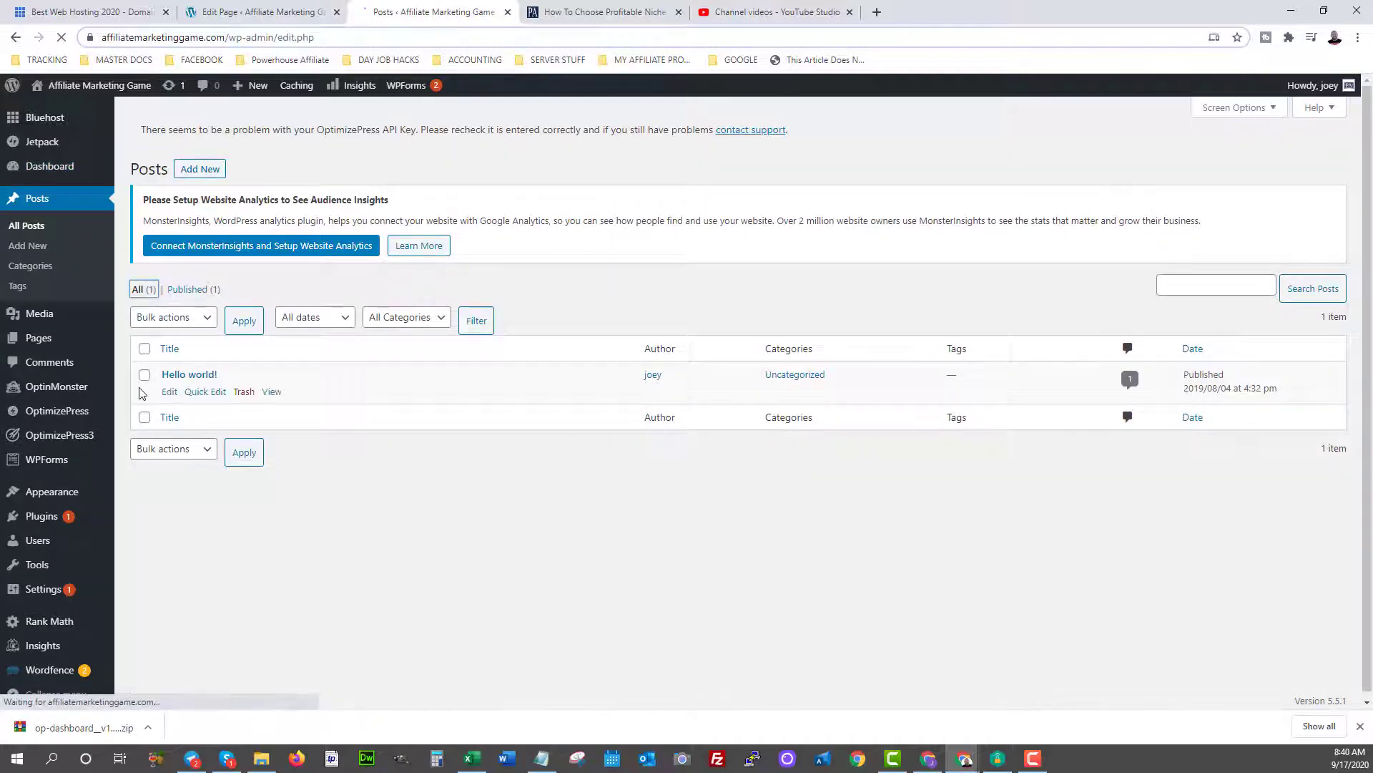
Retitle the Hello world! post to 'Top 5 Affiliate Marketing Training Programs'.
click(165, 396)
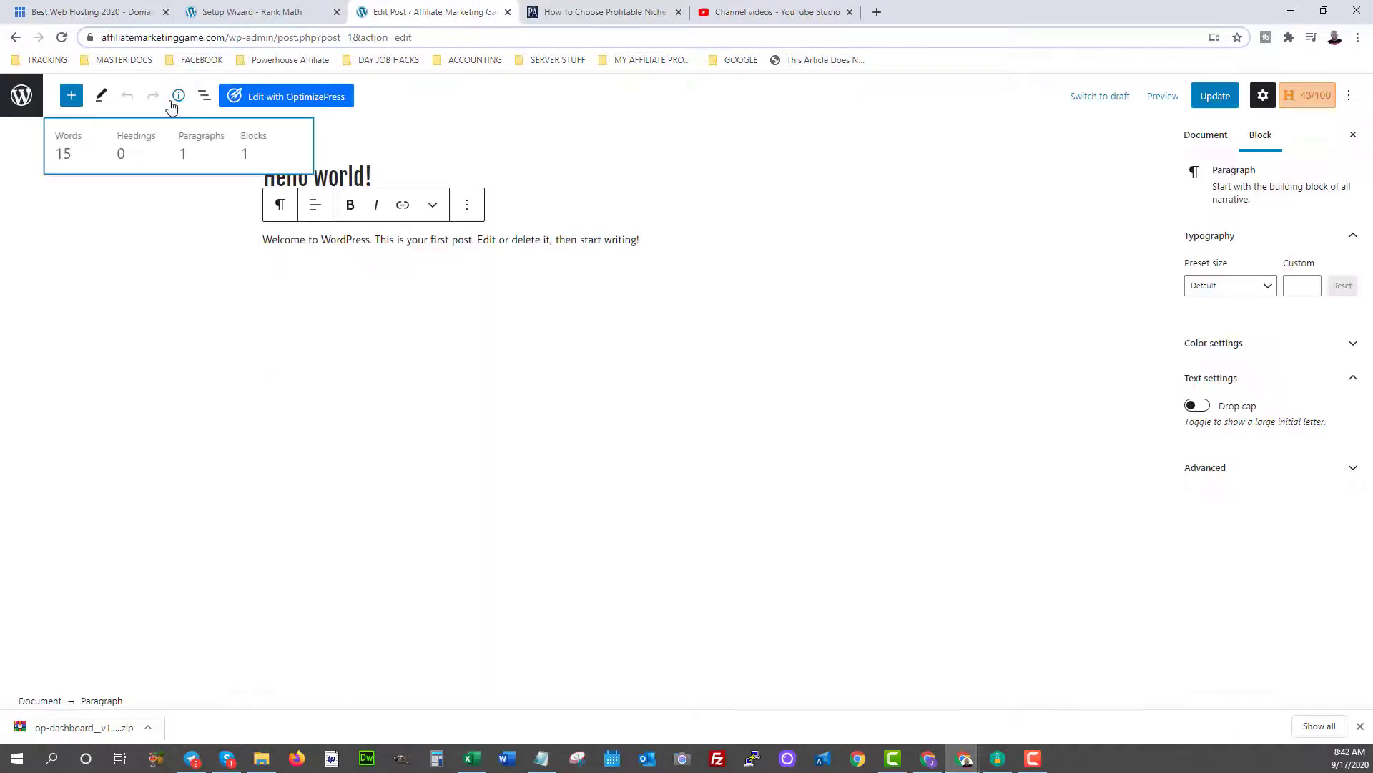
click(326, 170)
click(326, 170)
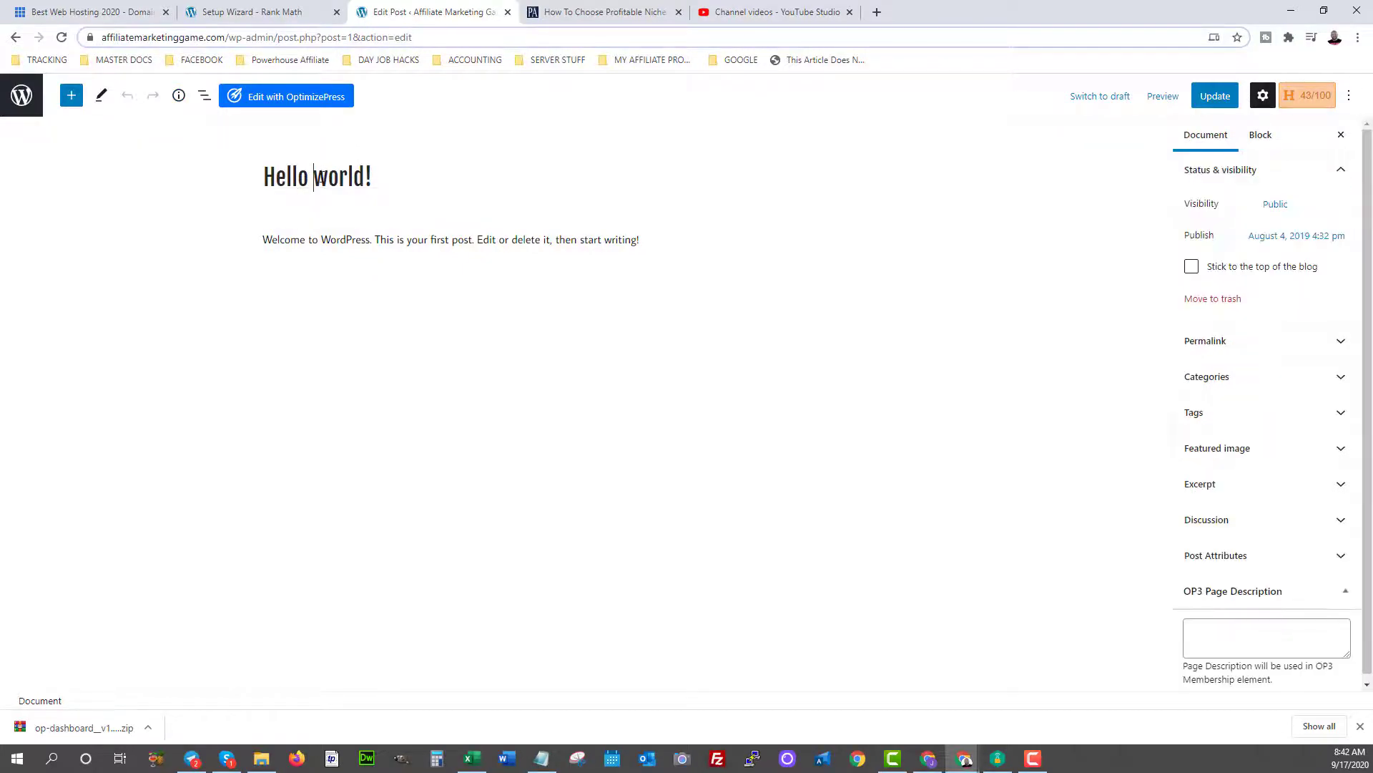
drag(398, 163, 70, 182)
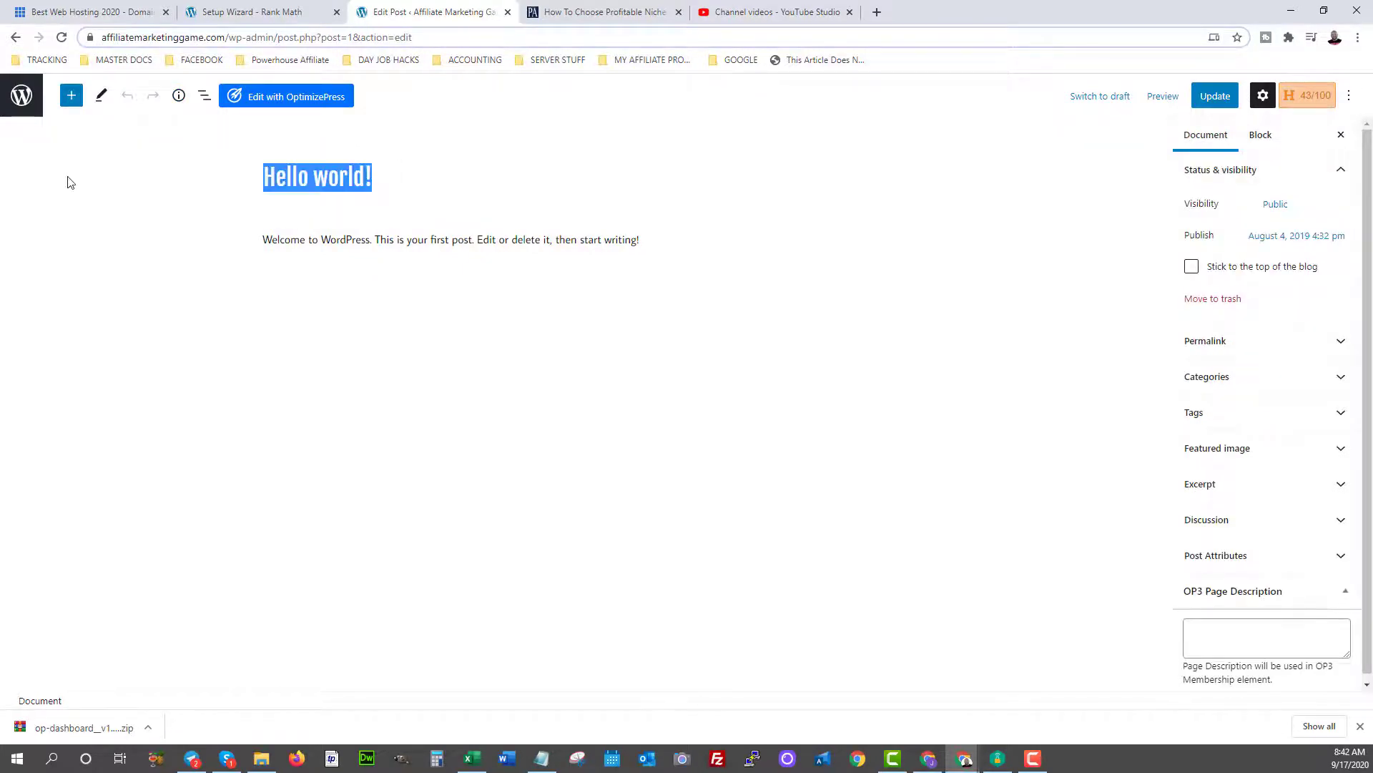
text(Top 5 A)
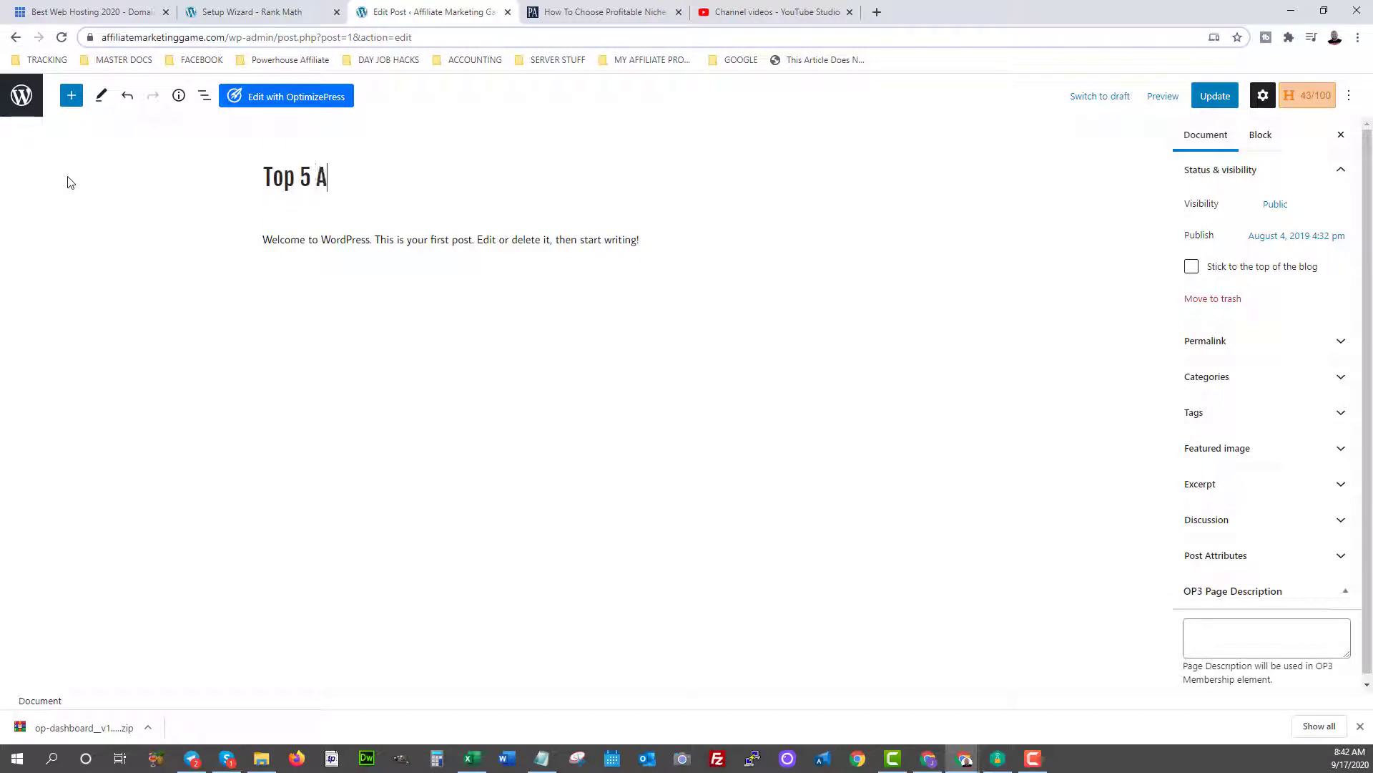
text(ffiliate Marketi)
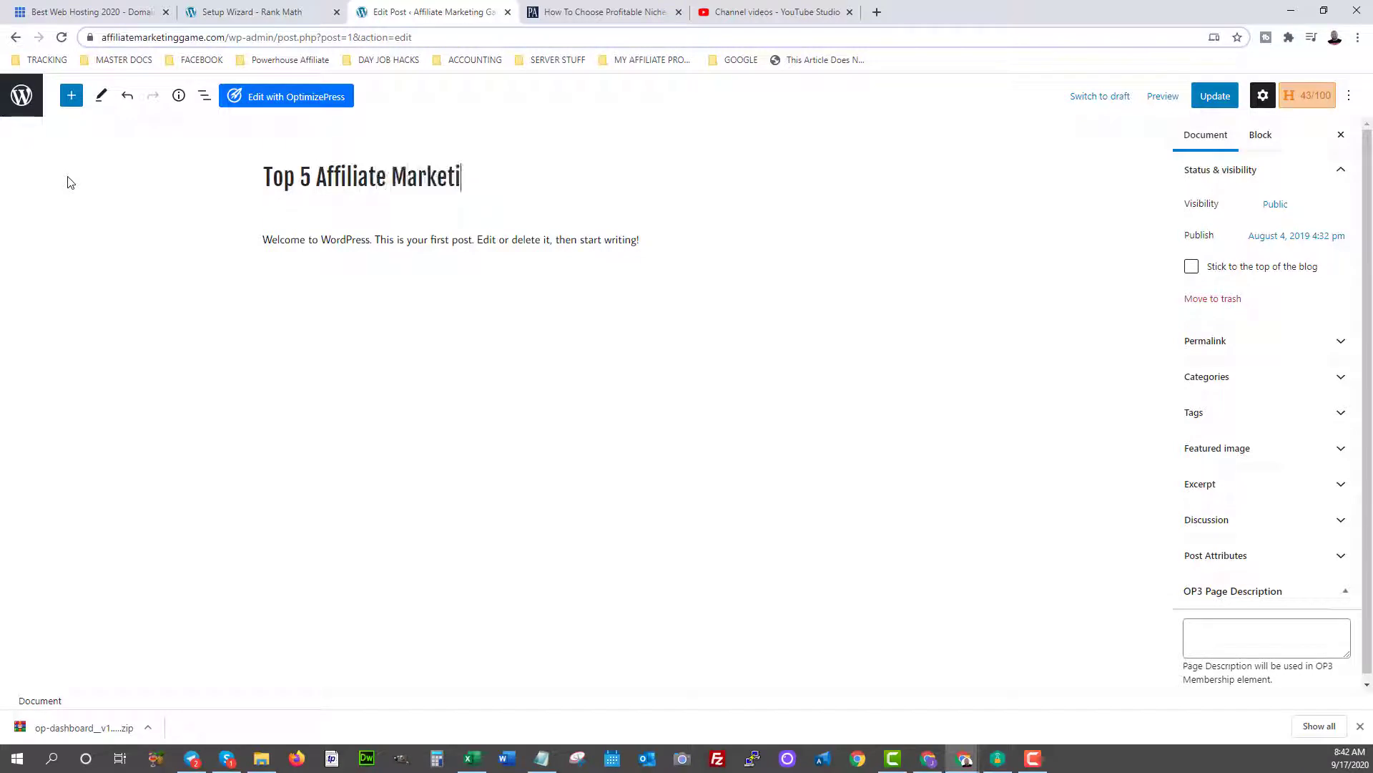
text(ng Training P)
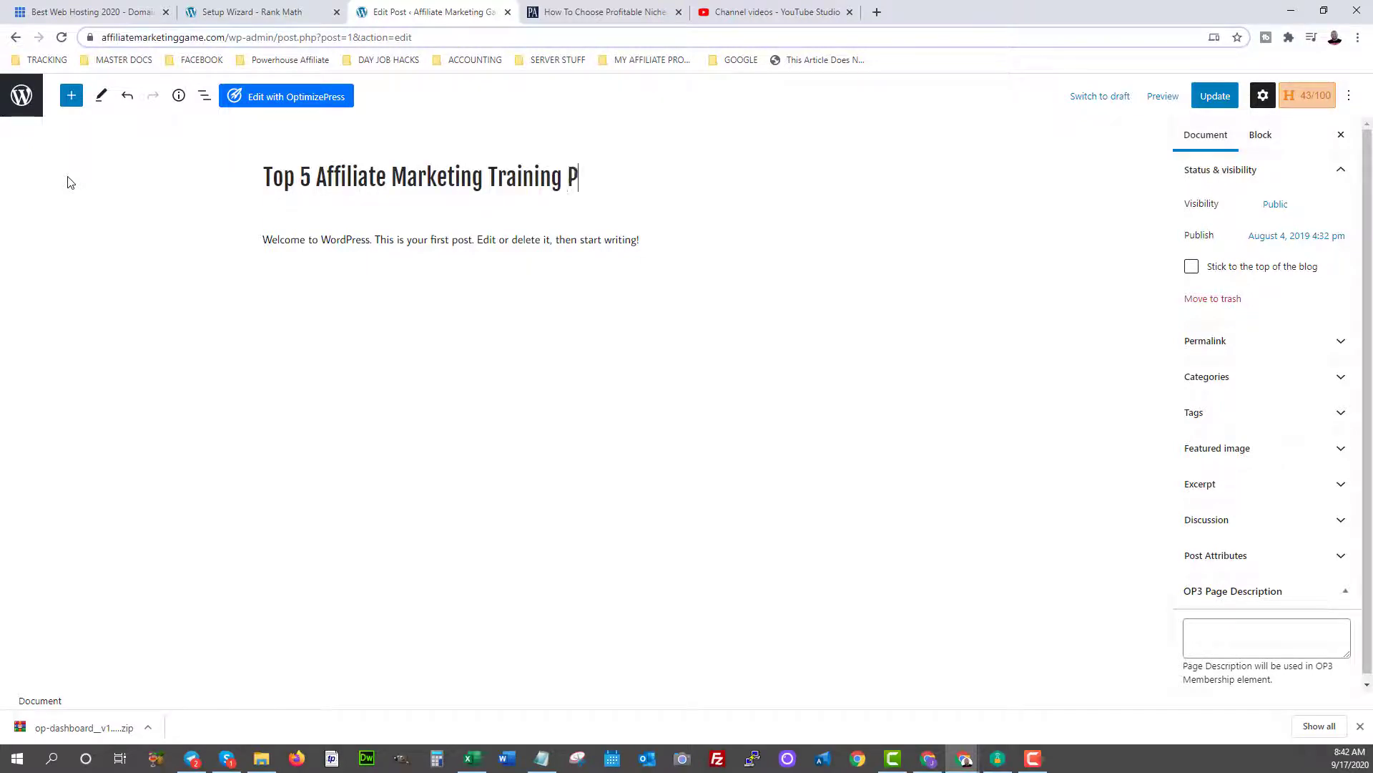
text(rogram )
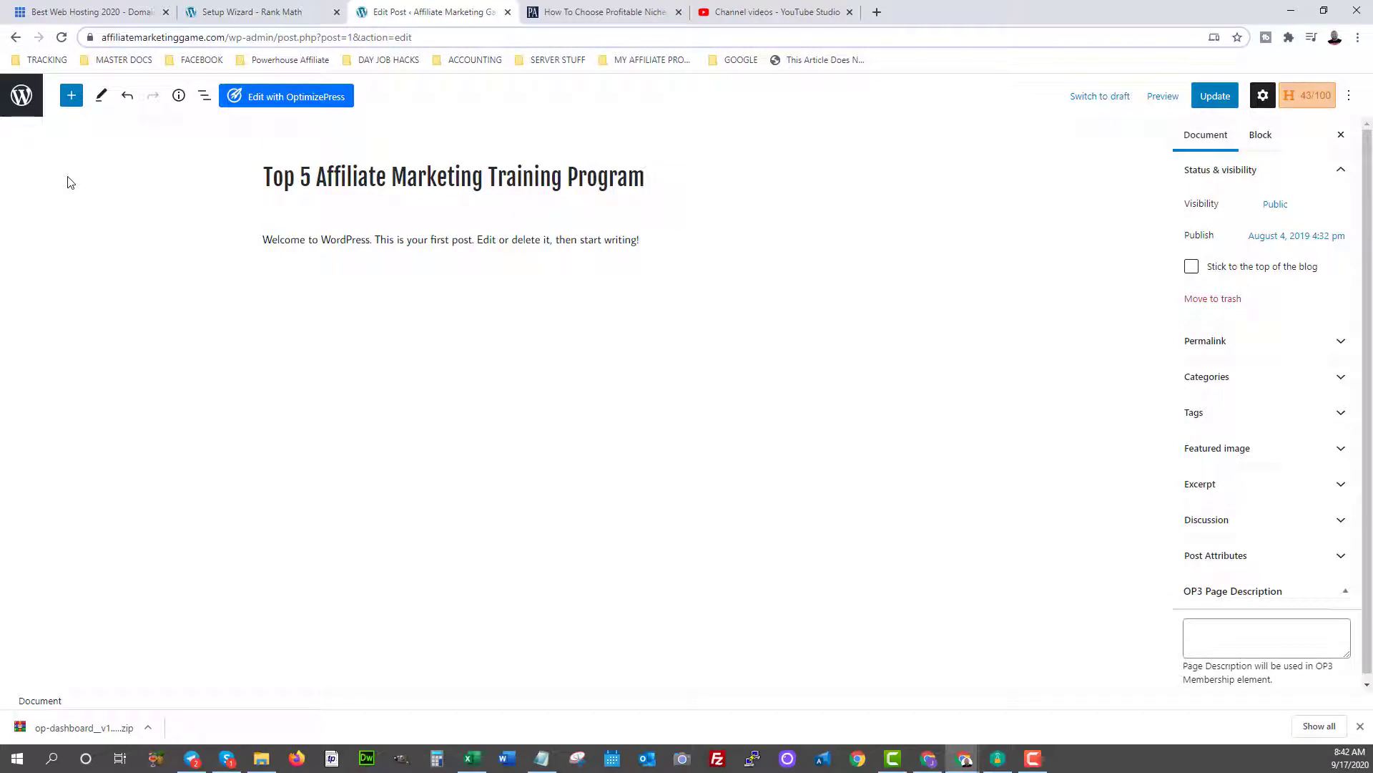
text(s)
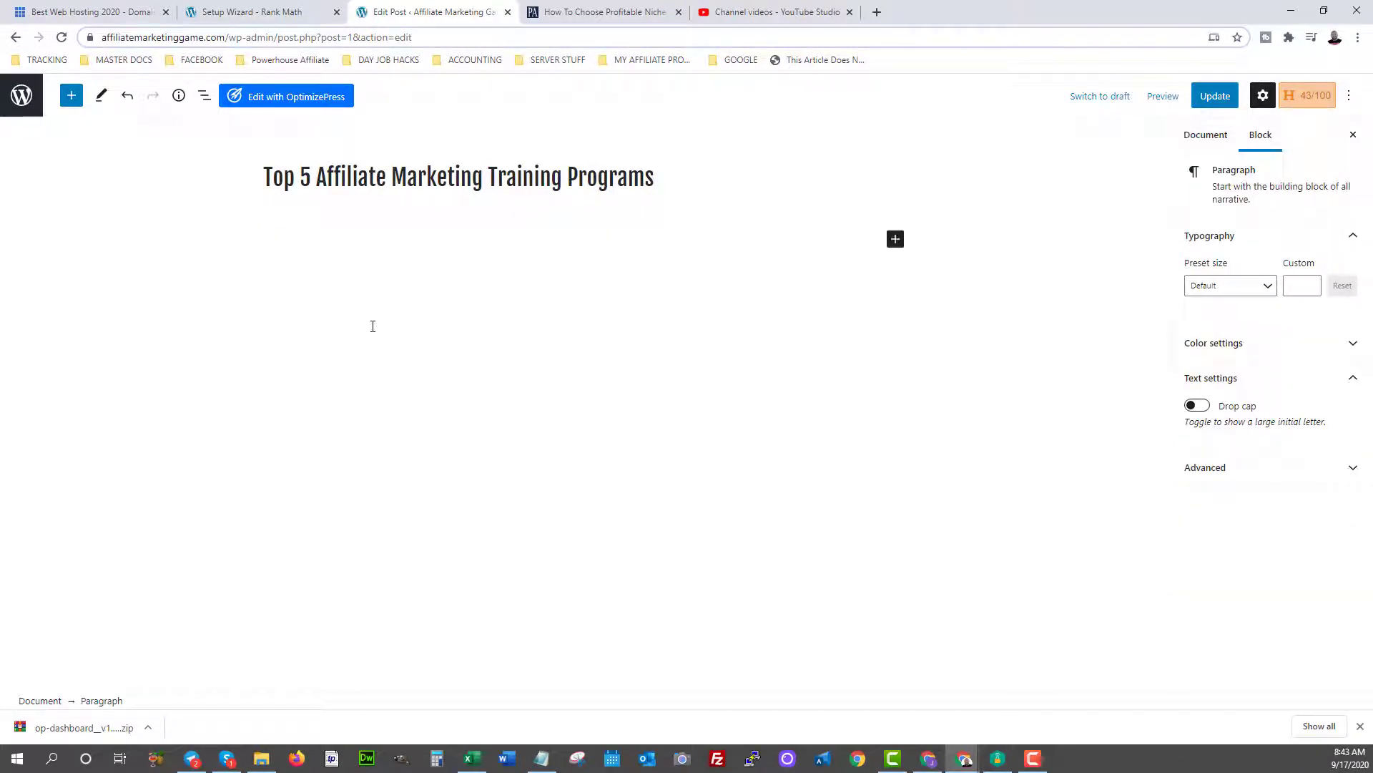
Add an H2 heading '#1 Powerhouse Affiliate Review' followed by the paragraph 'this program......'.
text(#1 Powerhouse Affiliate)
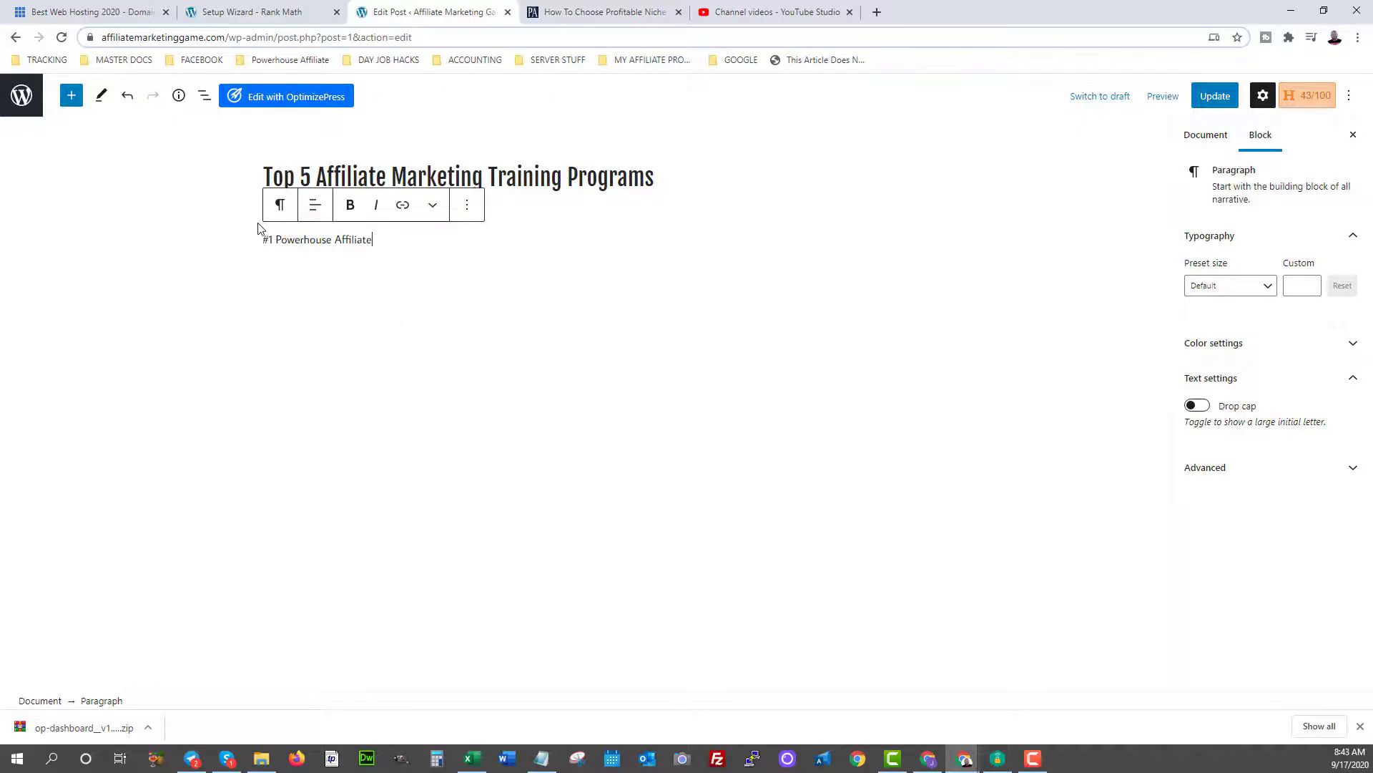
click(280, 208)
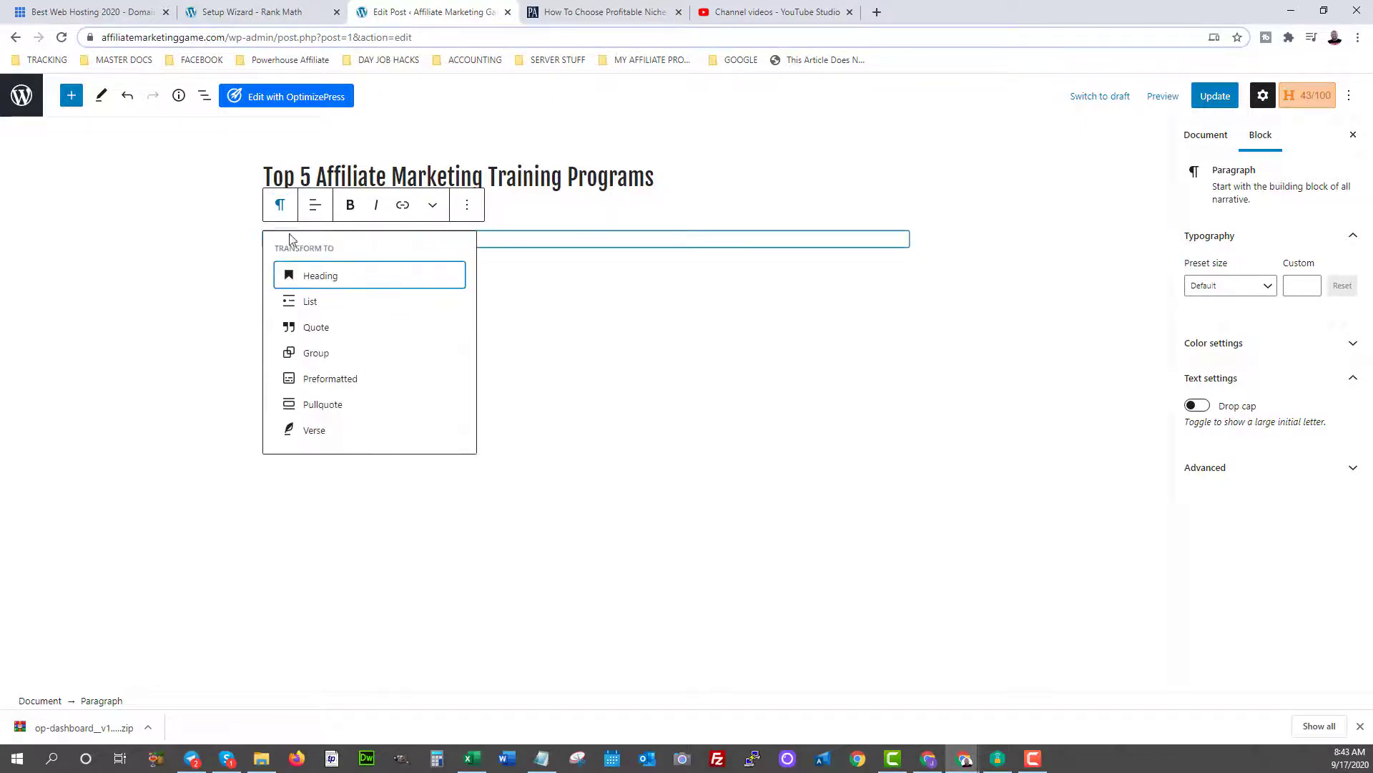
click(335, 279)
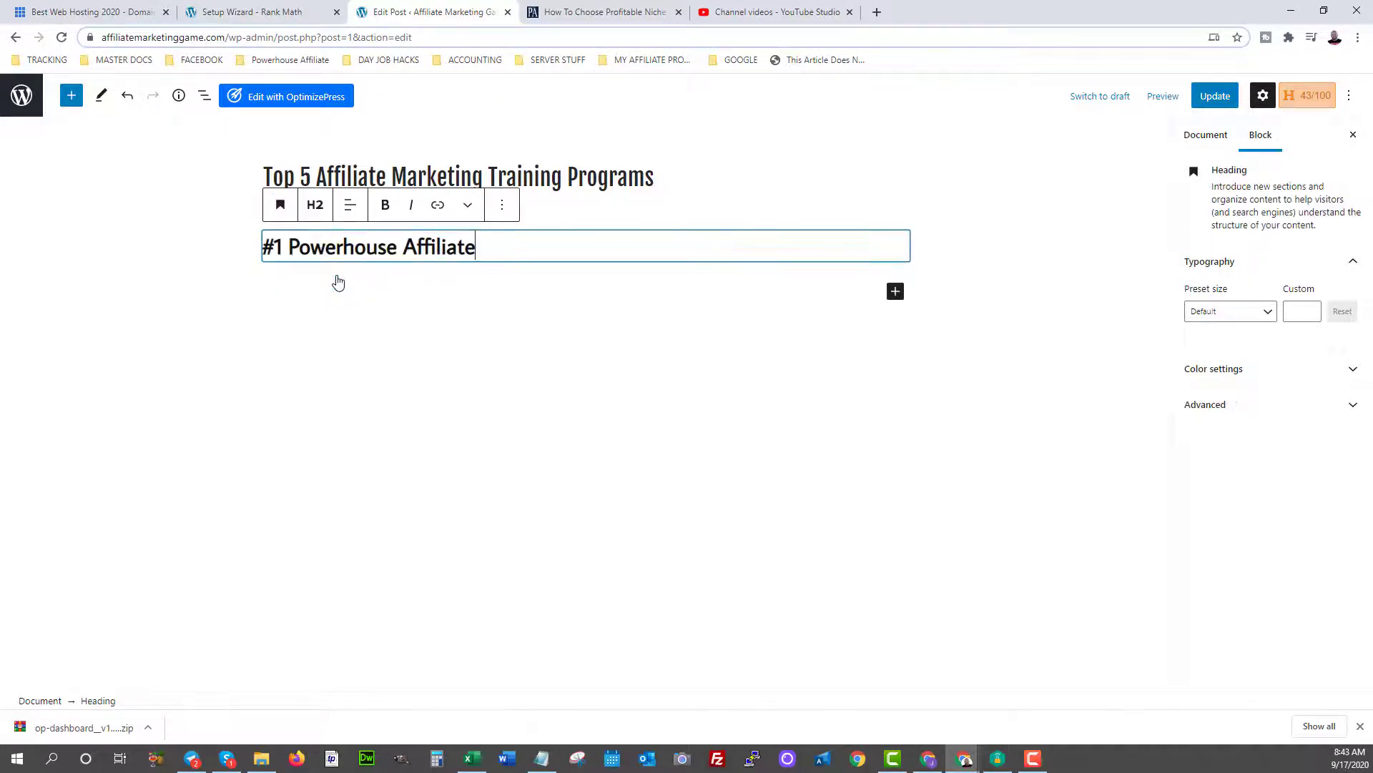
click(315, 205)
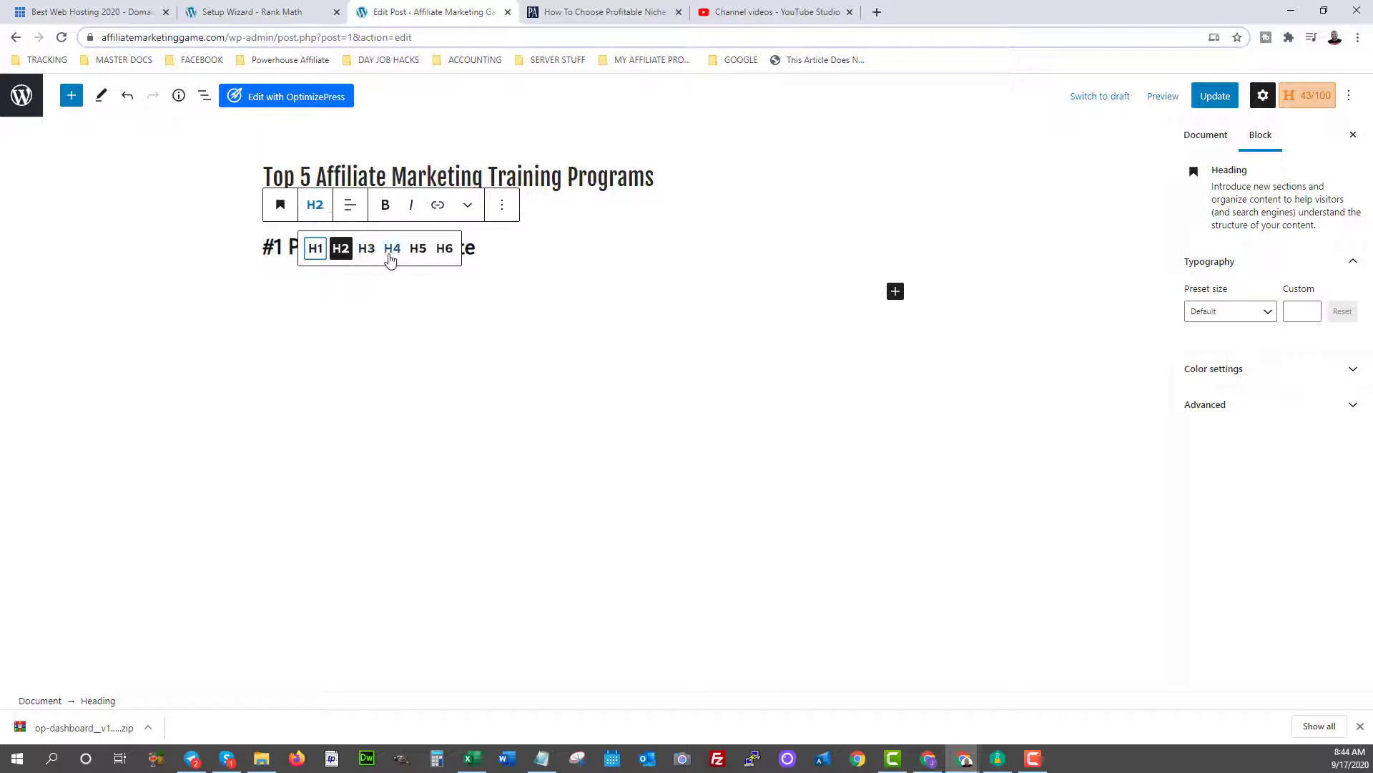
click(485, 246)
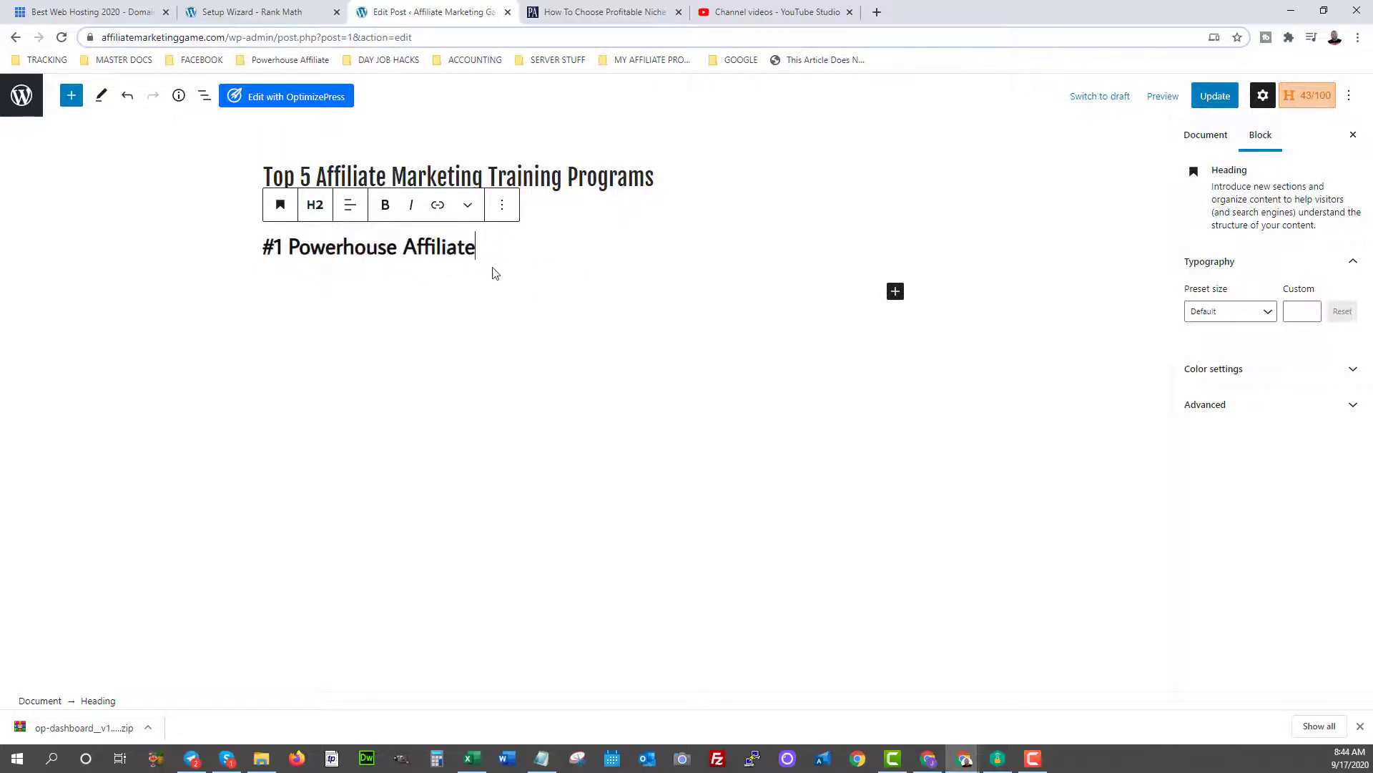
text(RE)
key(BackSpace)
text(evi)
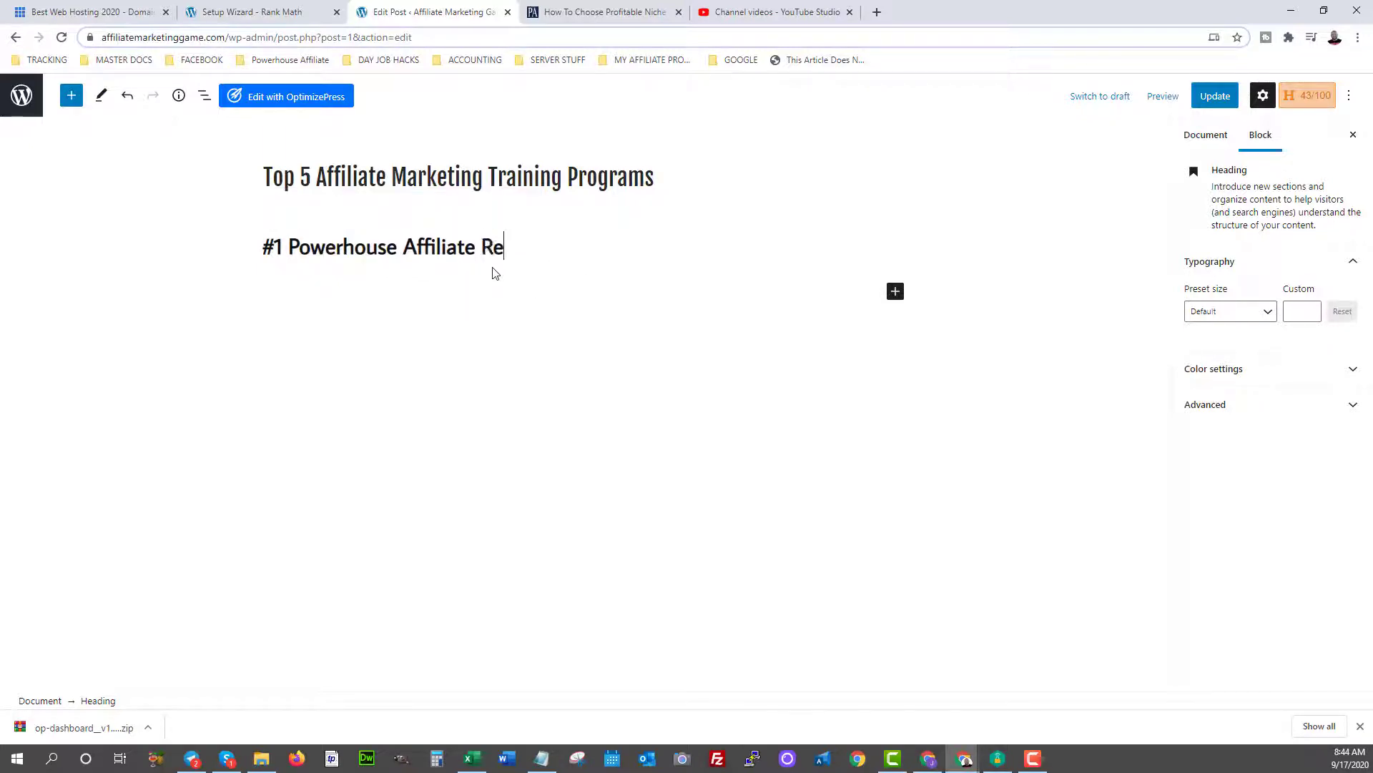
text(ew)
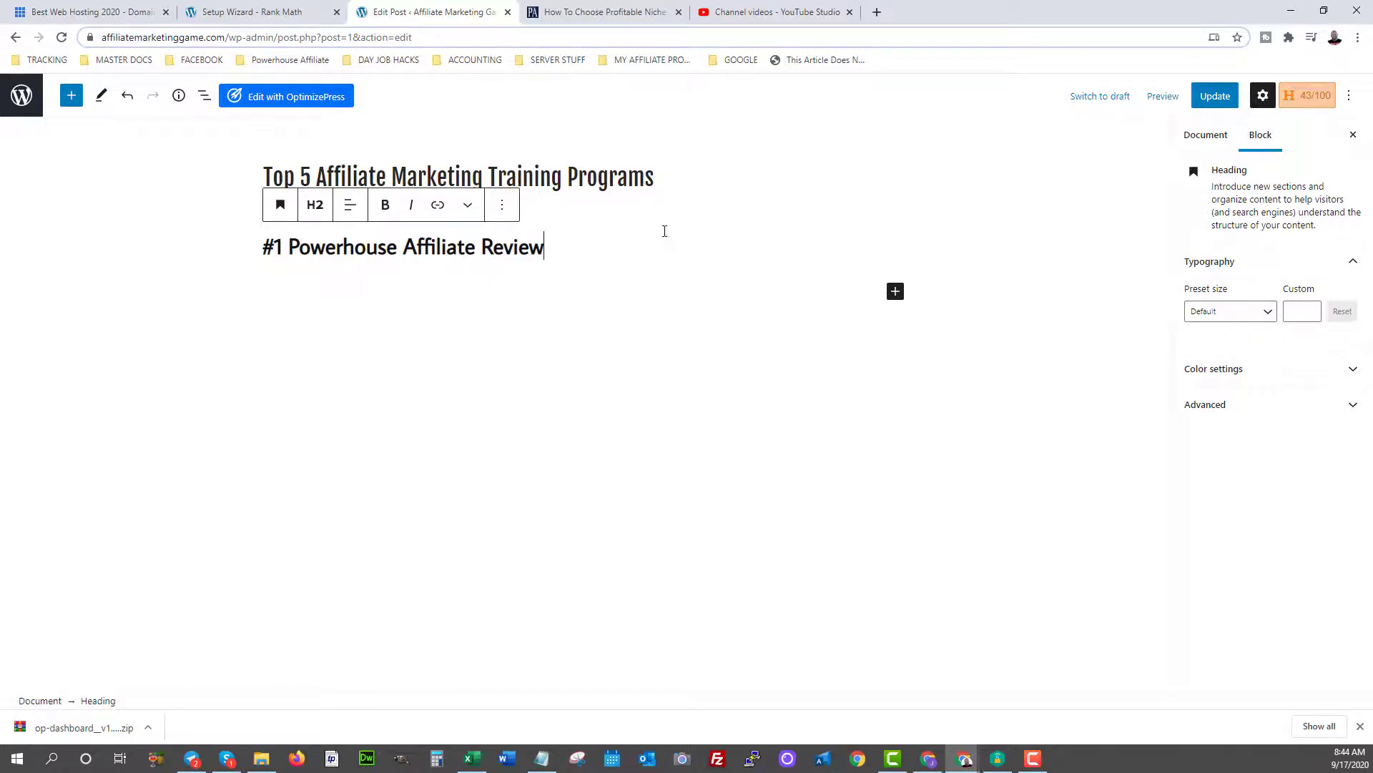
key(Return)
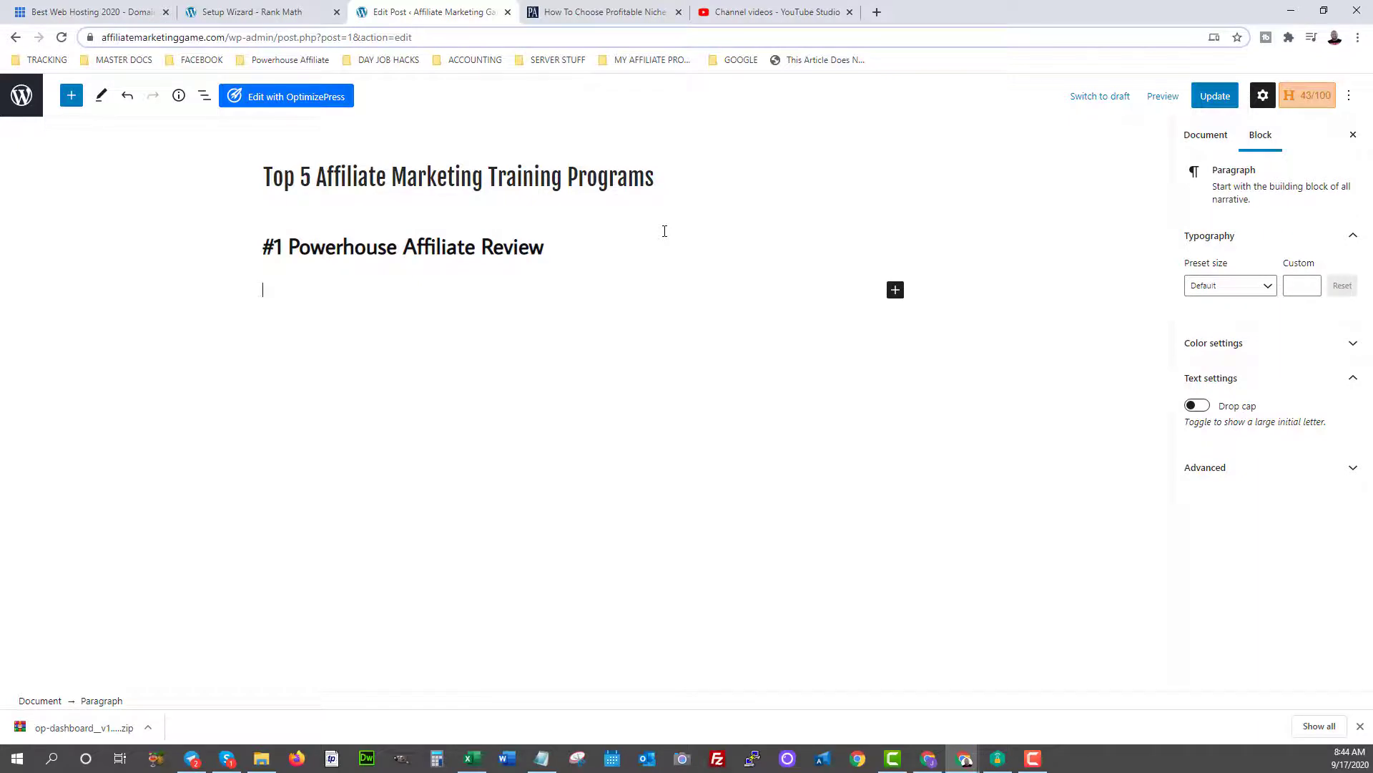
text(this program......)
Add a '#2' line below and convert it into a heading.
key(Return)
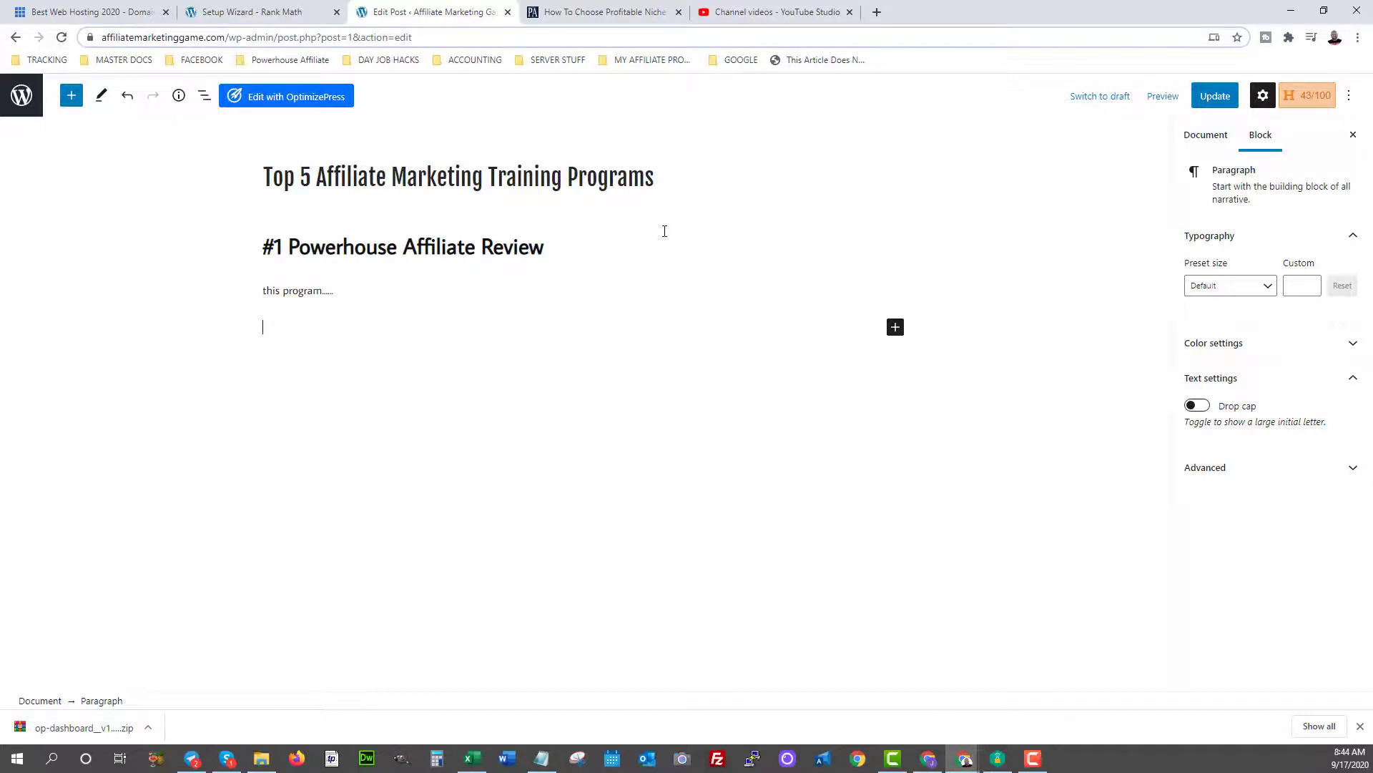
text(#2)
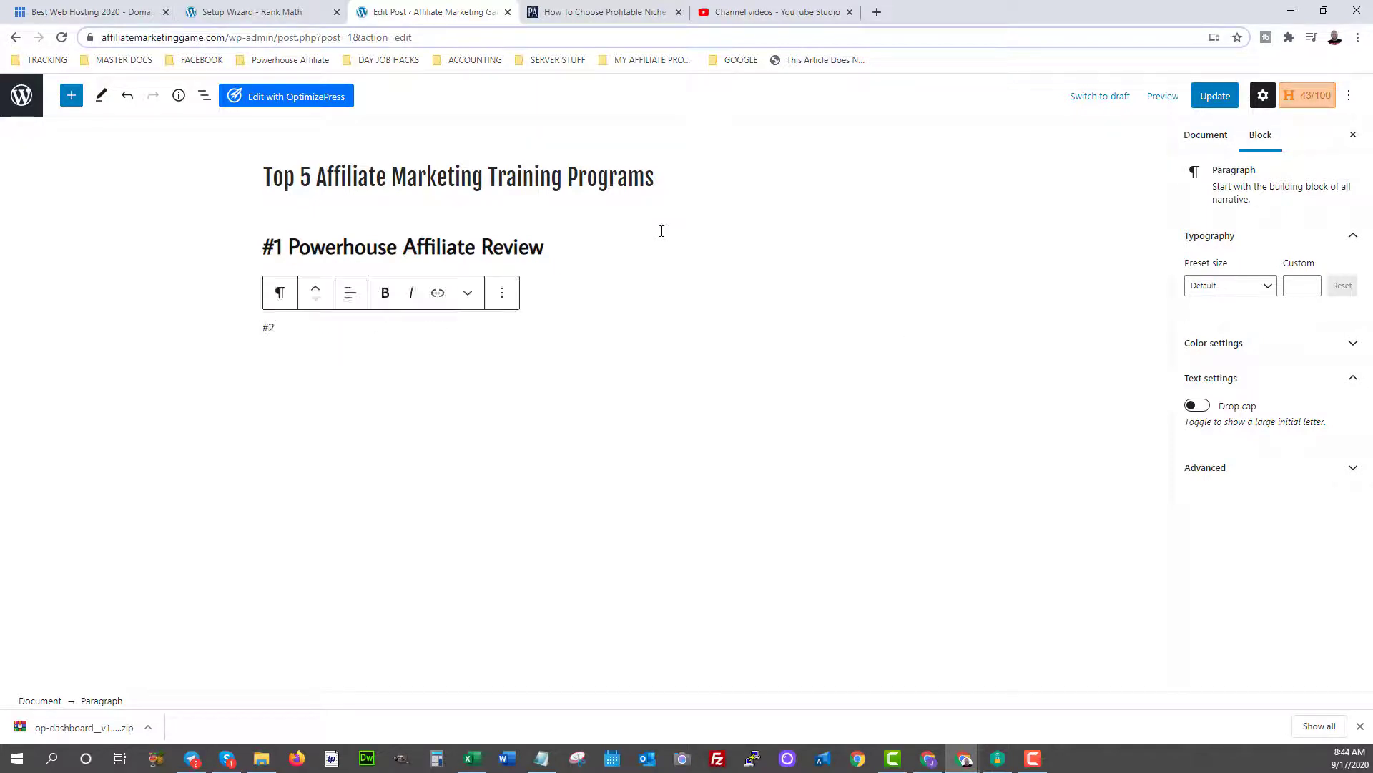
click(280, 292)
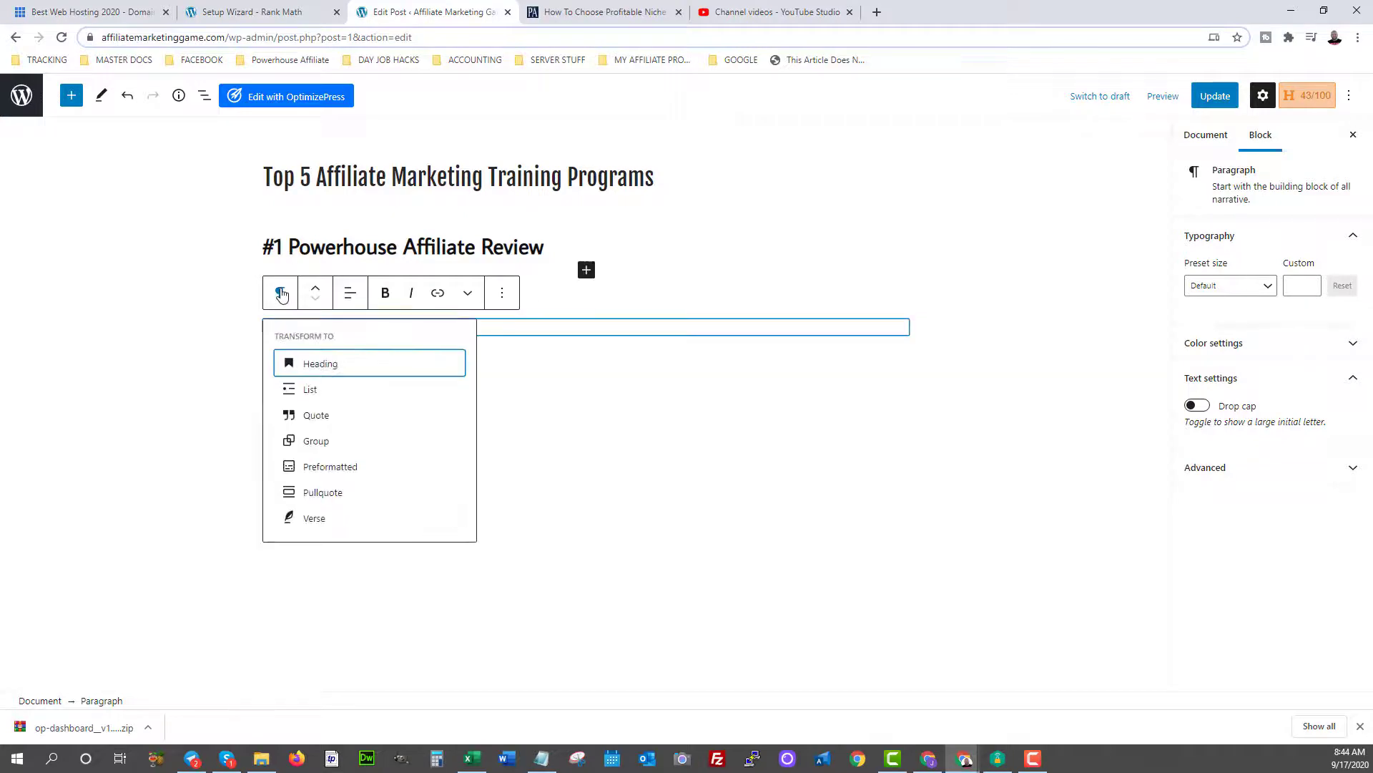
click(313, 362)
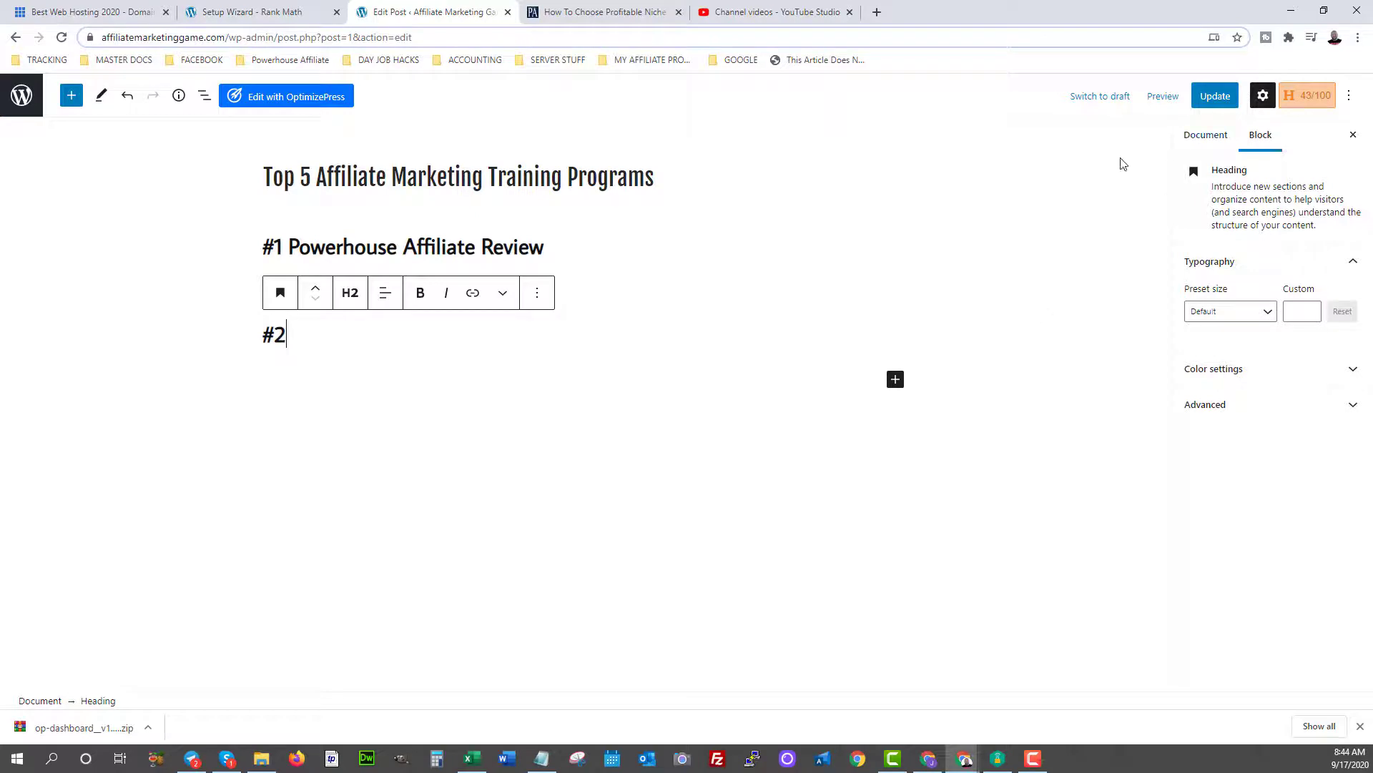
Update the post and check the live 'Top 5 Affiliate Marketing Training Programs' page with its headings.
click(1219, 101)
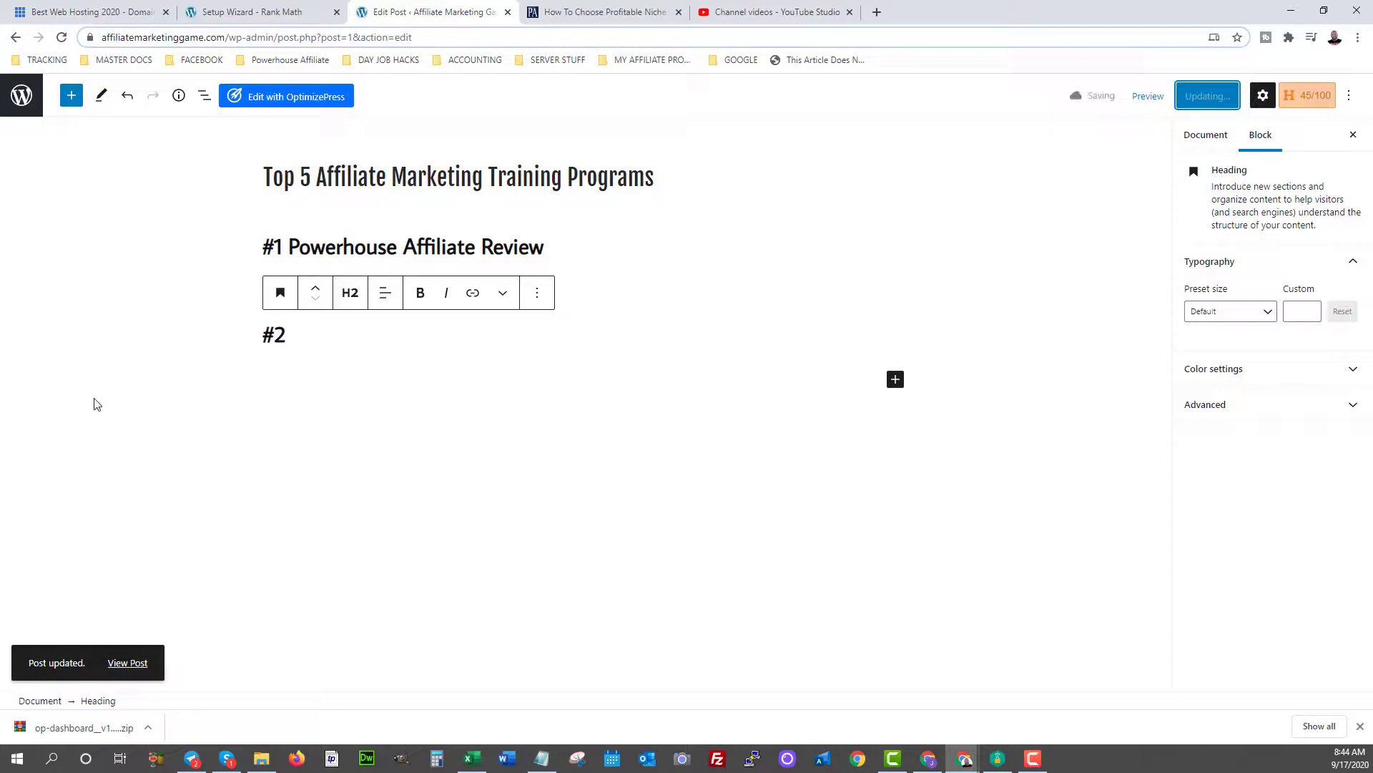
click(119, 671)
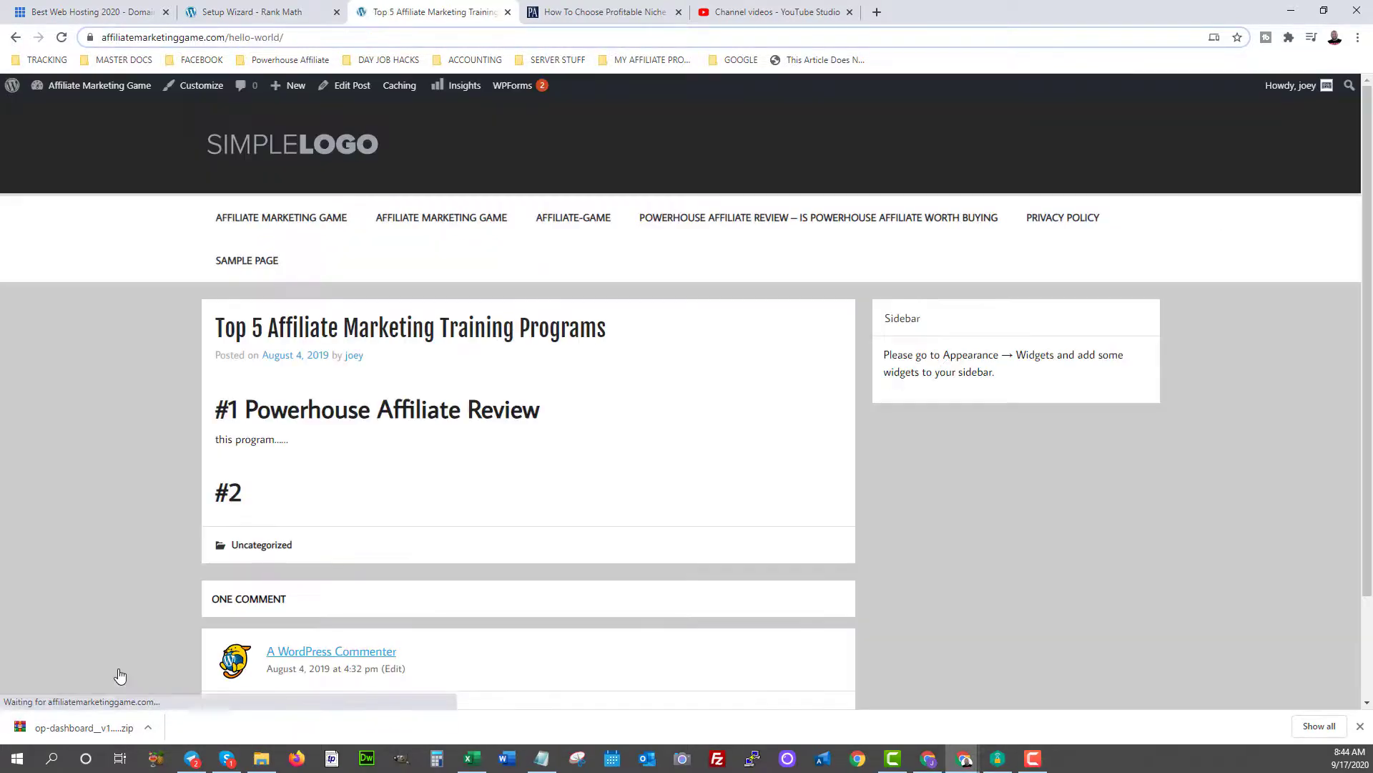
scroll(1003, 435, down, 2)
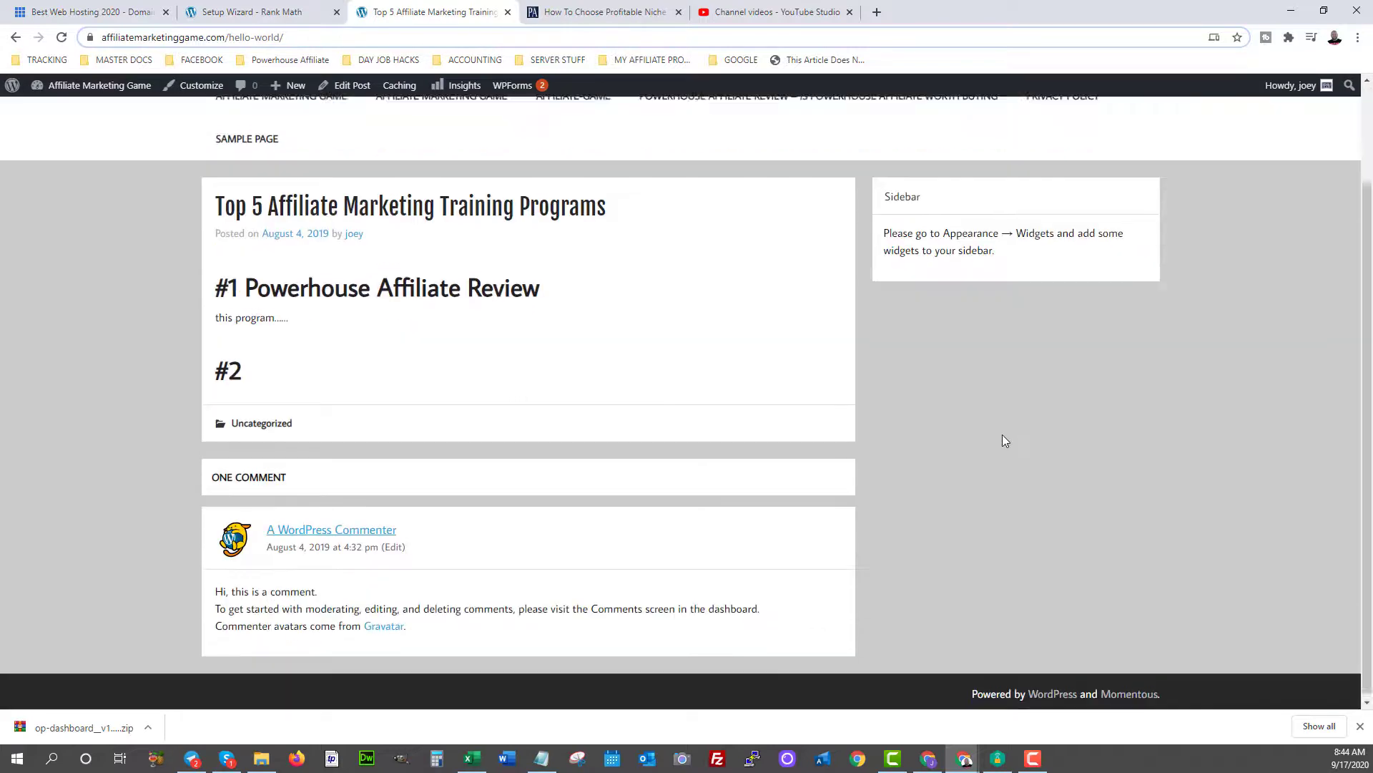
scroll(1002, 437, up, 2)
scroll(1002, 440, down, 2)
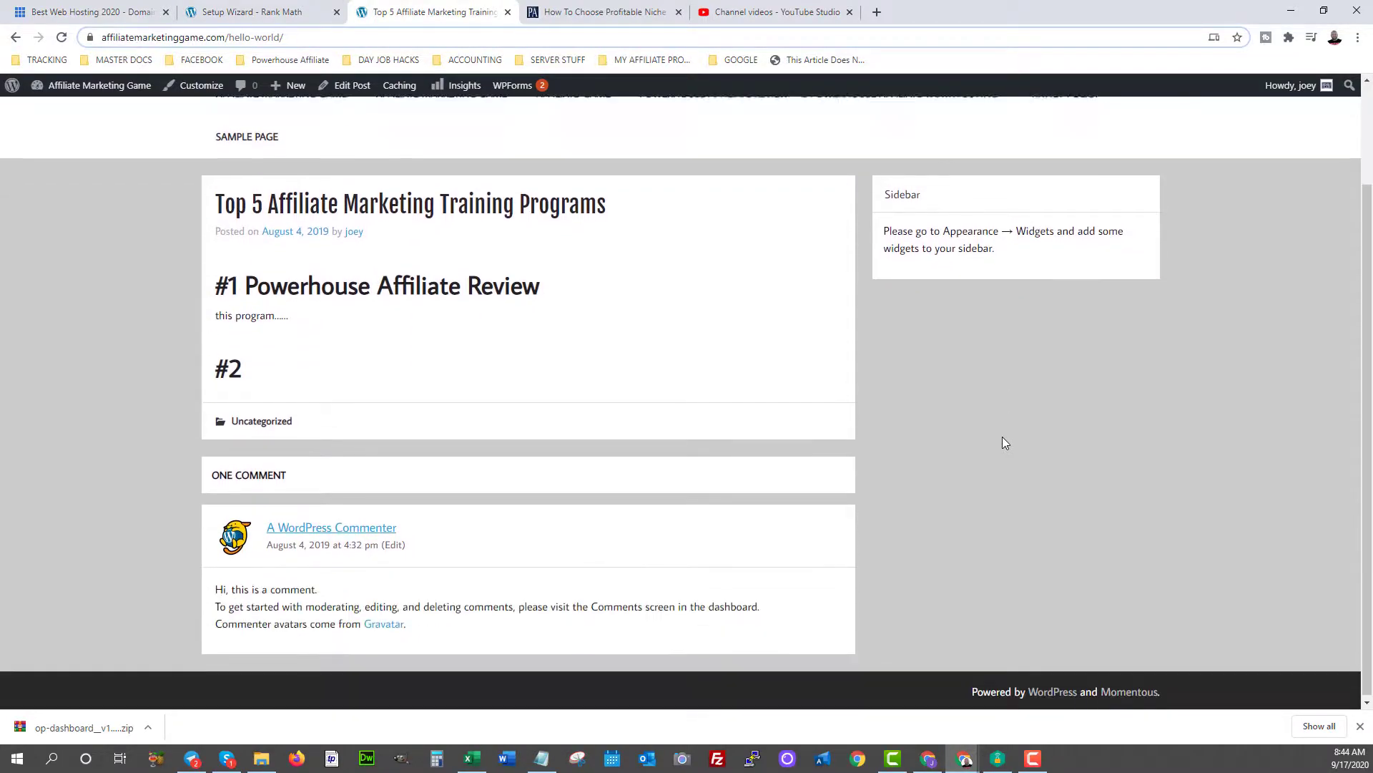
scroll(1002, 440, up, 2)
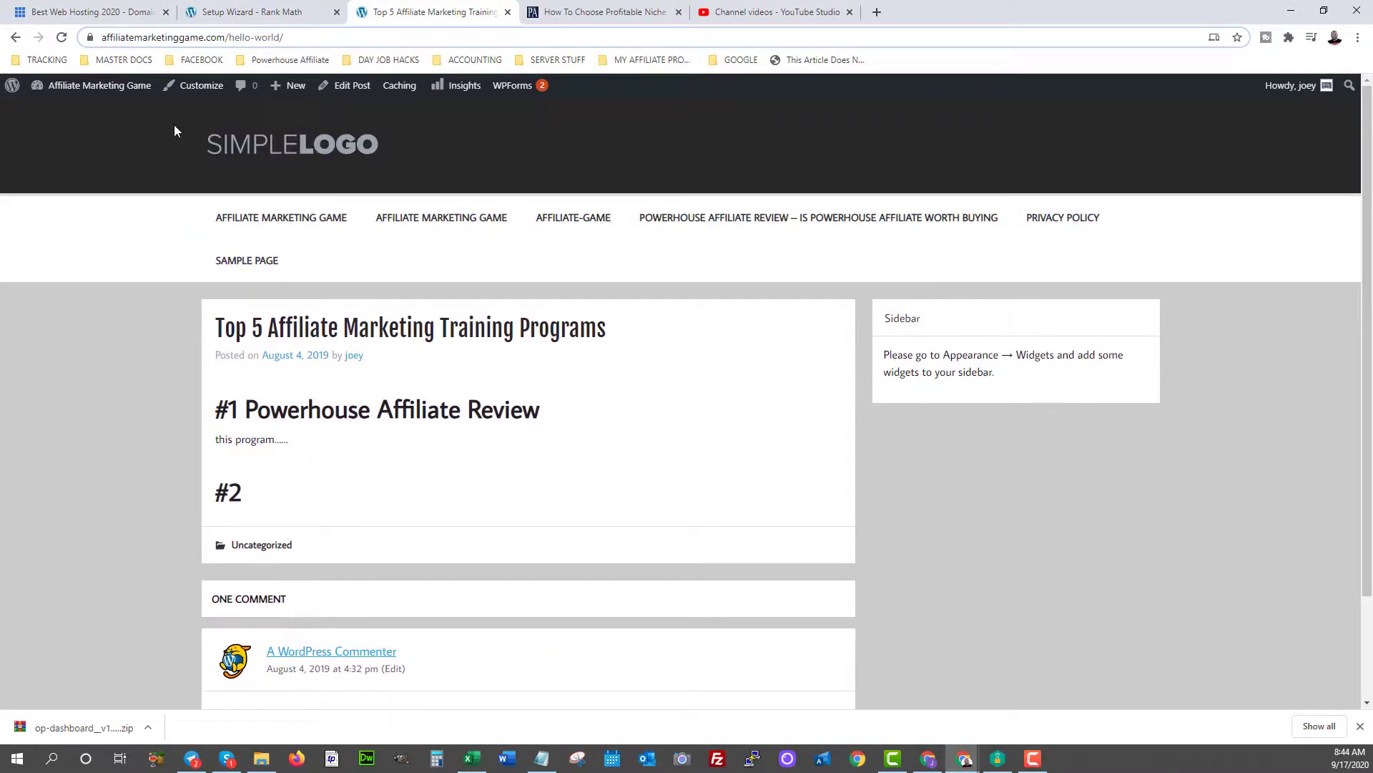
mouse_move(79, 87)
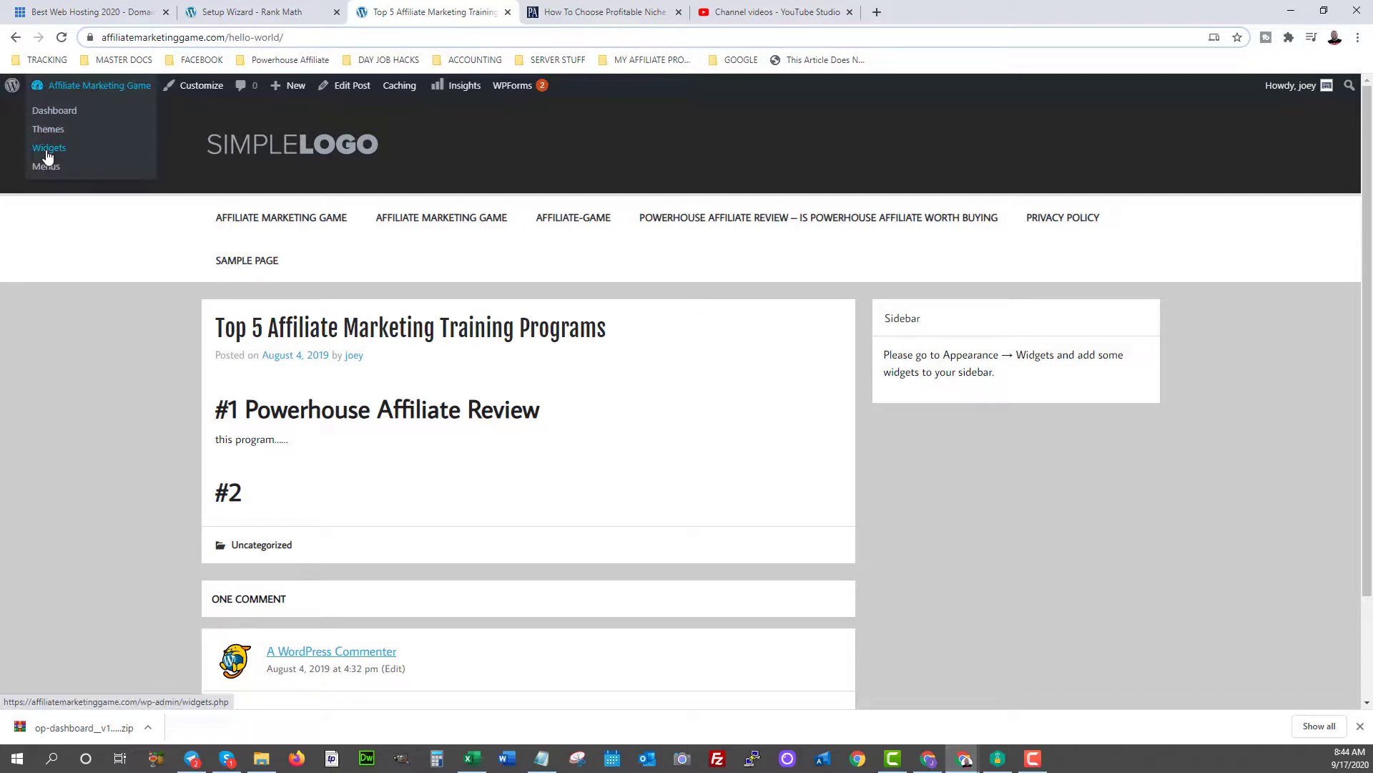